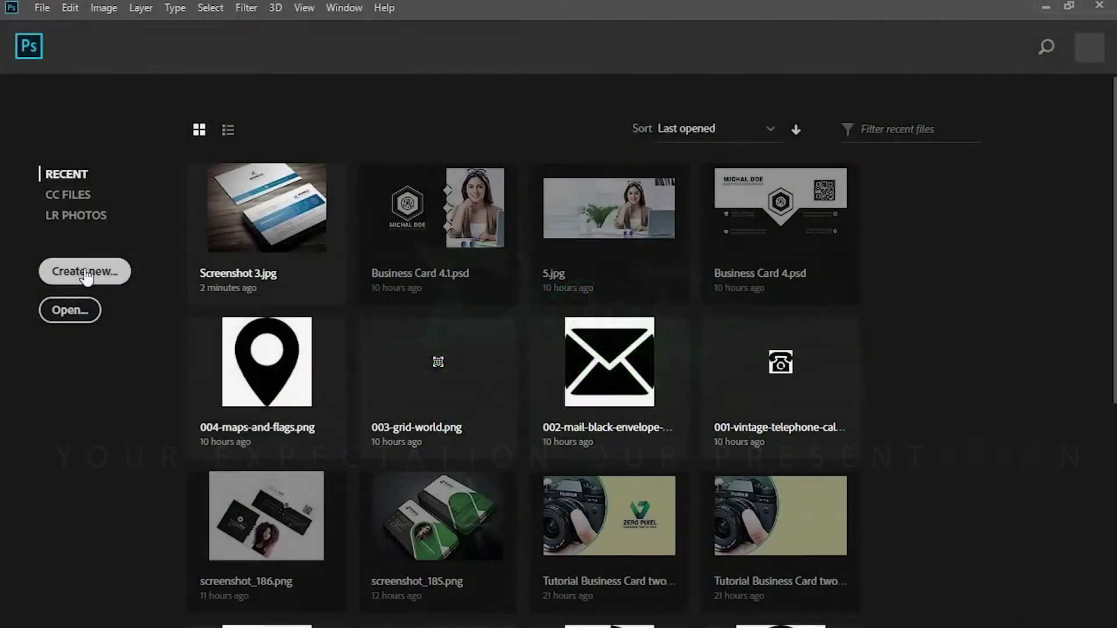
# - Start a new document named Business Card: 3.25 × 1.75 in, 300 ppi, CMYK Color
pyautogui.click(84, 272)
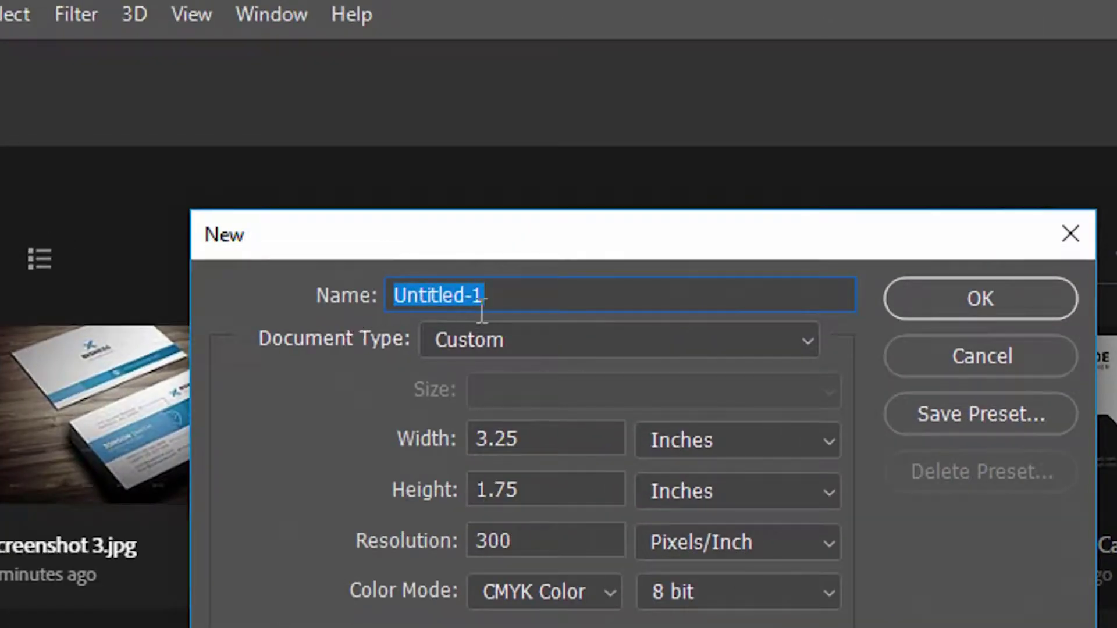
pyautogui.write('Business')
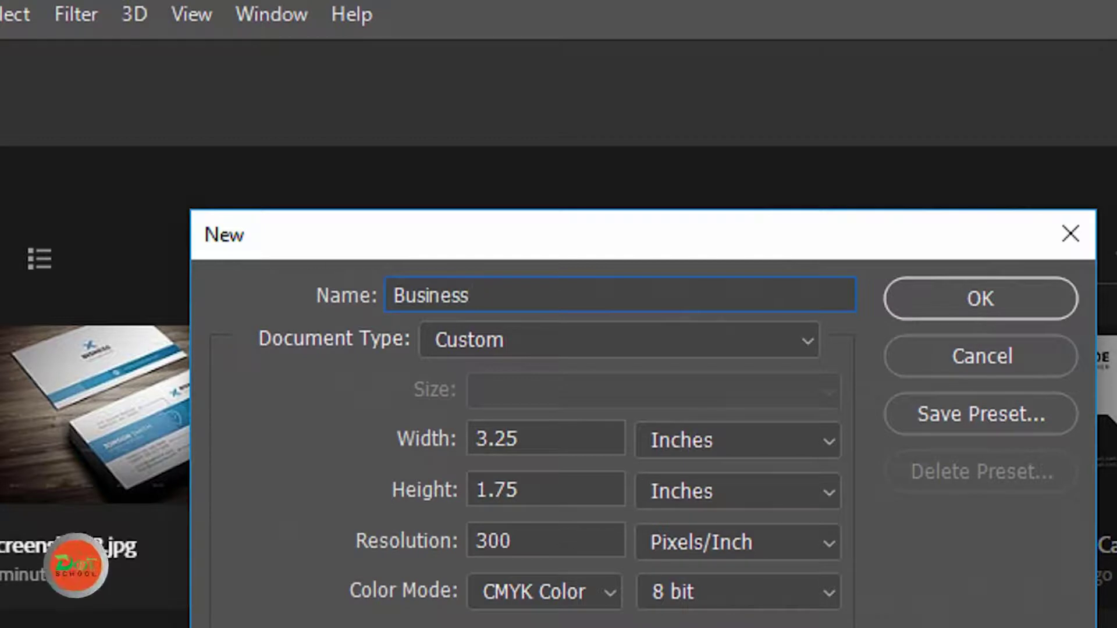
pyautogui.write(' Card')
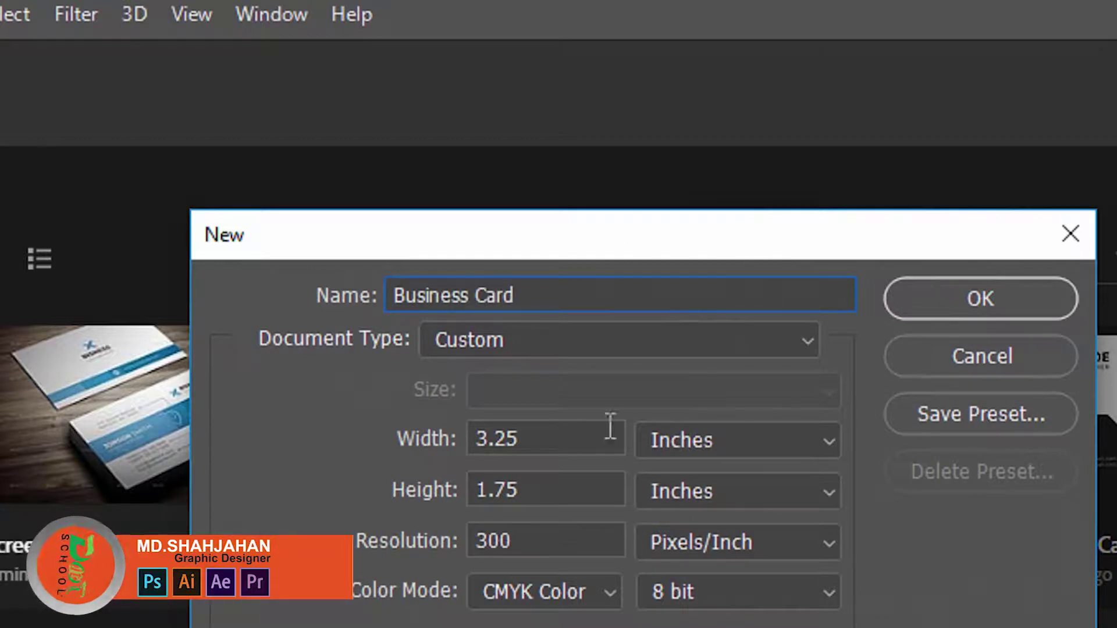
pyautogui.doubleClick(553, 440)
pyautogui.doubleClick(488, 483)
pyautogui.doubleClick(495, 463)
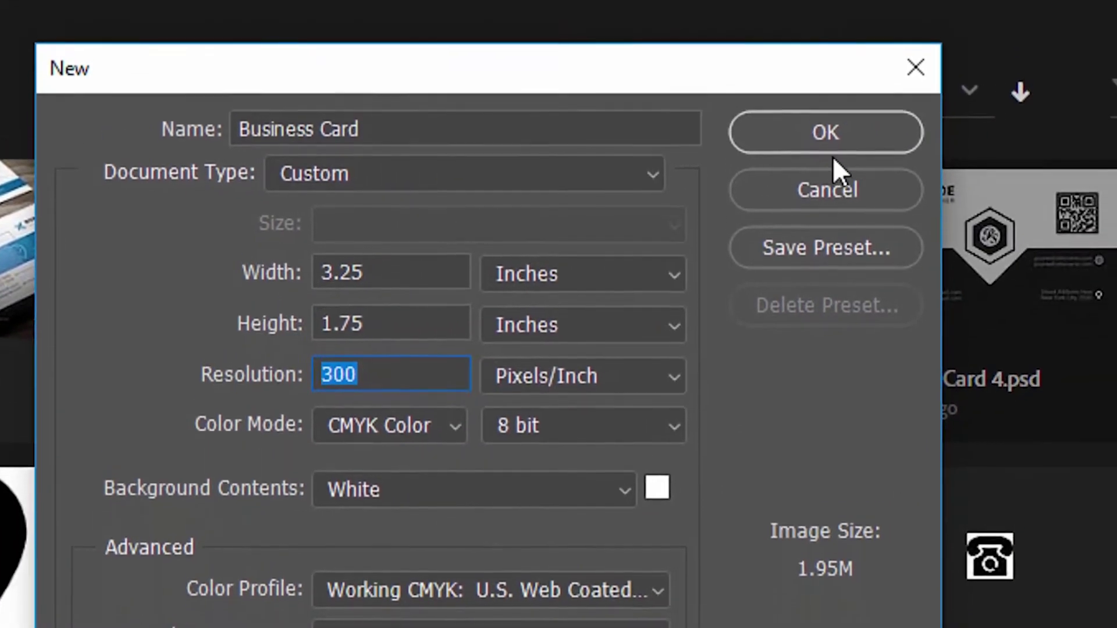
pyautogui.click(832, 148)
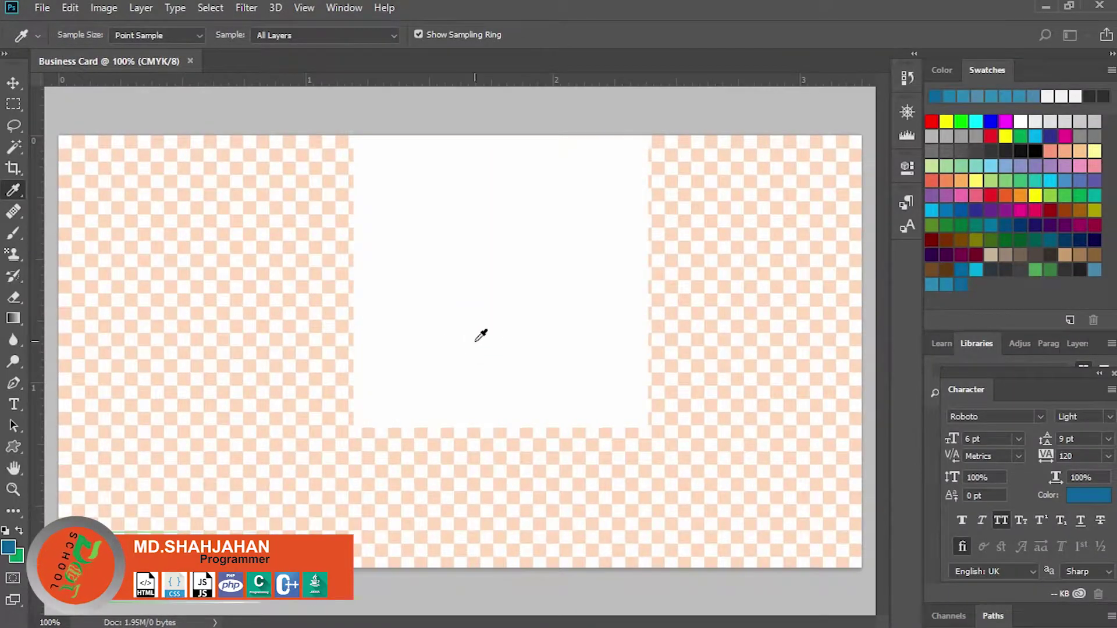
# - Zoom out, select the Move tool and confirm rulers are shown
pyautogui.scroll(-1, 525, 353)
pyautogui.scroll(-1, 524, 353)
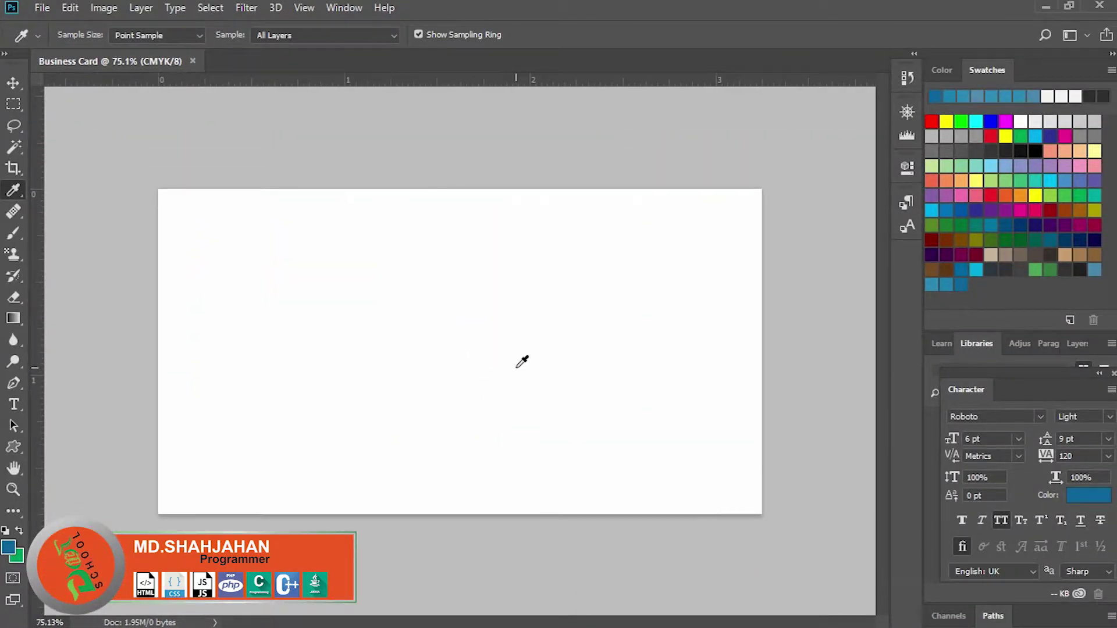
pyautogui.click(14, 83)
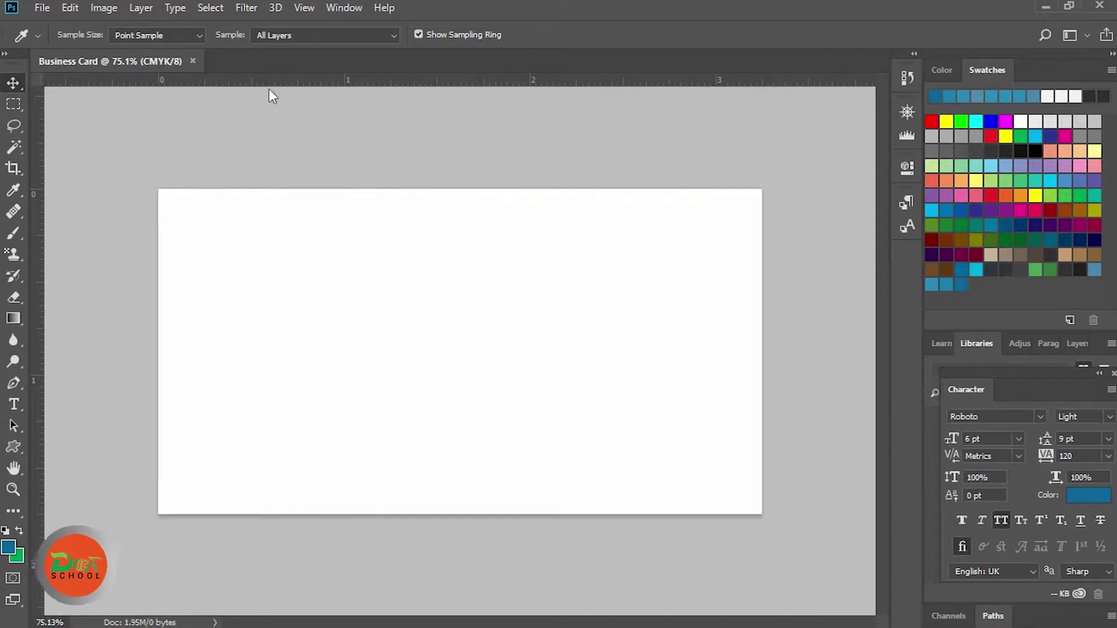
pyautogui.click(306, 7)
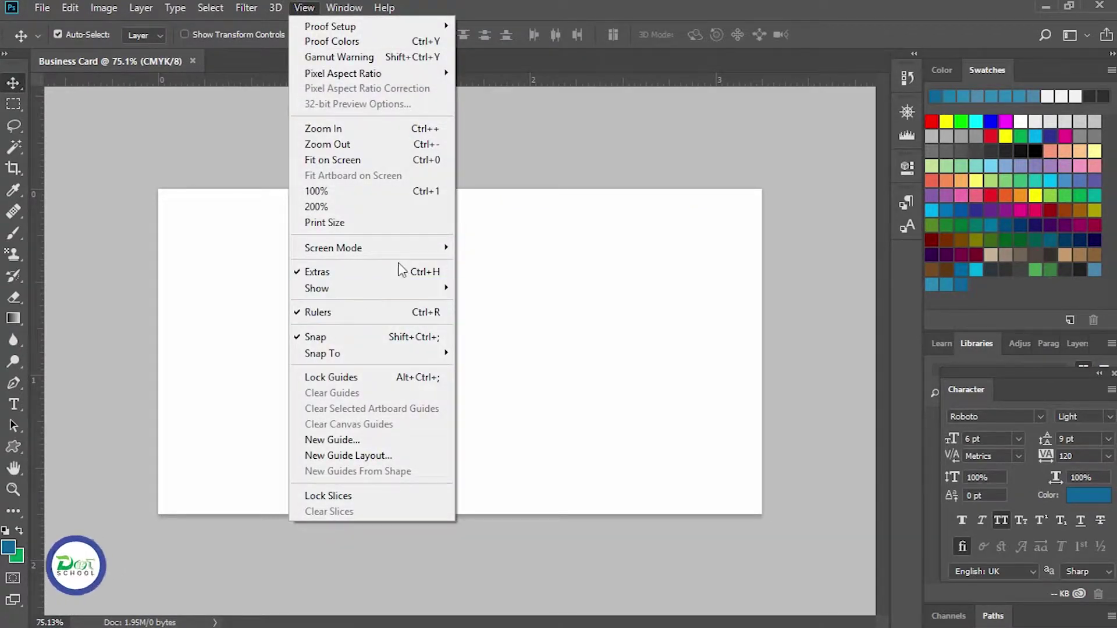
pyautogui.click(509, 80)
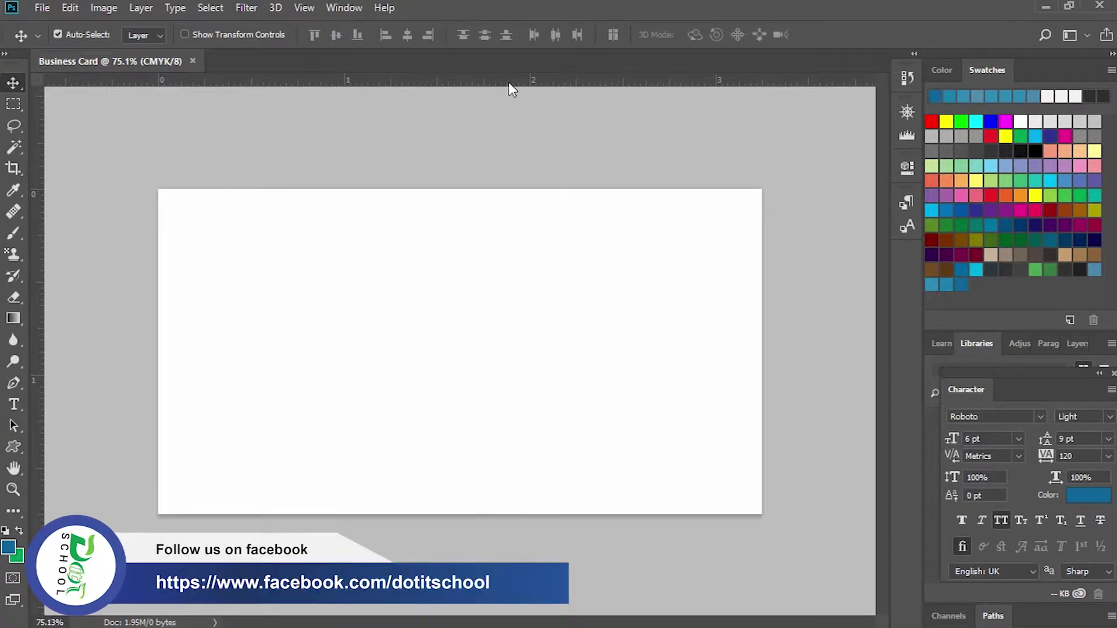
pyautogui.doubleClick(509, 82)
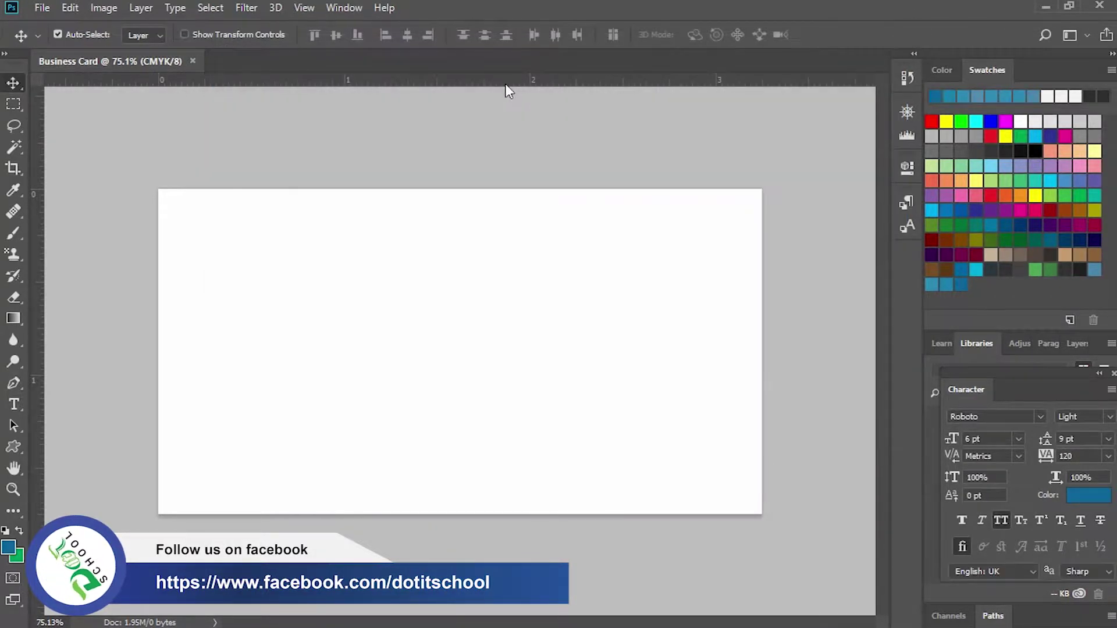
# - Drag guides onto the top, bottom, left and right edges of the card
pyautogui.moveTo(507, 82); pyautogui.dragTo(499, 188)
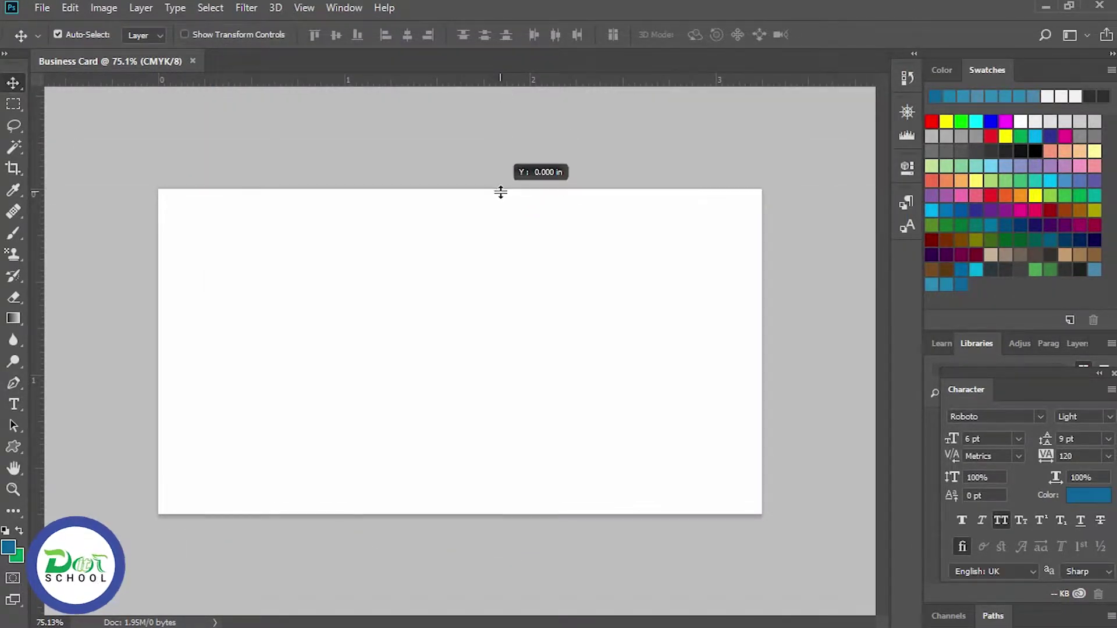
pyautogui.moveTo(515, 87); pyautogui.dragTo(483, 514)
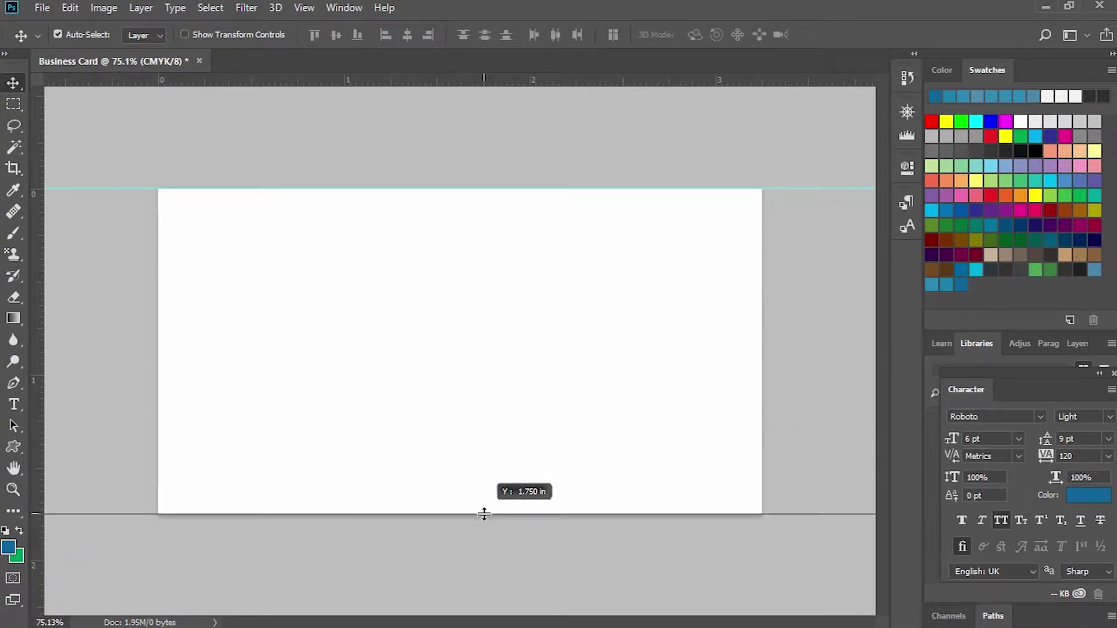
pyautogui.moveTo(37, 317); pyautogui.dragTo(158, 281)
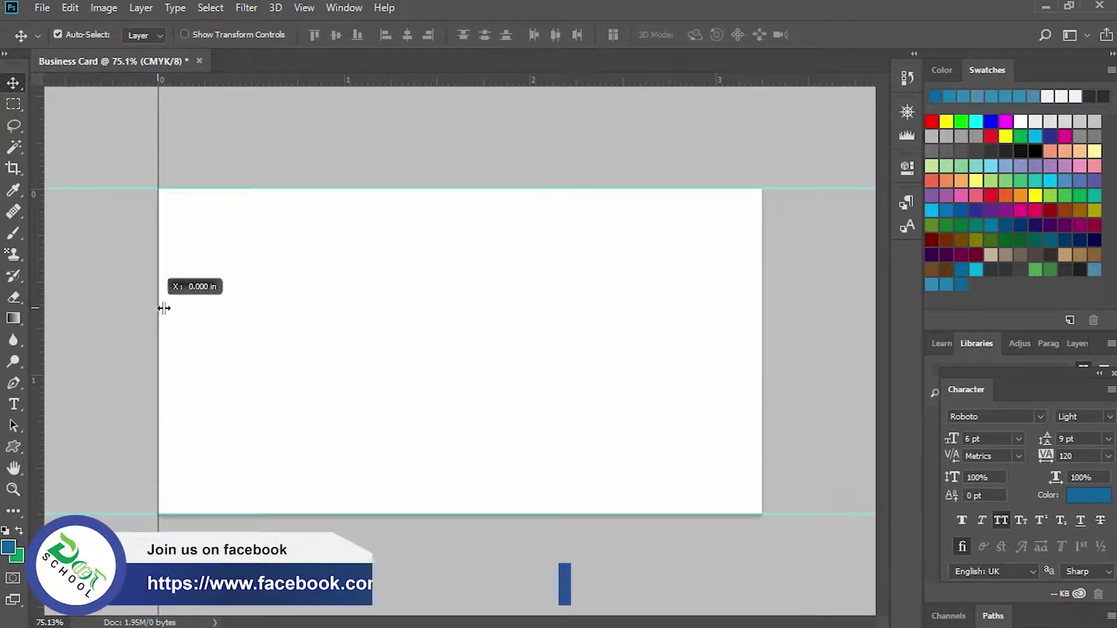
pyautogui.moveTo(37, 271); pyautogui.dragTo(762, 273)
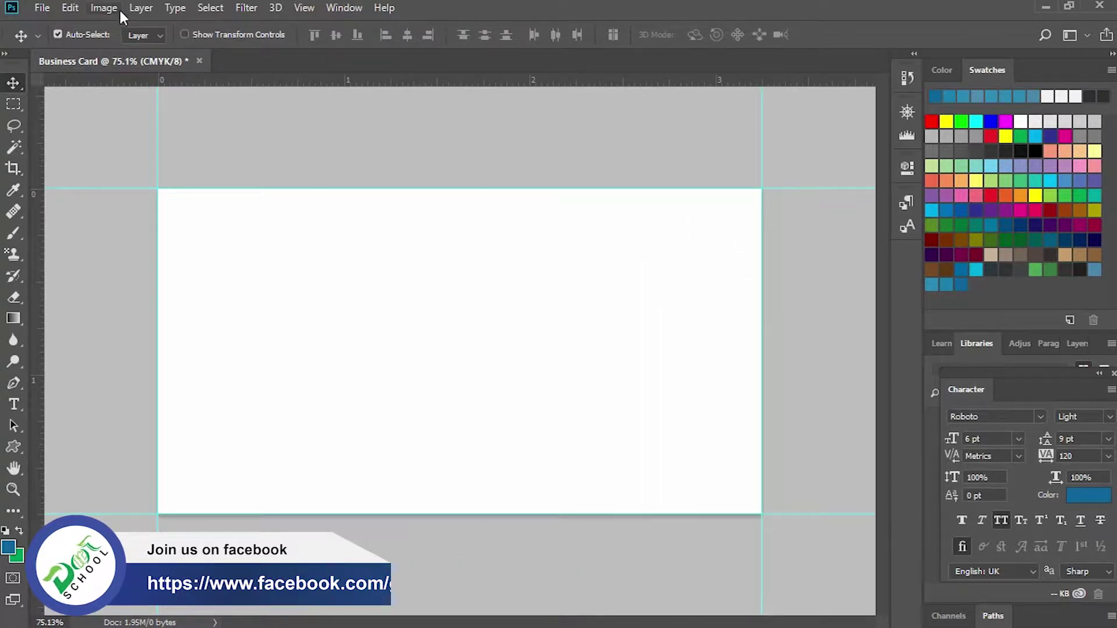
pyautogui.click(104, 8)
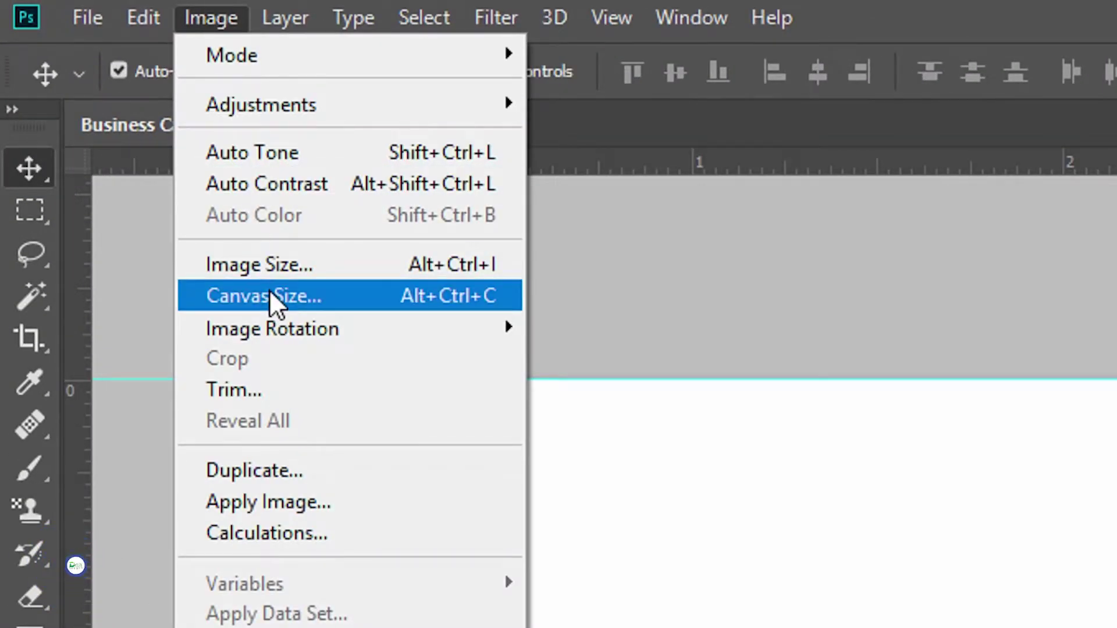
# - Change the canvas size to 3.5 in wide by 2 in high
pyautogui.click(269, 294)
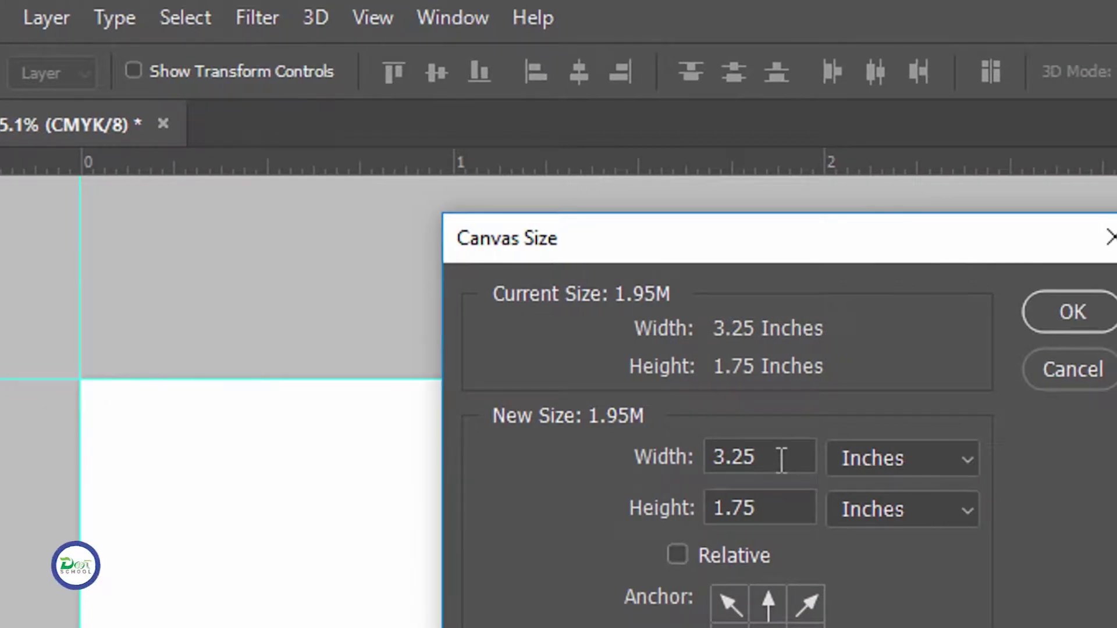
pyautogui.click(782, 460)
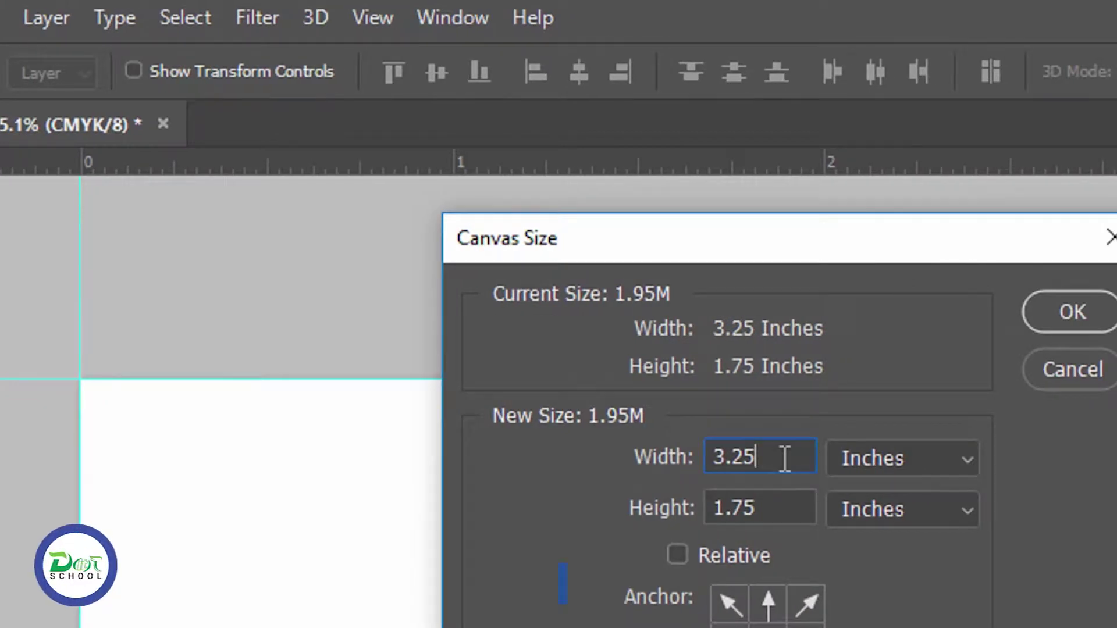
pyautogui.press('BackSpace')
pyautogui.press('BackSpace')
pyautogui.write('5')
pyautogui.press('Tab')
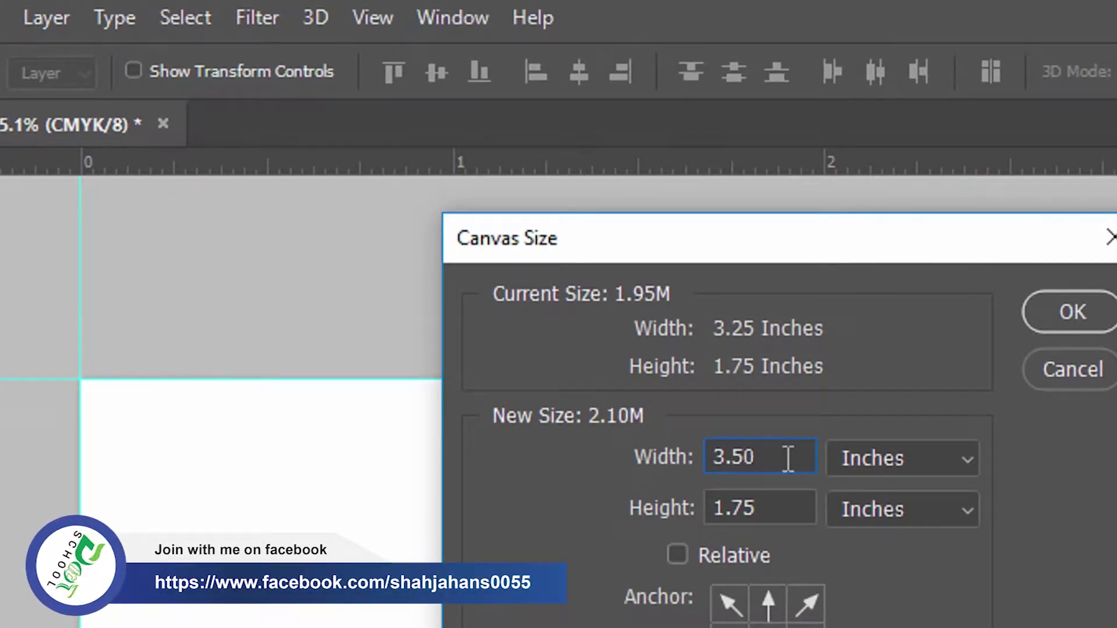
pyautogui.write('2')
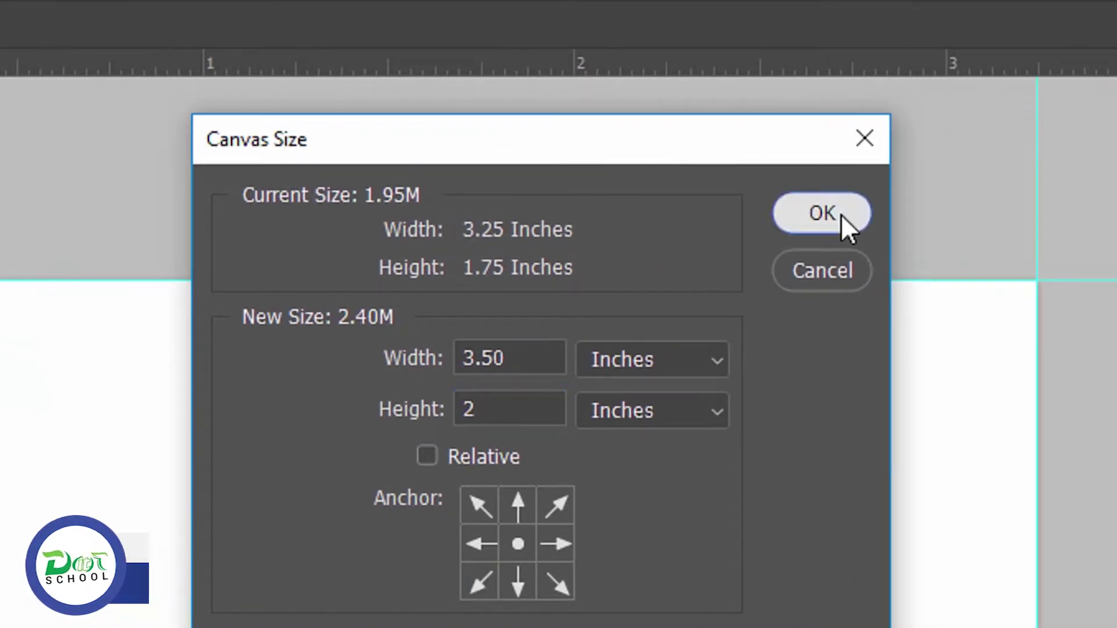
pyautogui.click(841, 214)
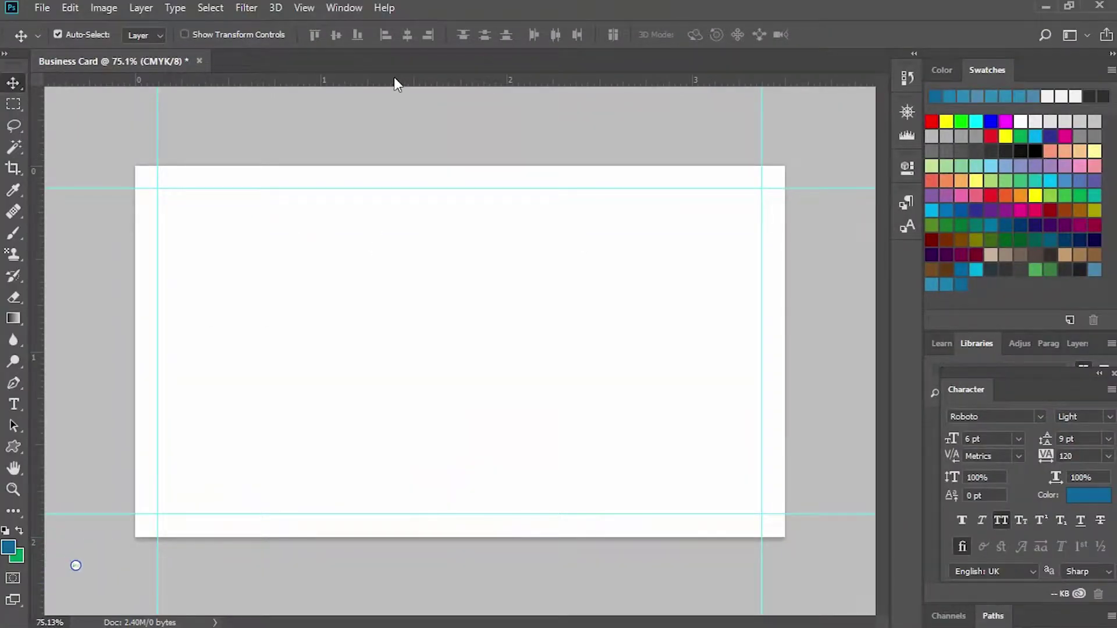
# - Drag guides onto the top, bottom, left and right edges of the 3.5 × 2 in canvas
pyautogui.moveTo(394, 83); pyautogui.dragTo(400, 165)
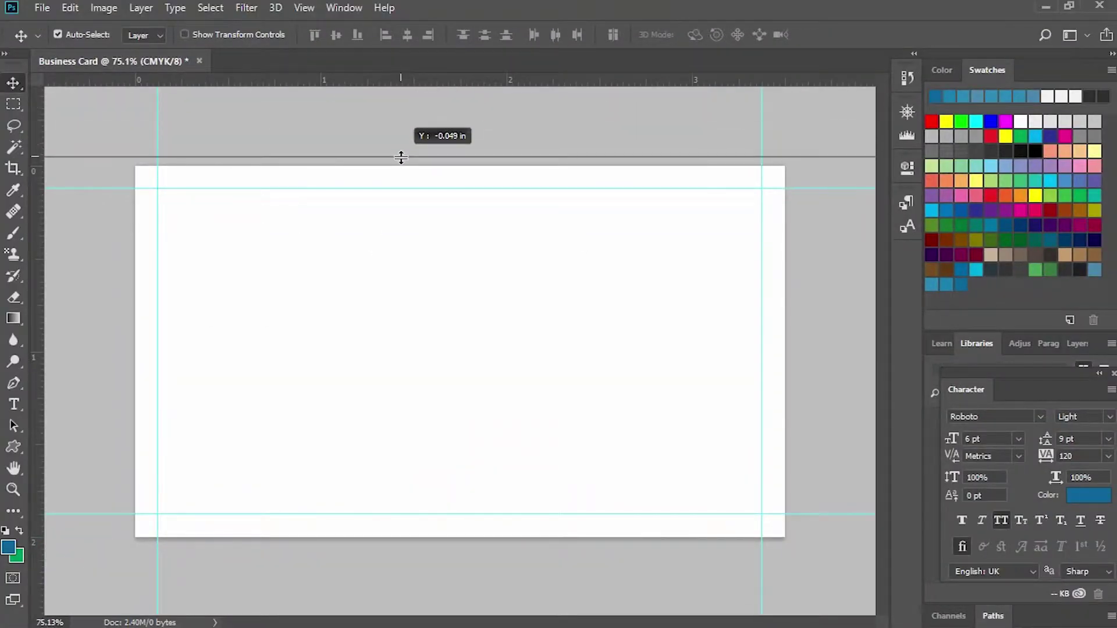
pyautogui.moveTo(410, 86); pyautogui.dragTo(416, 536)
pyautogui.moveTo(34, 333); pyautogui.dragTo(135, 332)
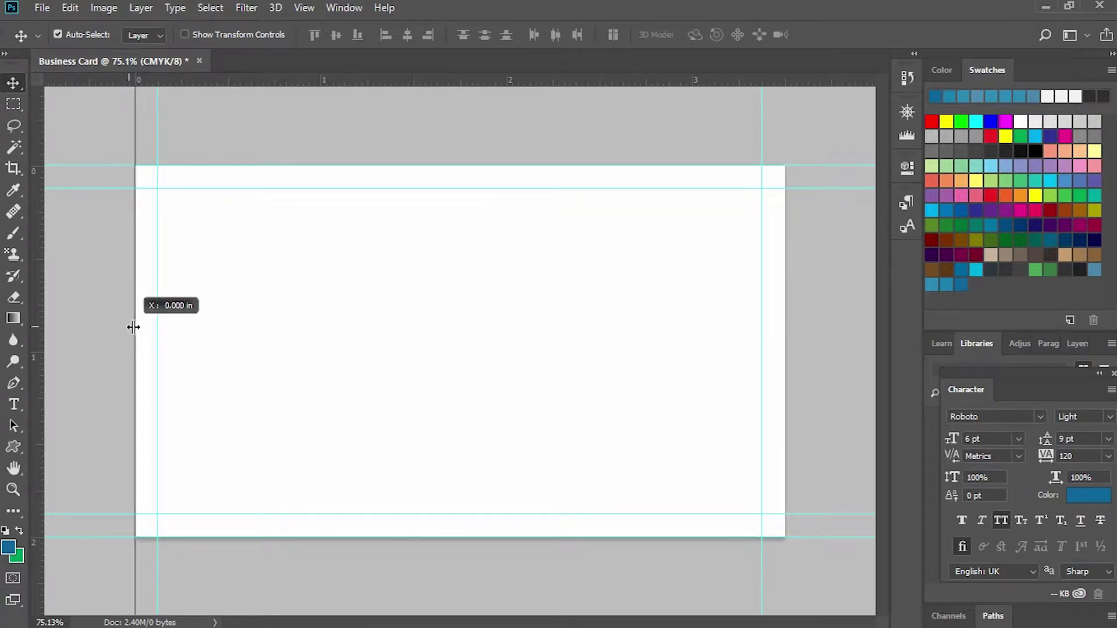
pyautogui.moveTo(39, 324); pyautogui.dragTo(783, 300)
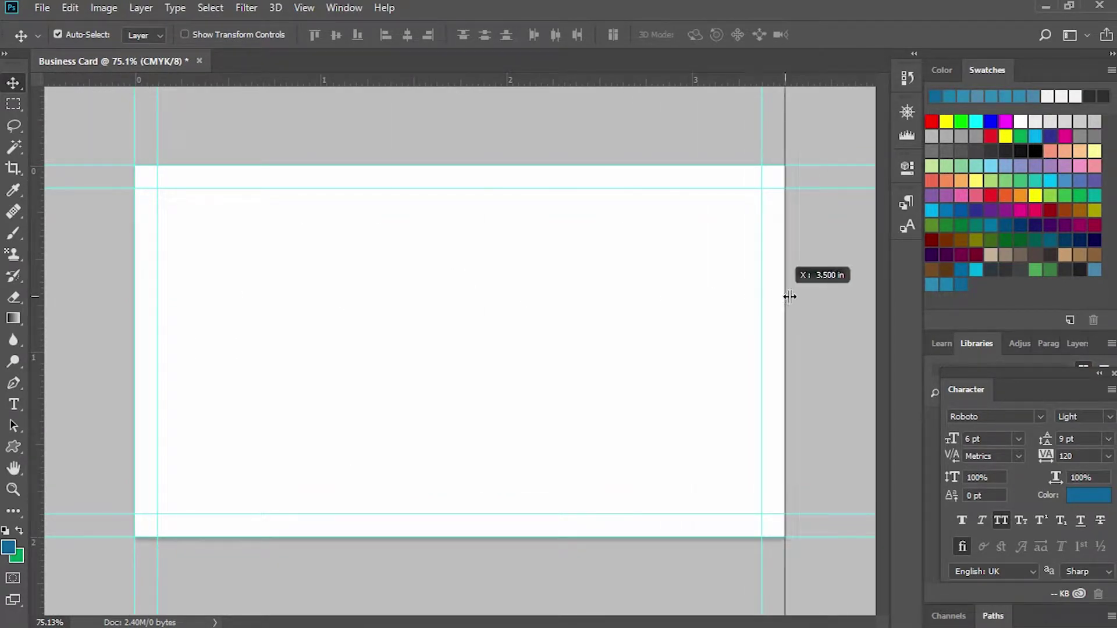
pyautogui.click(109, 9)
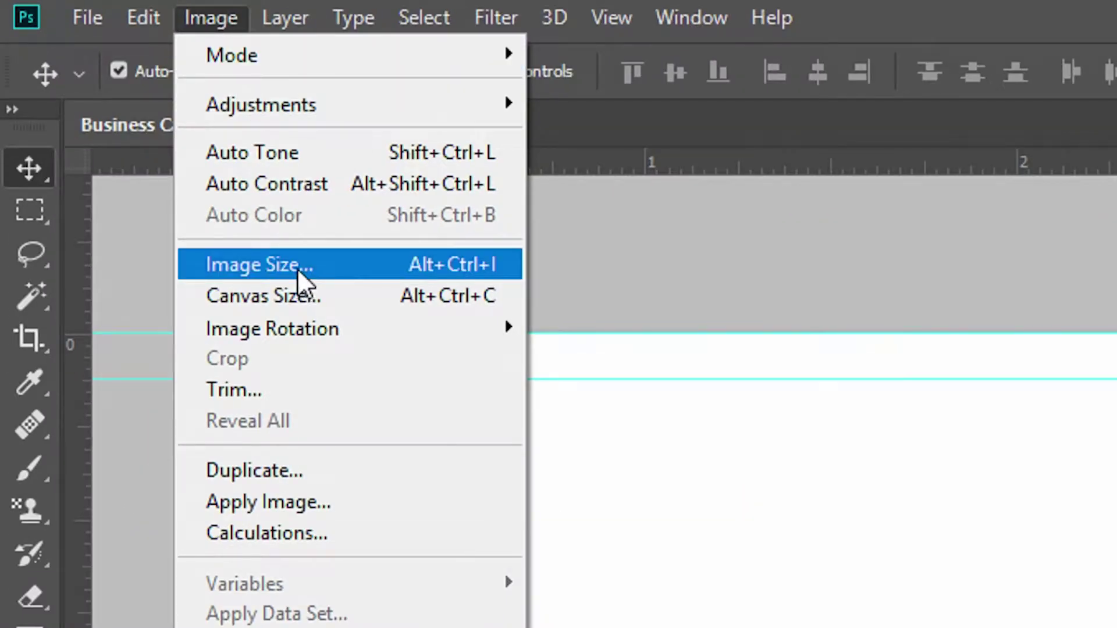
# - Resize the canvas to 3.75 × 2.75 inches
pyautogui.click(304, 294)
pyautogui.click(808, 460)
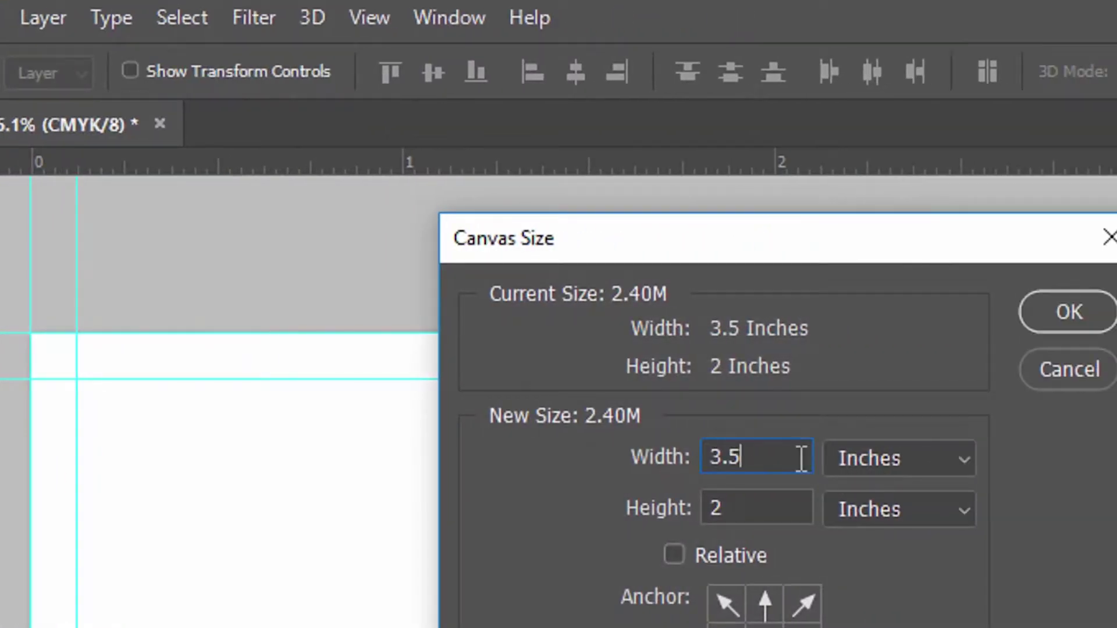
pyautogui.press('BackSpace')
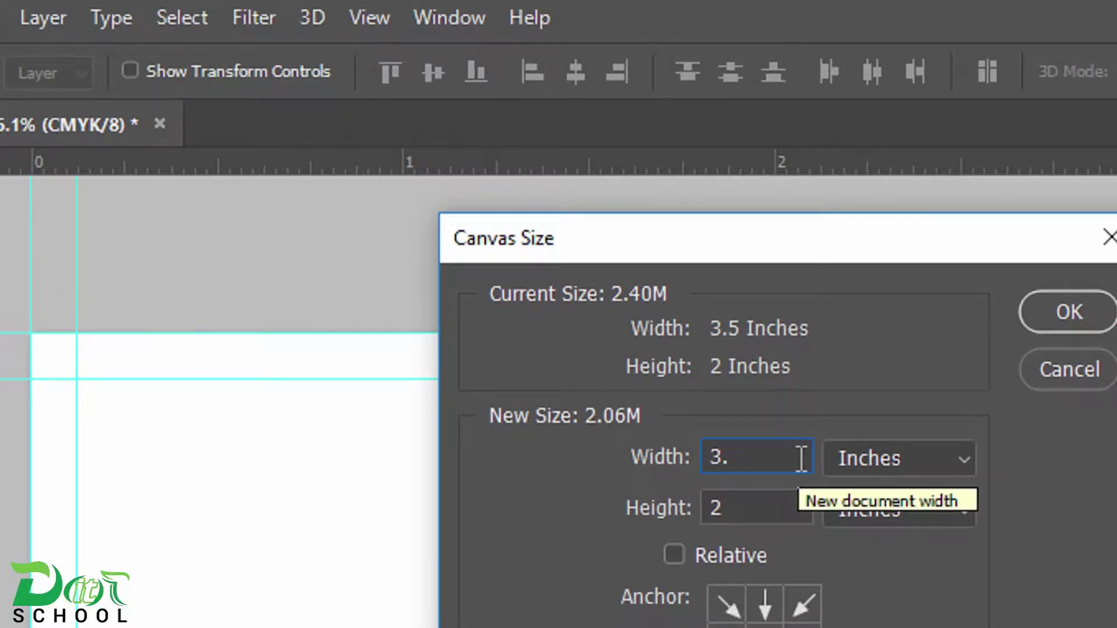
pyautogui.write('75')
pyautogui.doubleClick(784, 497)
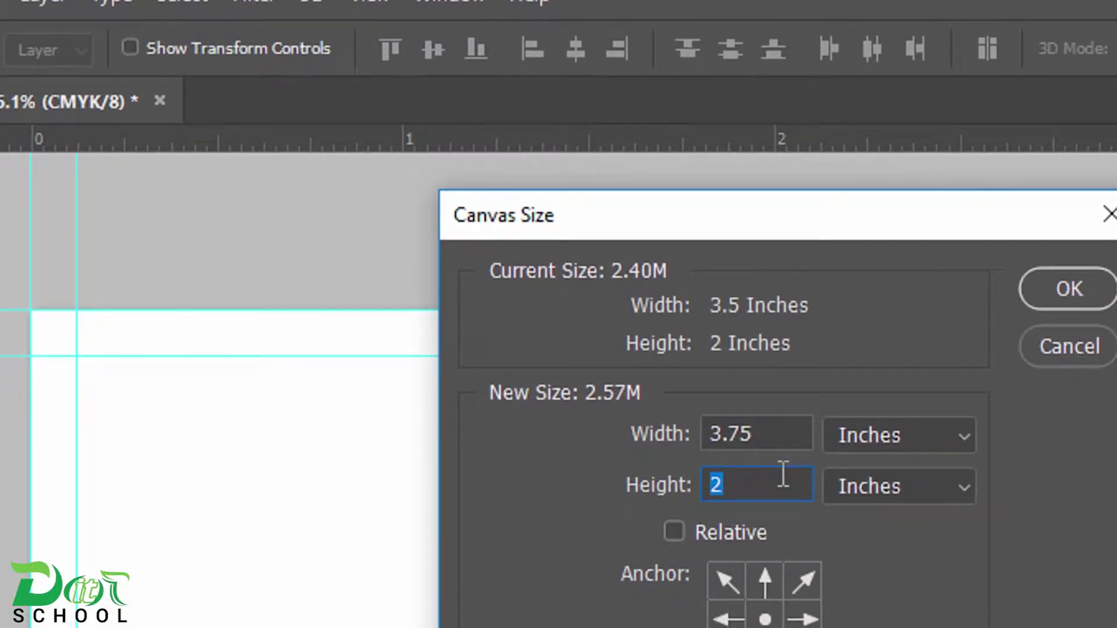
pyautogui.click(768, 490)
pyautogui.write('75')
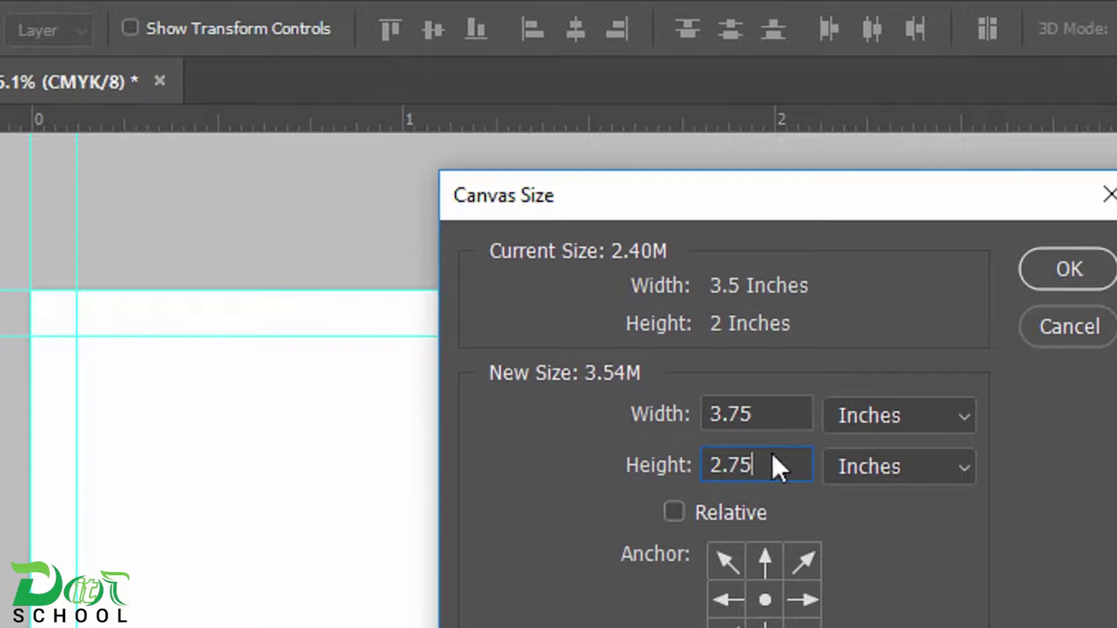
pyautogui.click(645, 155)
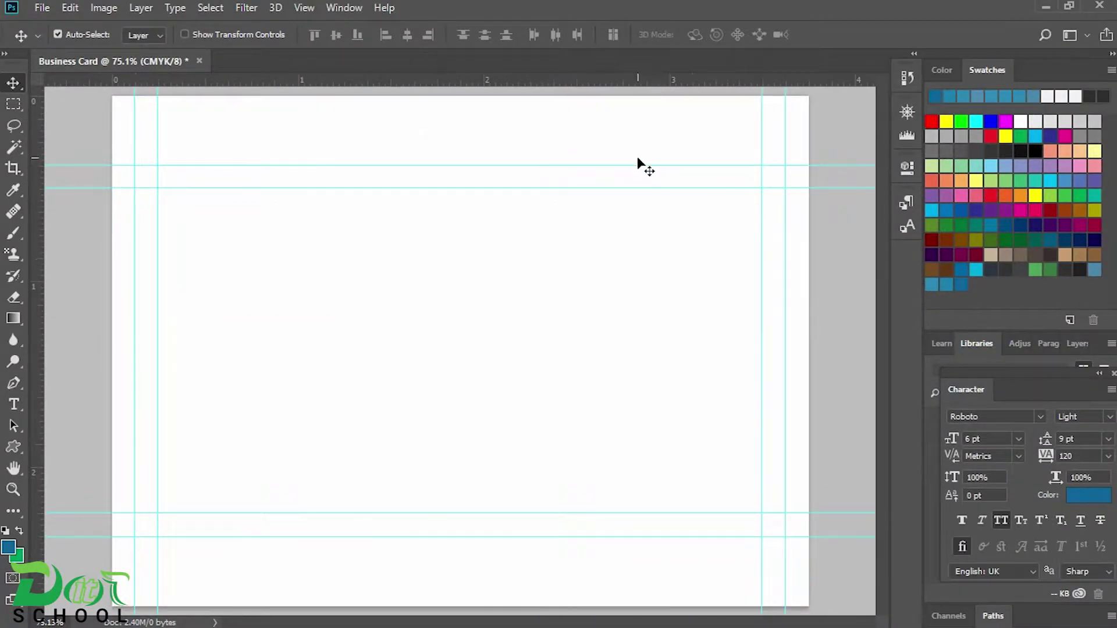
# - Undo that resize and set the canvas to 3.75 × 2.25 inches instead
pyautogui.hotkey('ctrl', 'z')
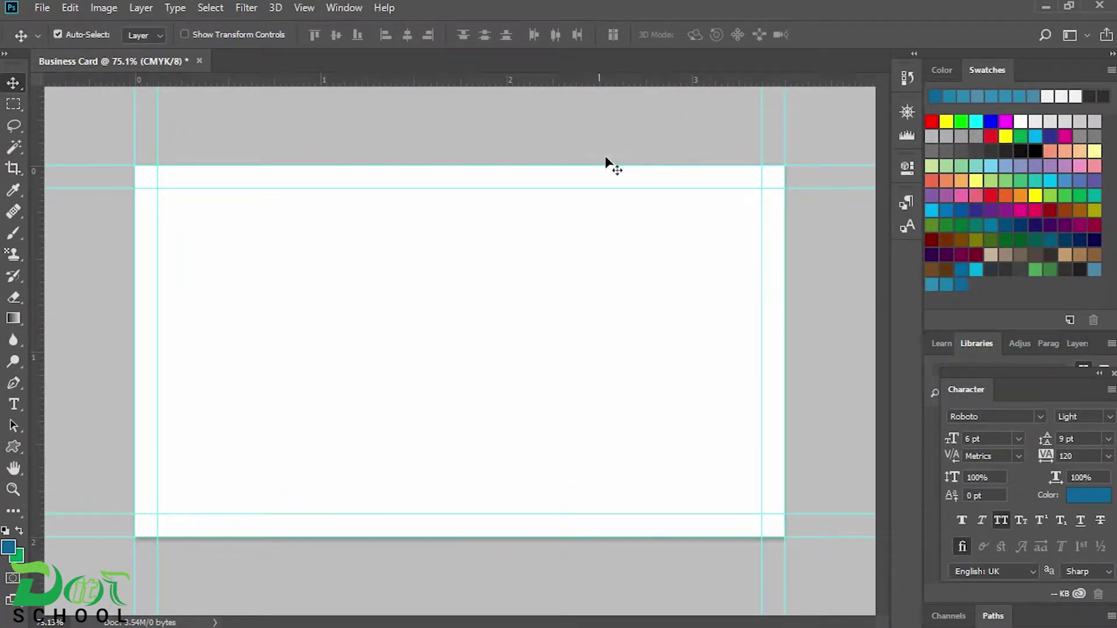
pyautogui.click(92, 8)
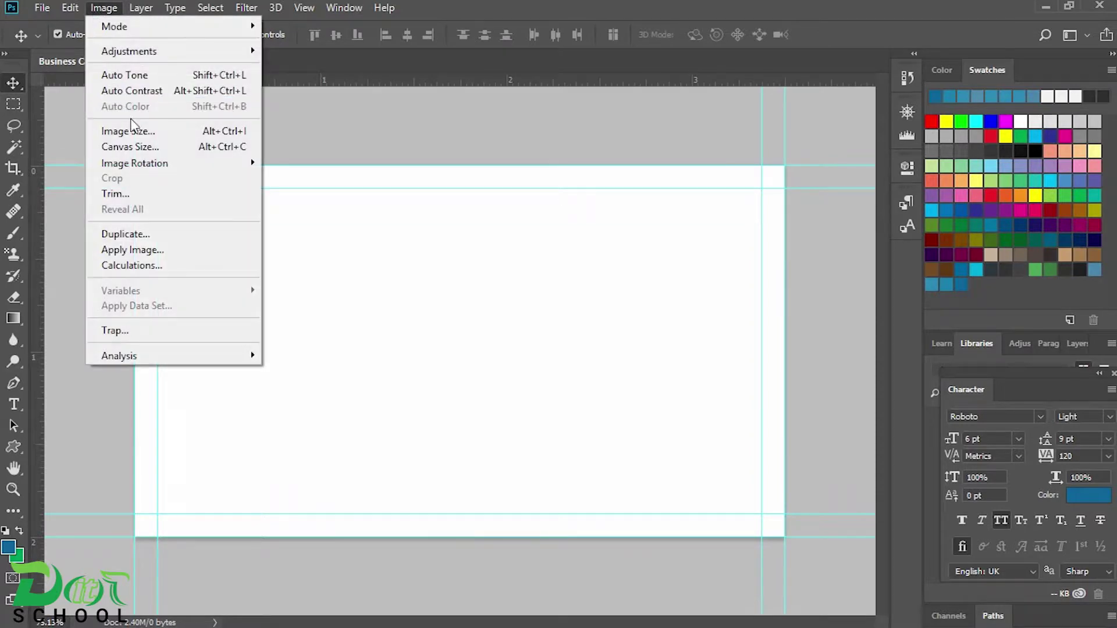
pyautogui.click(142, 147)
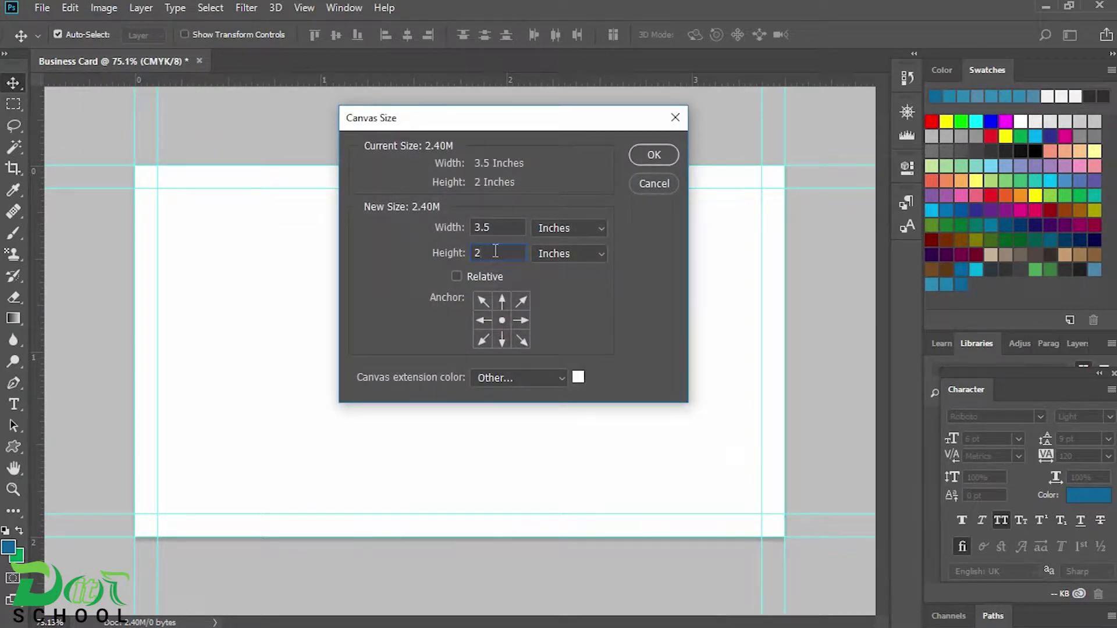
pyautogui.write('.2')
pyautogui.press('BackSpace')
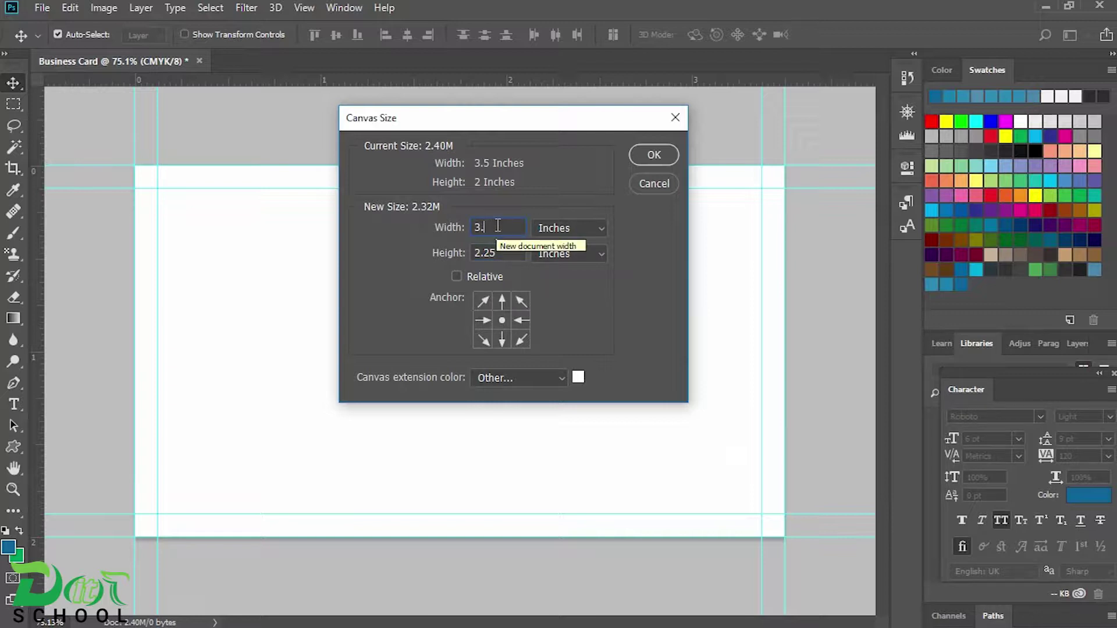
pyautogui.write('75')
pyautogui.click(645, 155)
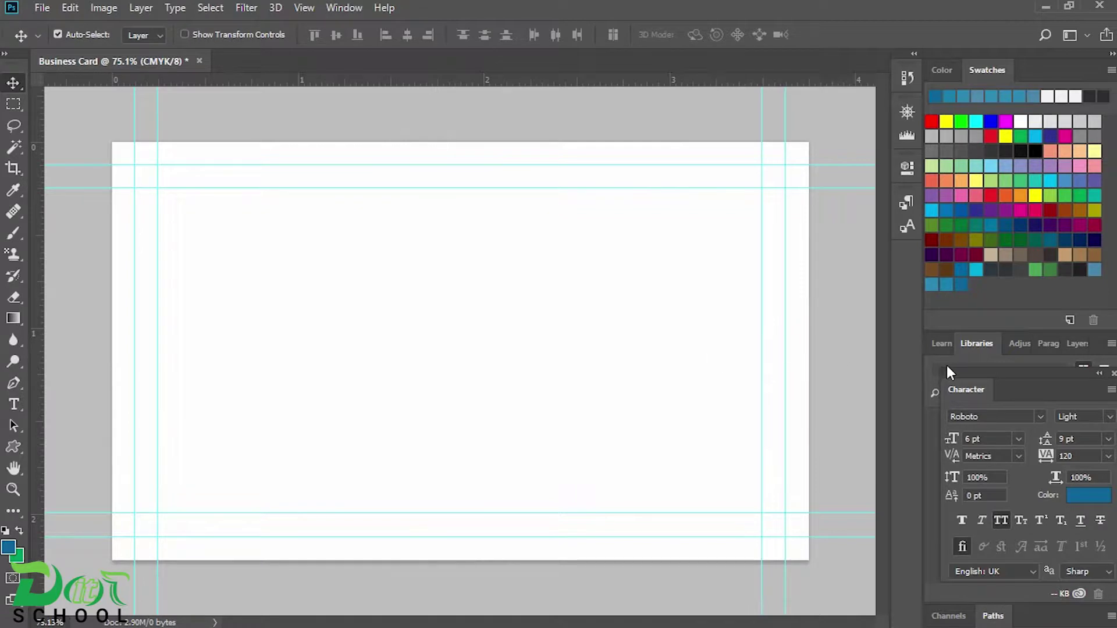
pyautogui.click(338, 8)
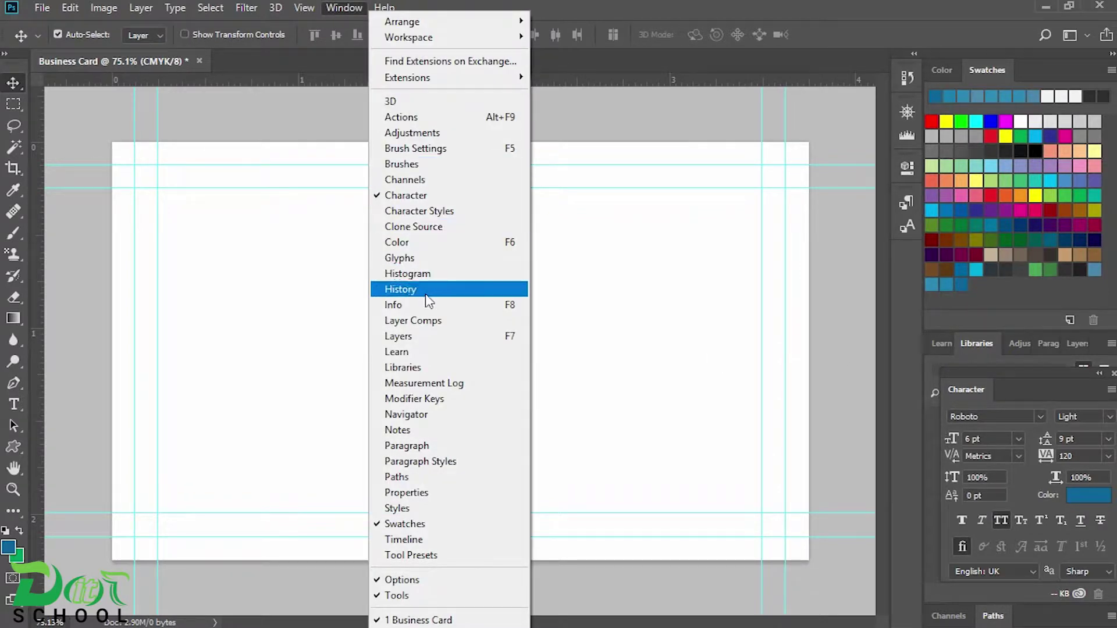
# - Show the Layers panel as a floating panel and unlock Background into Layer 0
pyautogui.click(428, 337)
pyautogui.moveTo(1067, 345)
pyautogui.mouseDown()
pyautogui.moveTo(895, 302)
pyautogui.moveTo(871, 54)
pyautogui.mouseUp()
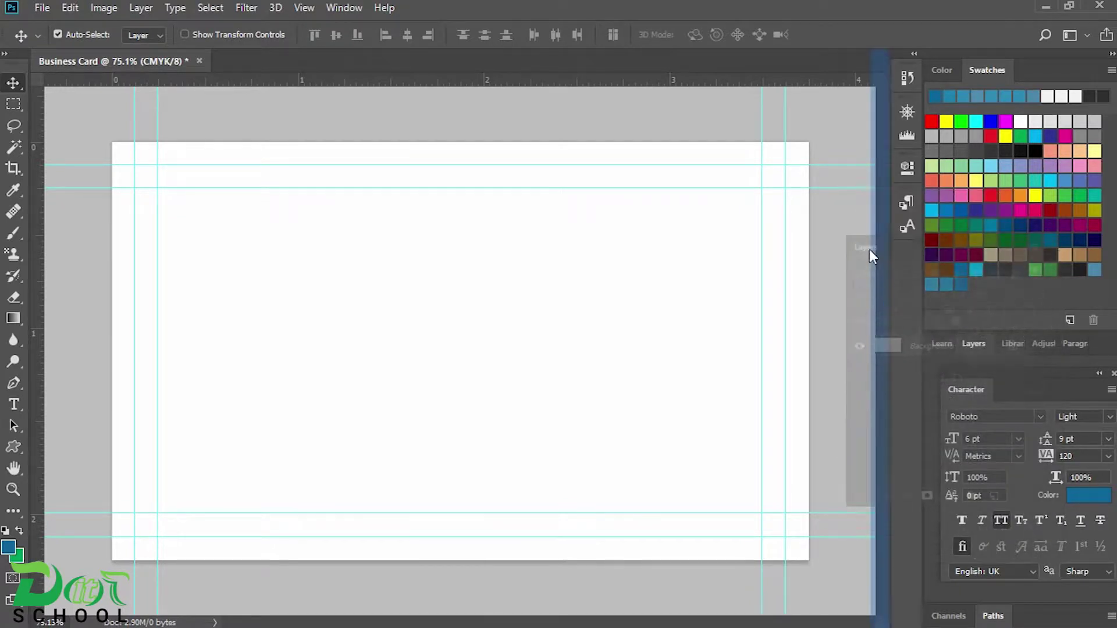
pyautogui.moveTo(870, 54); pyautogui.dragTo(853, 20)
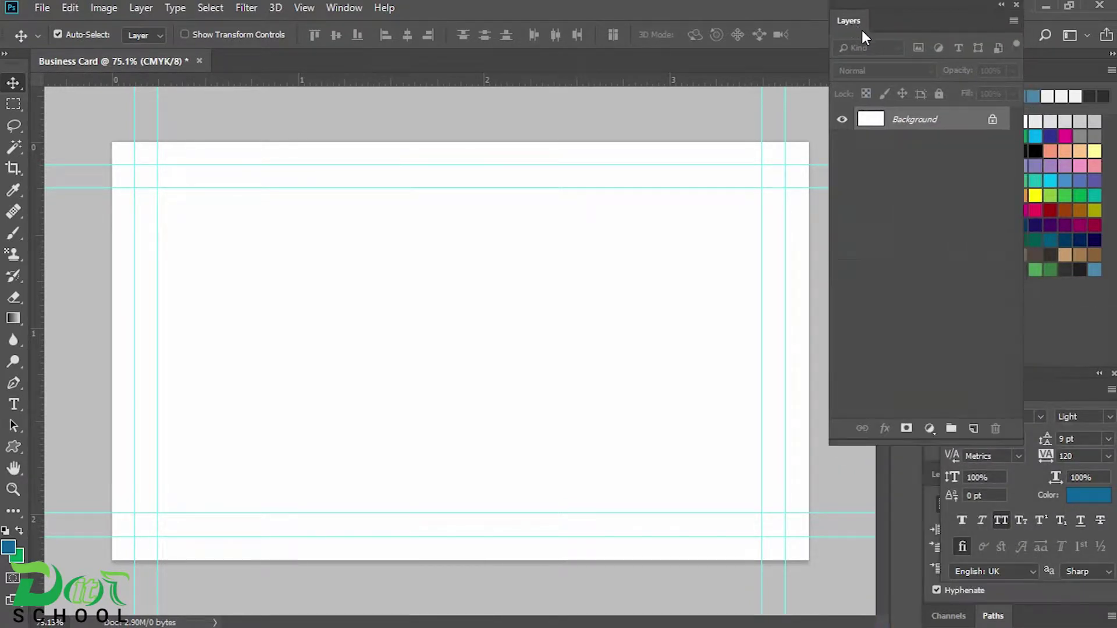
pyautogui.click(993, 120)
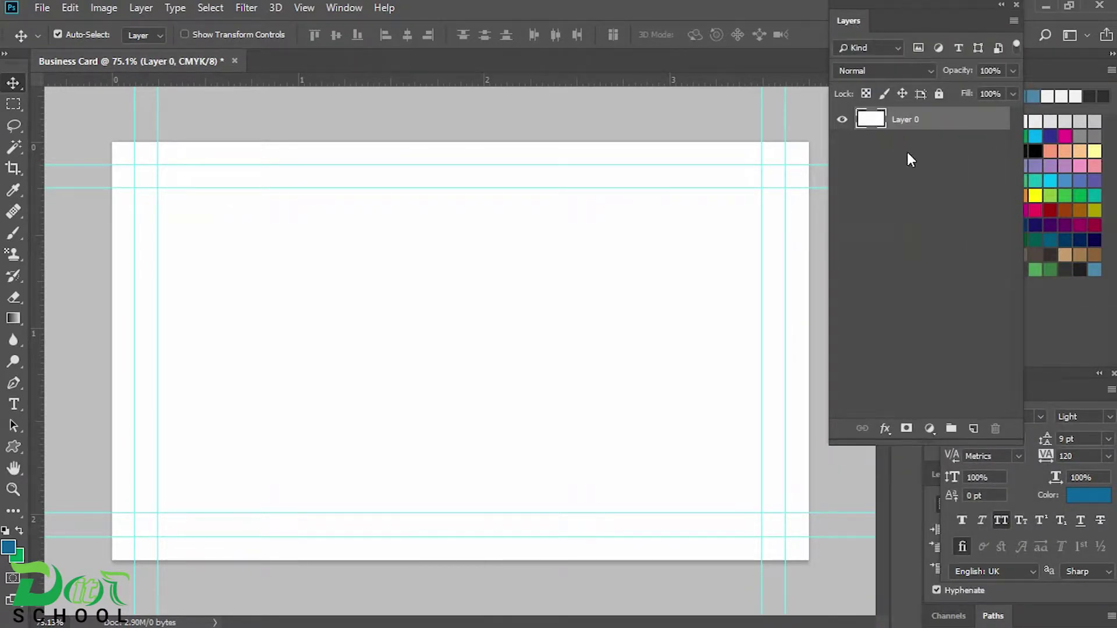
# - Dock the Layers panel in the group with Color and Swatches
pyautogui.moveTo(899, 19); pyautogui.dragTo(870, 23)
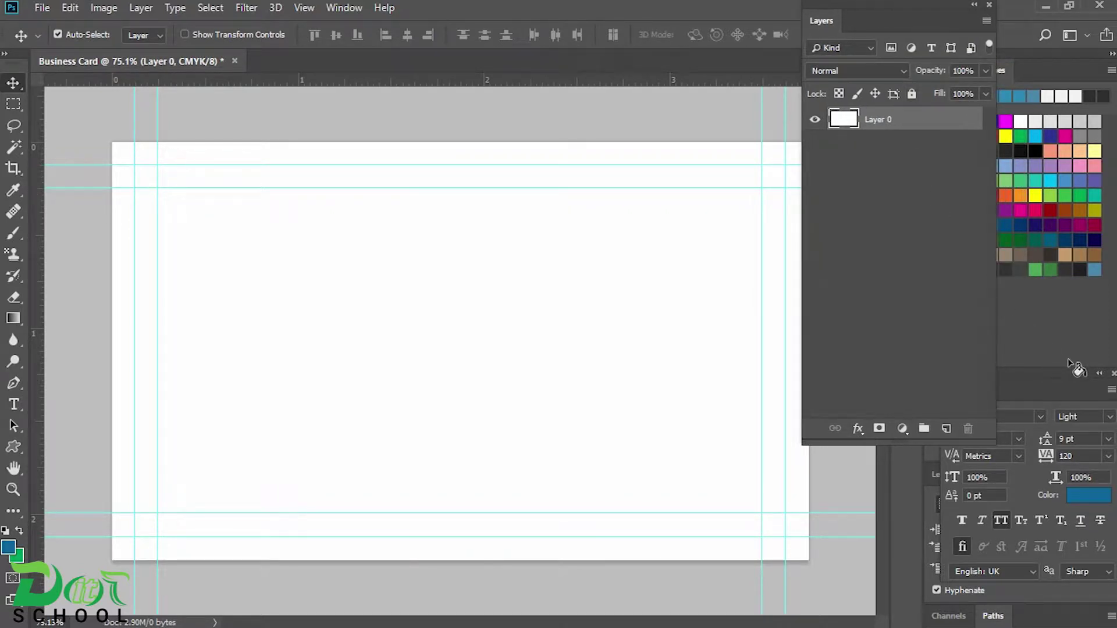
pyautogui.moveTo(1069, 389); pyautogui.dragTo(1067, 446)
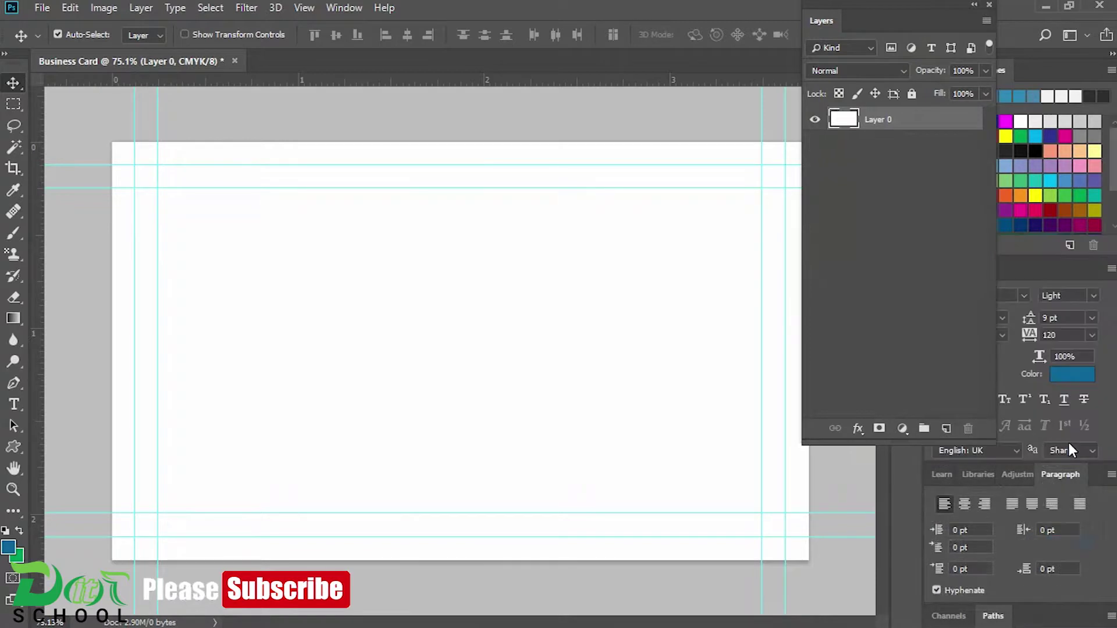
pyautogui.moveTo(885, 17)
pyautogui.mouseDown()
pyautogui.moveTo(910, 73)
pyautogui.moveTo(1046, 81)
pyautogui.mouseUp()
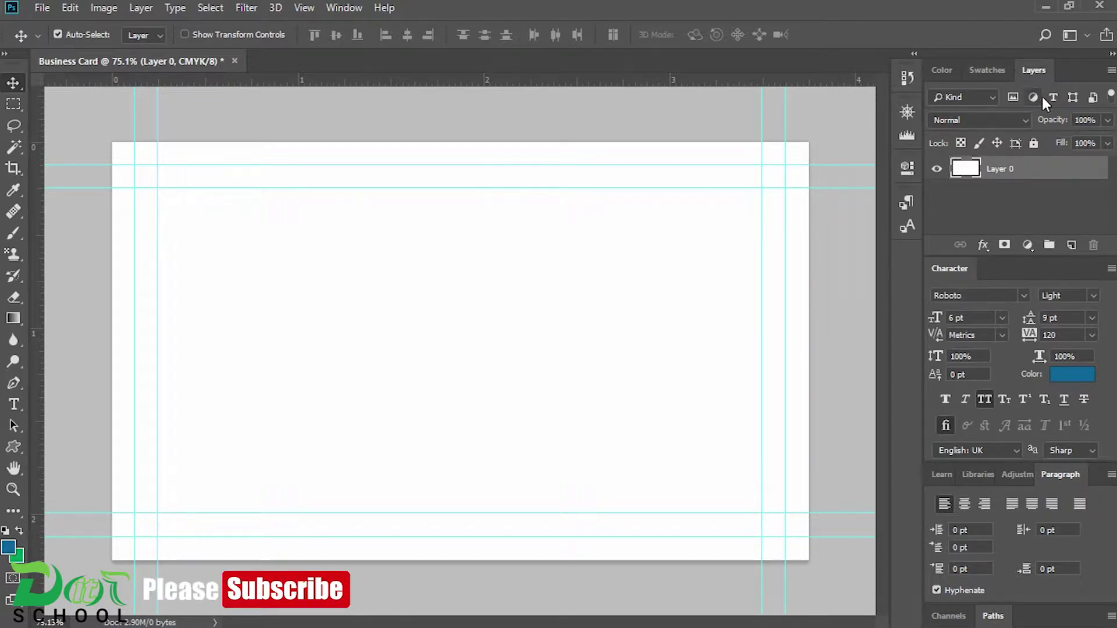
# - Draw a full-canvas 1125 × 675 px rectangle, Rectangle 1, filled near-white
pyautogui.click(18, 447)
pyautogui.click(70, 448)
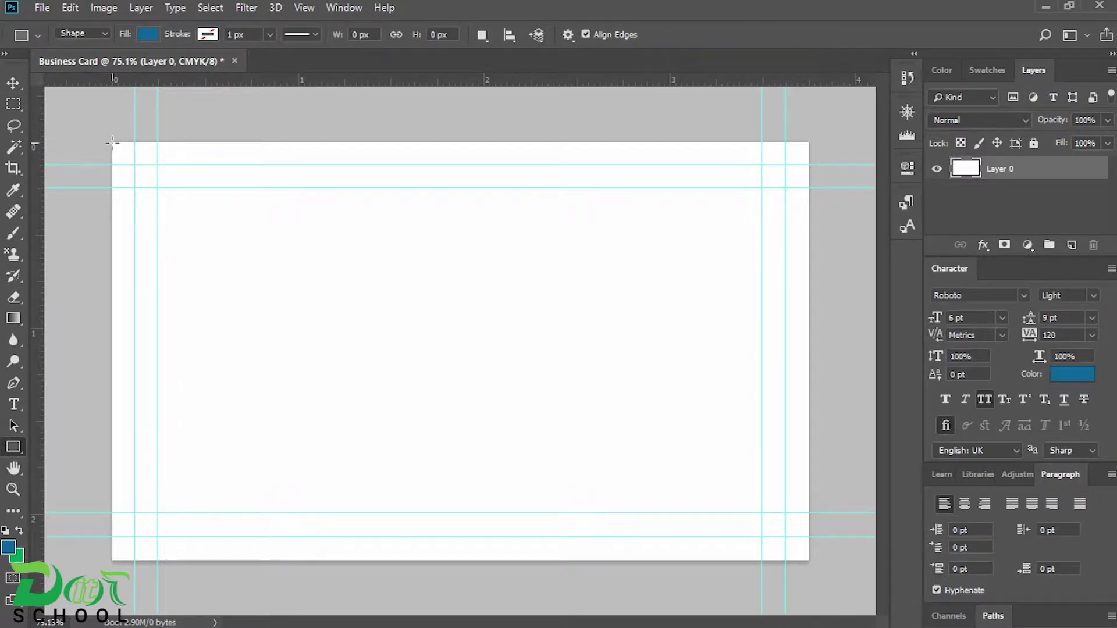
pyautogui.moveTo(113, 142); pyautogui.dragTo(809, 560)
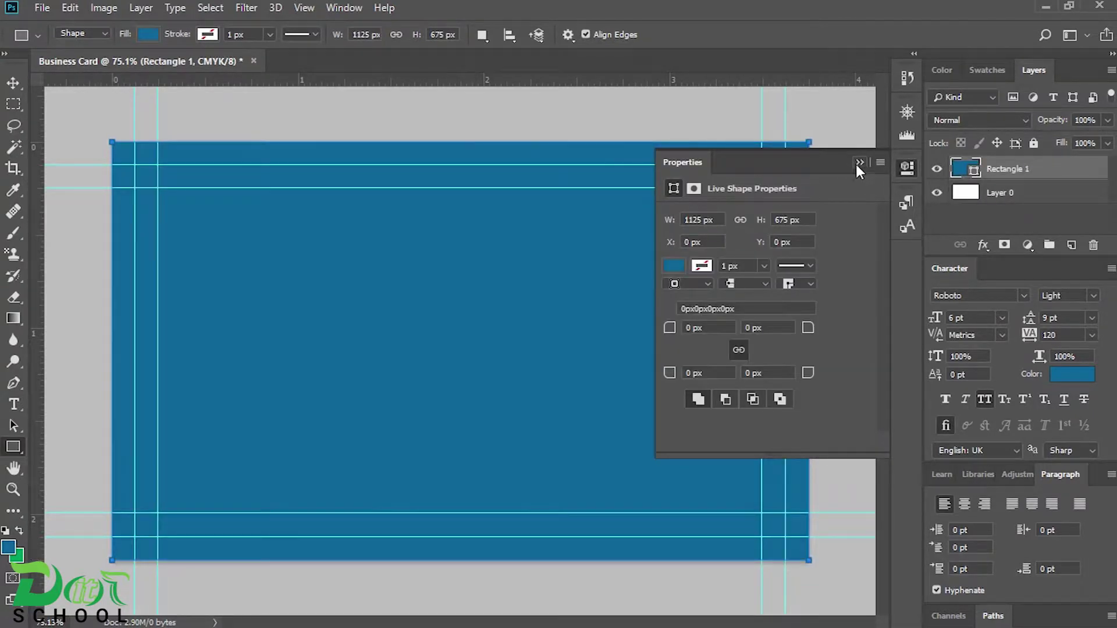
pyautogui.click(673, 266)
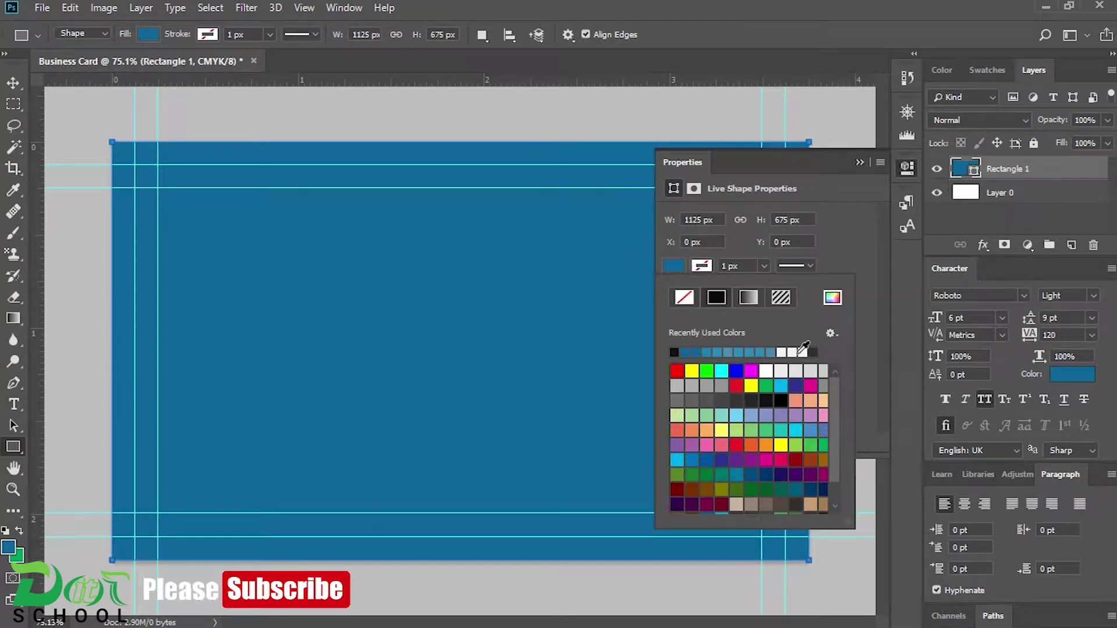
pyautogui.click(799, 353)
pyautogui.click(859, 162)
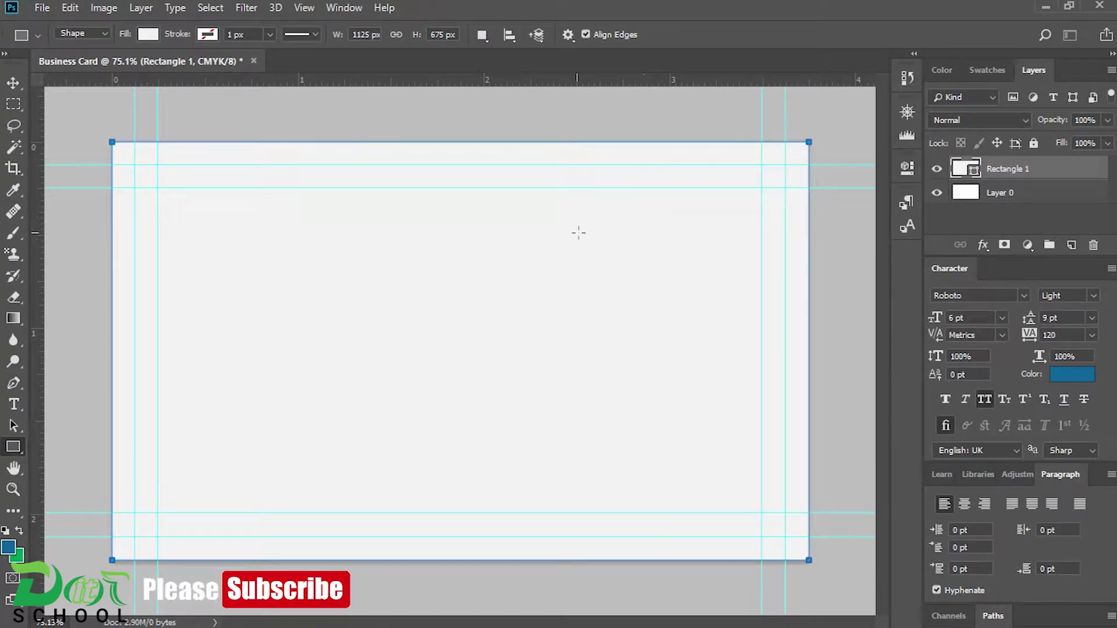
pyautogui.hotkey('ctrl', 't')
pyautogui.scroll(3, 551, 233)
pyautogui.moveTo(578, 257); pyautogui.dragTo(653, 229)
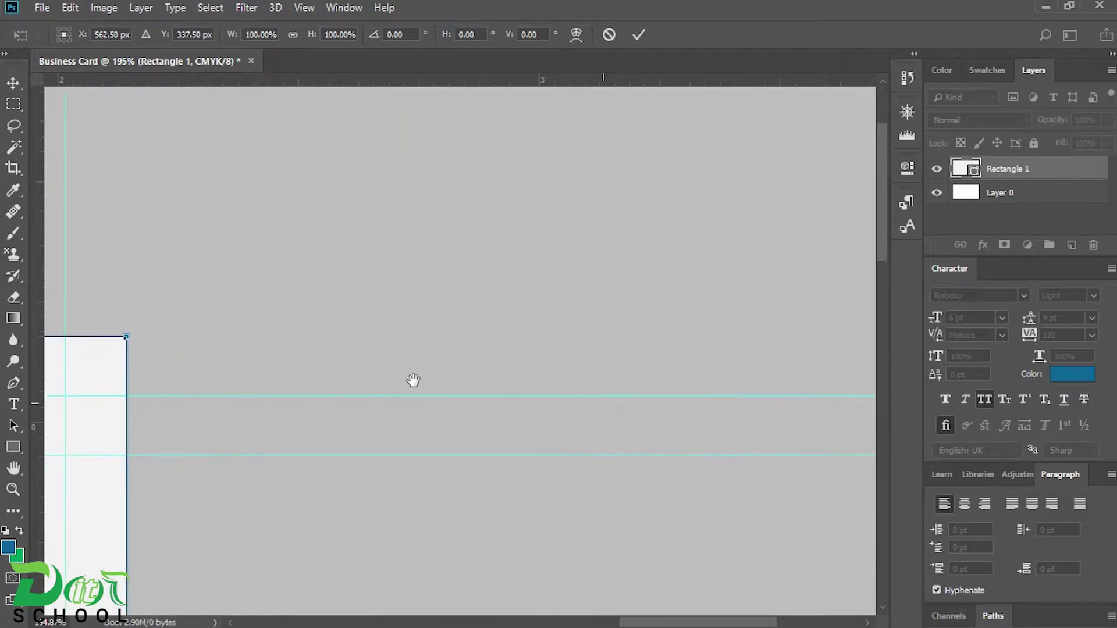
pyautogui.moveTo(665, 217); pyautogui.dragTo(522, 359)
pyautogui.scroll(5, 515, 359)
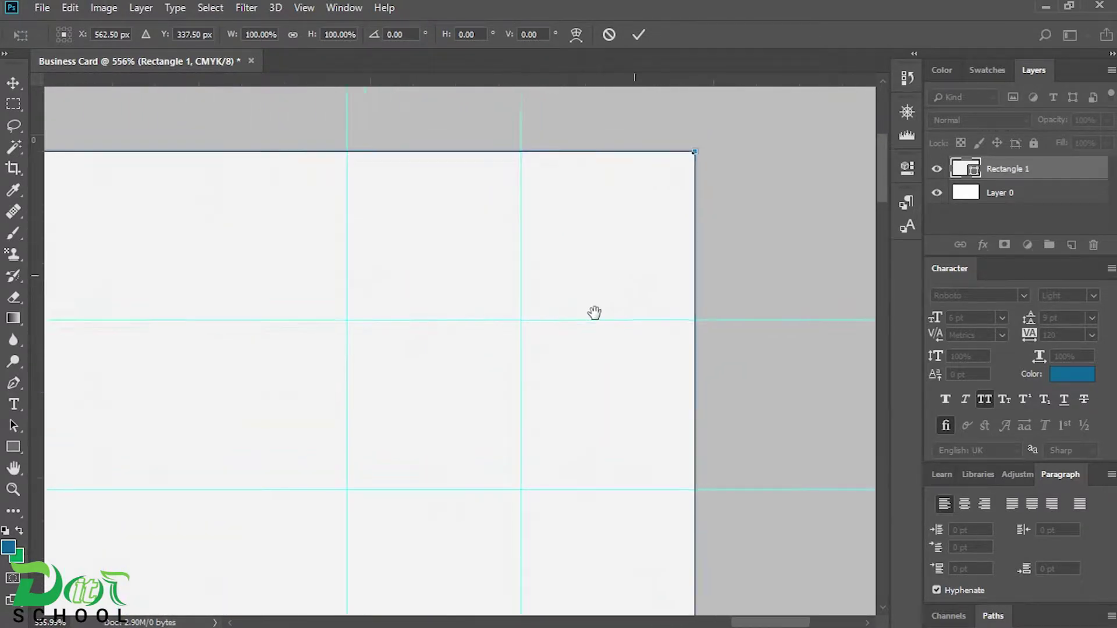
pyautogui.moveTo(646, 269); pyautogui.dragTo(647, 259)
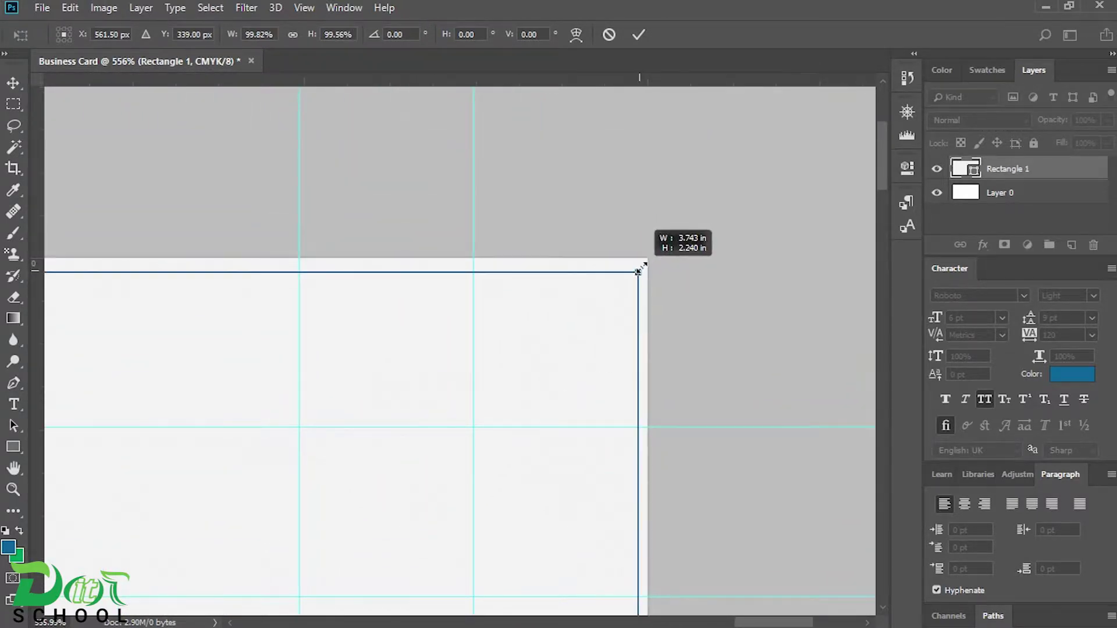
pyautogui.moveTo(99, 367)
pyautogui.mouseDown()
pyautogui.moveTo(257, 421)
pyautogui.moveTo(518, 424)
pyautogui.mouseUp()
pyautogui.moveTo(269, 392)
pyautogui.mouseDown()
pyautogui.moveTo(160, 387)
pyautogui.moveTo(161, 403)
pyautogui.mouseUp()
pyautogui.moveTo(415, 294); pyautogui.dragTo(414, 291)
pyautogui.moveTo(623, 466)
pyautogui.mouseDown()
pyautogui.moveTo(508, 431)
pyautogui.moveTo(474, 462)
pyautogui.moveTo(447, 322)
pyautogui.moveTo(466, 376)
pyautogui.moveTo(389, 446)
pyautogui.moveTo(361, 450)
pyautogui.mouseUp()
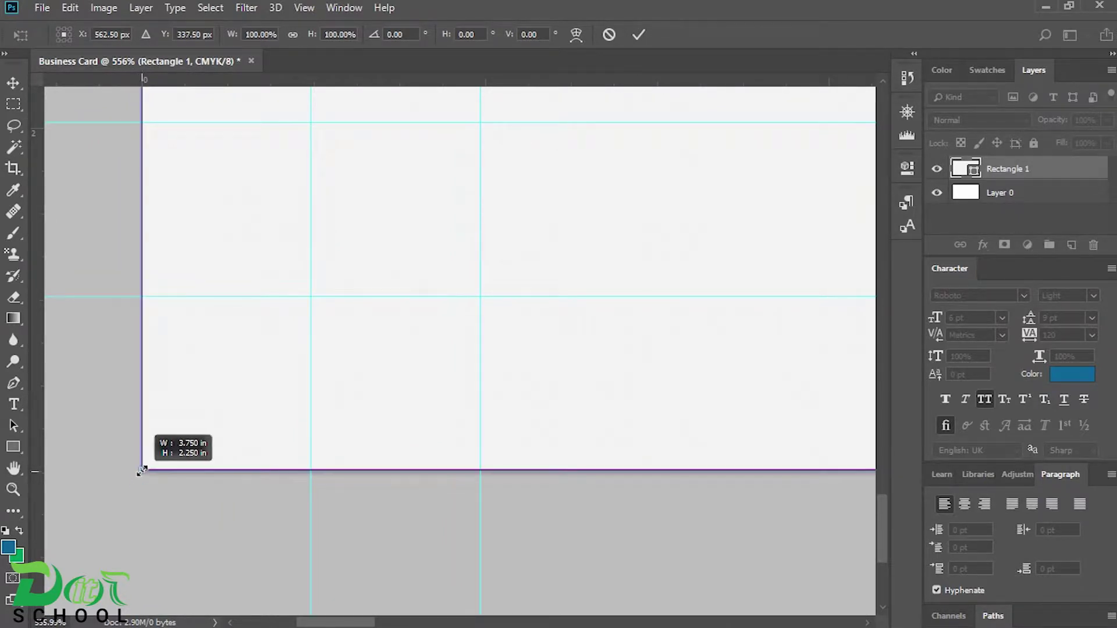
pyautogui.scroll(-5, 264, 487)
pyautogui.scroll(-3, 264, 486)
pyautogui.scroll(-2, 277, 483)
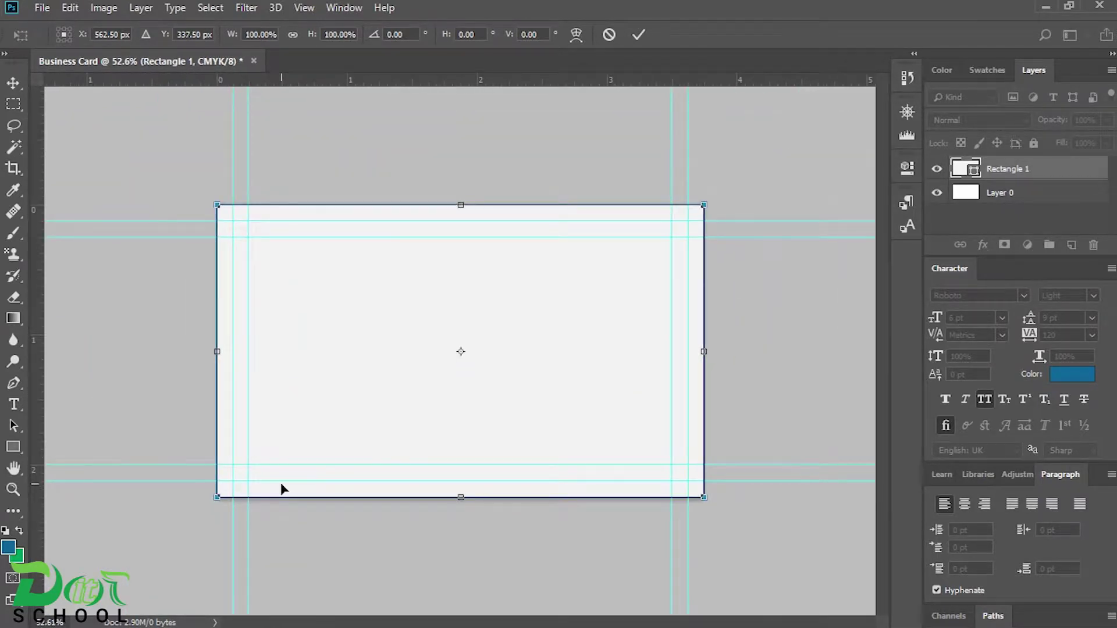
pyautogui.press('Return')
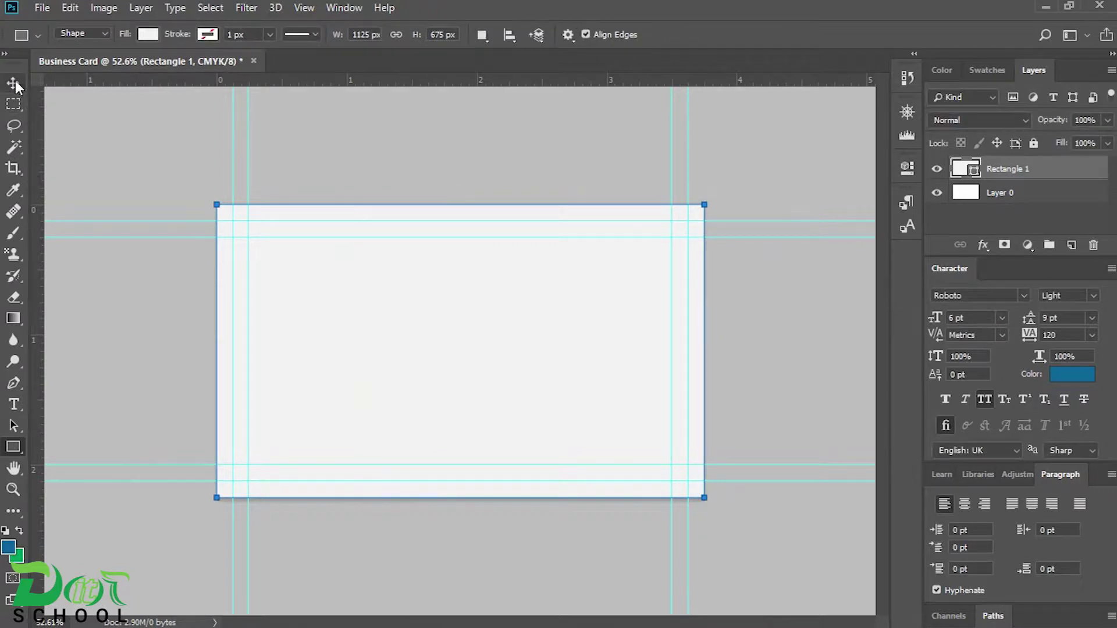
# - Delete Layer 0 and rename Rectangle 1 to bg
pyautogui.click(13, 83)
pyautogui.click(1024, 193)
pyautogui.press('Delete')
pyautogui.doubleClick(1012, 168)
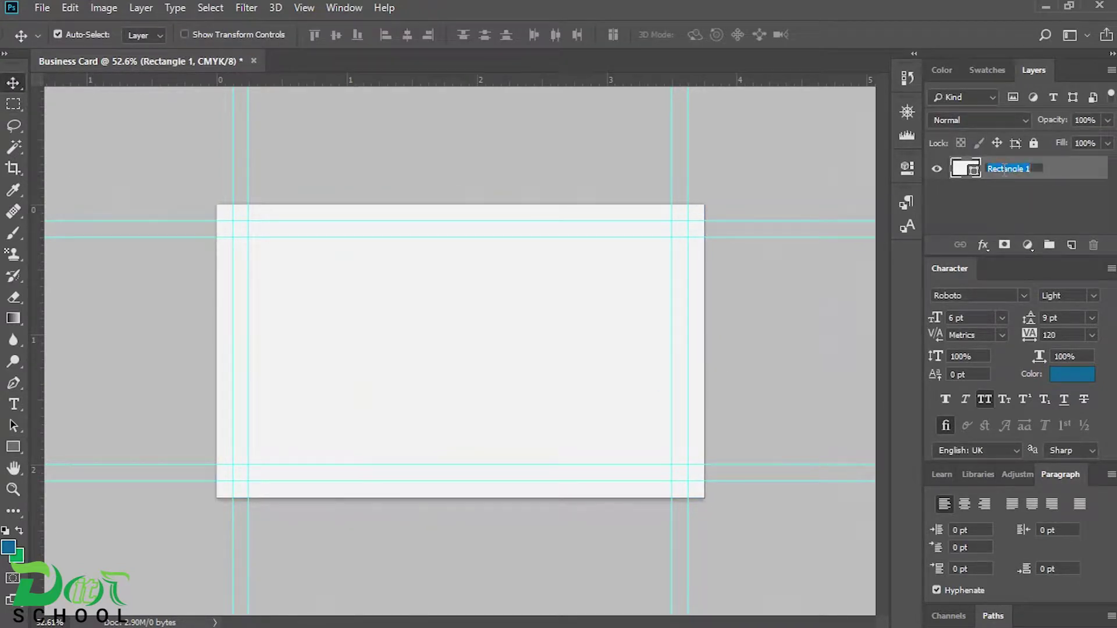
pyautogui.write('bo')
pyautogui.write('g')
pyautogui.click(1040, 194)
# - Duplicate the bg layer and name the copy bleed
pyautogui.click(993, 174)
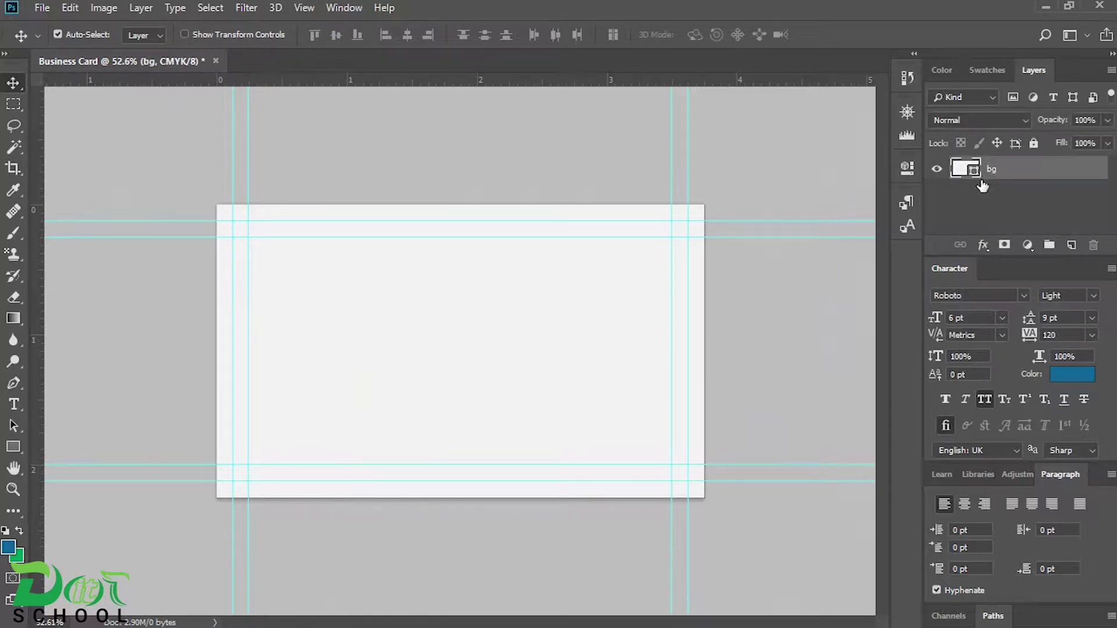
pyautogui.hotkey('ctrl', 'j')
pyautogui.doubleClick(1004, 169)
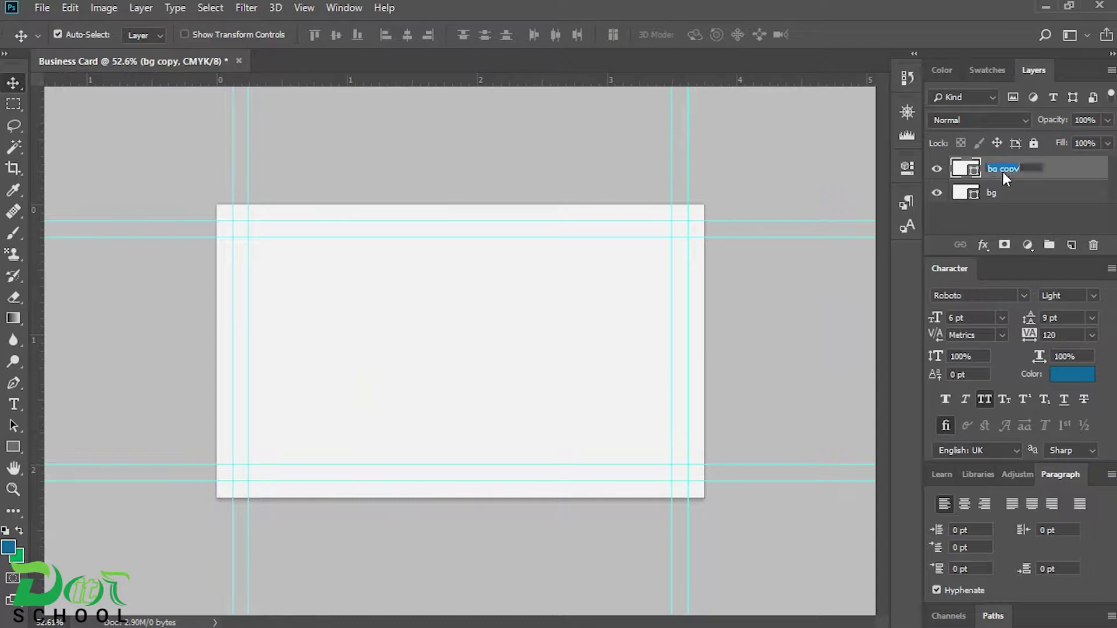
pyautogui.write('bleed')
pyautogui.click(1016, 207)
# - Put the bleed and bg layers into their own groups named bleed and bg
pyautogui.click(999, 167)
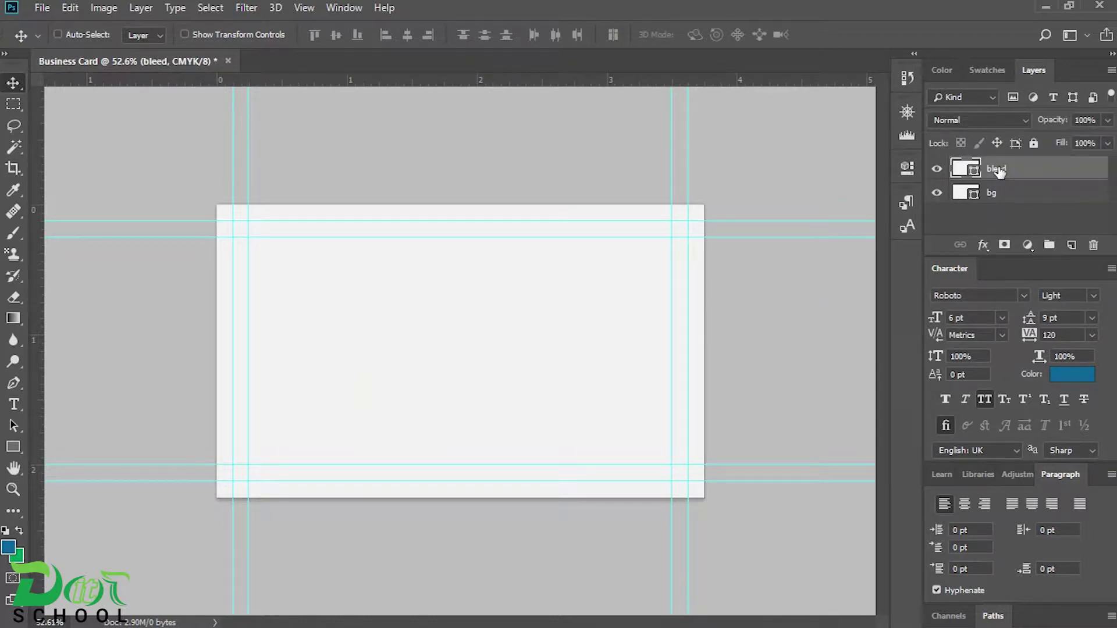
pyautogui.hotkey('ctrl', 'g')
pyautogui.doubleClick(996, 168)
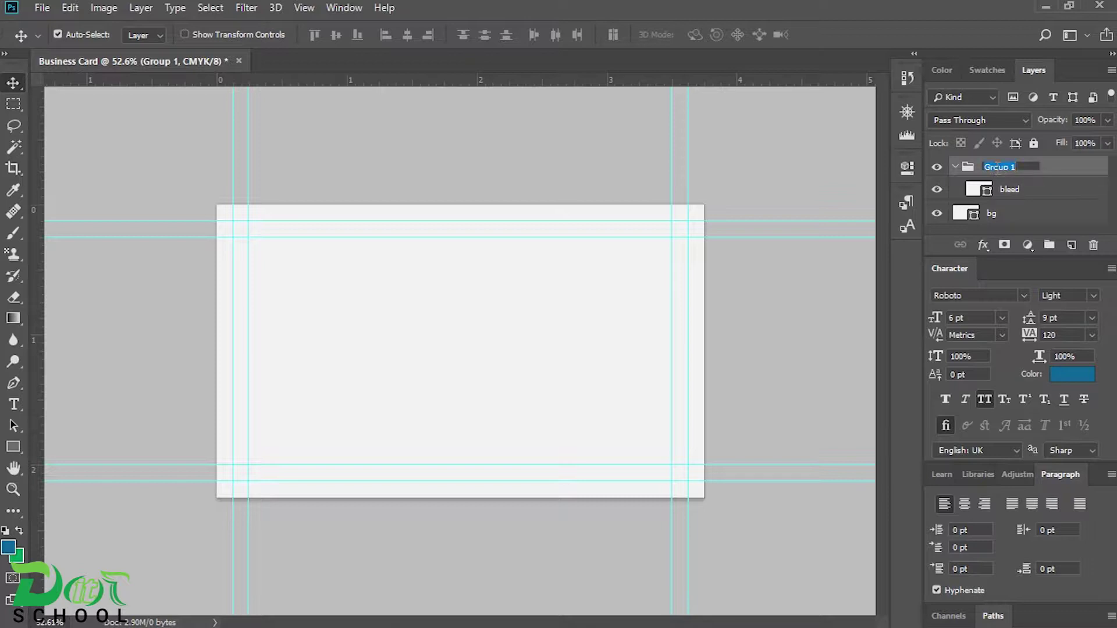
pyautogui.write('bleed')
pyautogui.click(955, 167)
pyautogui.click(990, 192)
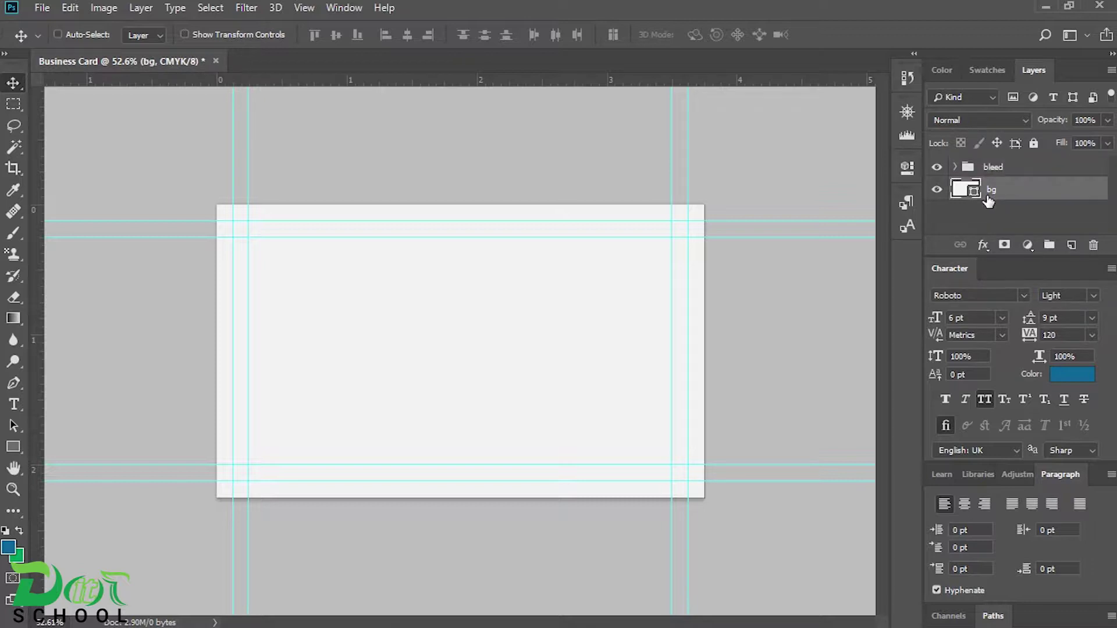
pyautogui.hotkey('ctrl', 'g')
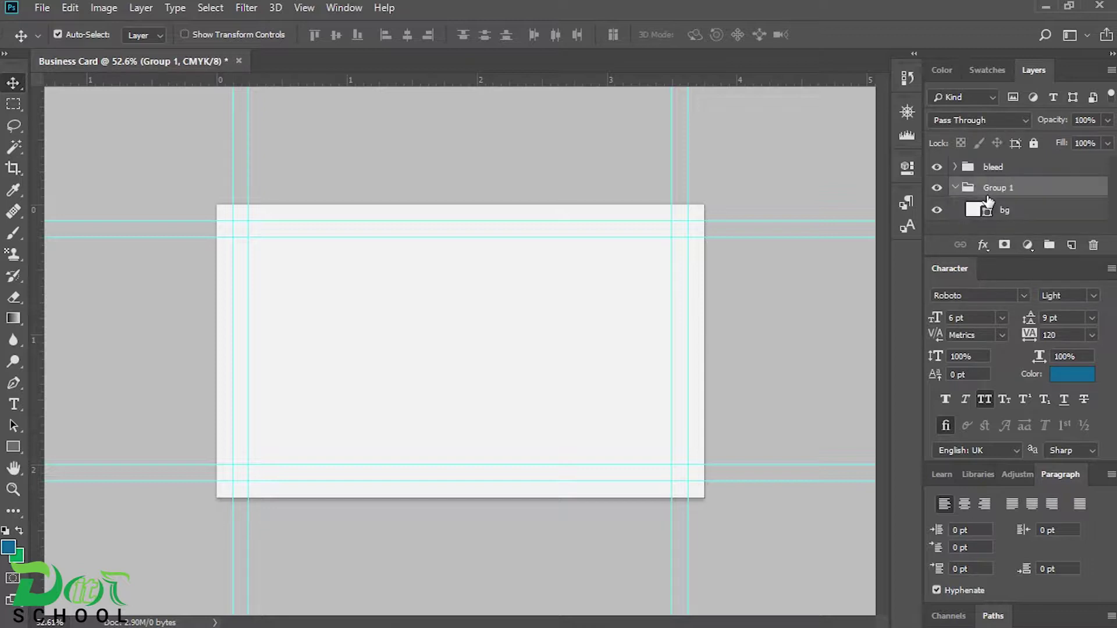
pyautogui.write('bg')
pyautogui.click(955, 187)
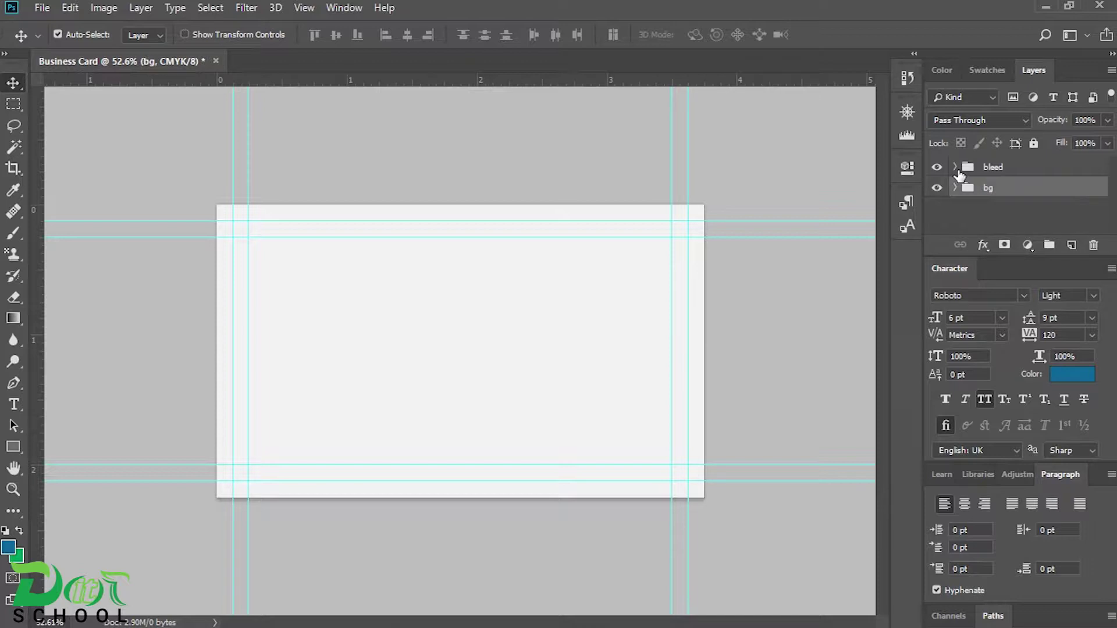
# - Expand the bleed group and select the bleed layer inside it
pyautogui.click(956, 167)
pyautogui.click(1009, 196)
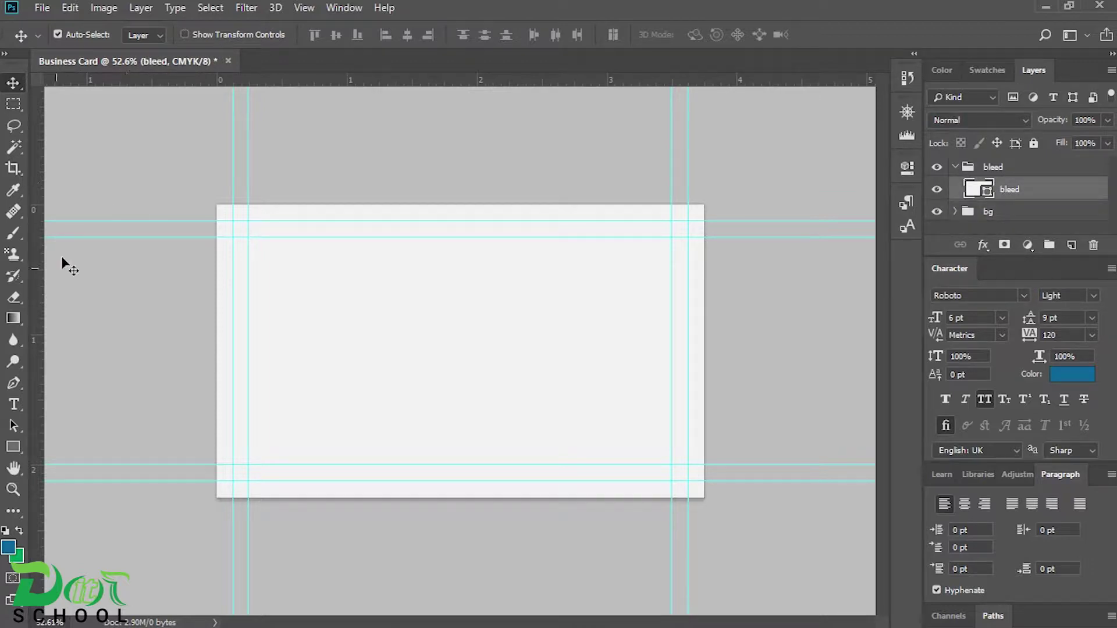
pyautogui.click(13, 447)
# - Give the bleed rectangle no fill and a green 9 pt stroke
pyautogui.click(147, 34)
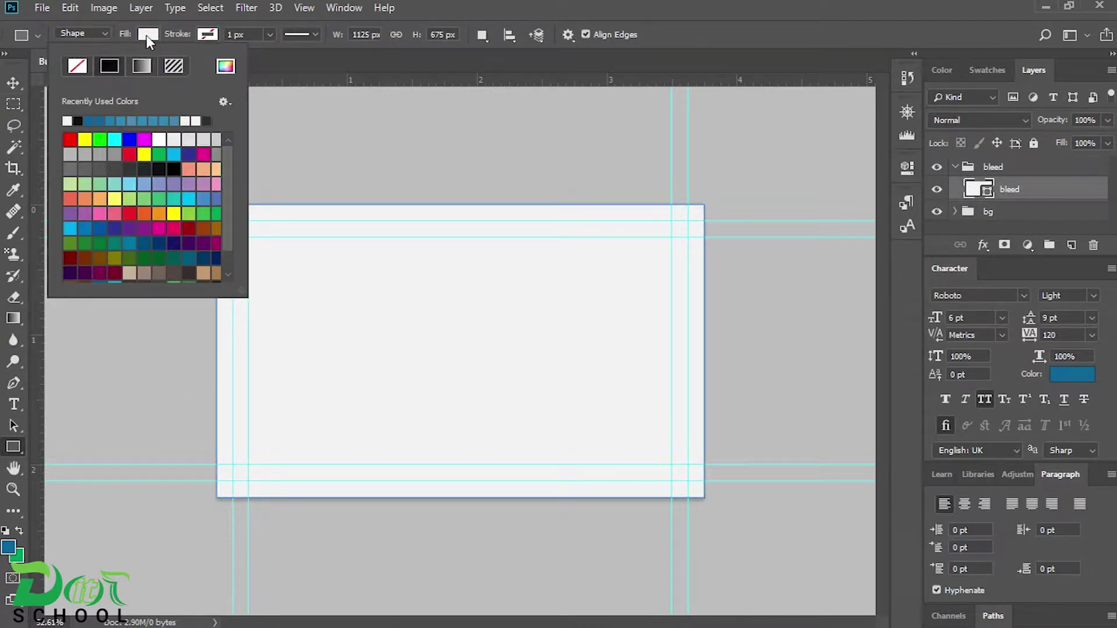
pyautogui.click(207, 34)
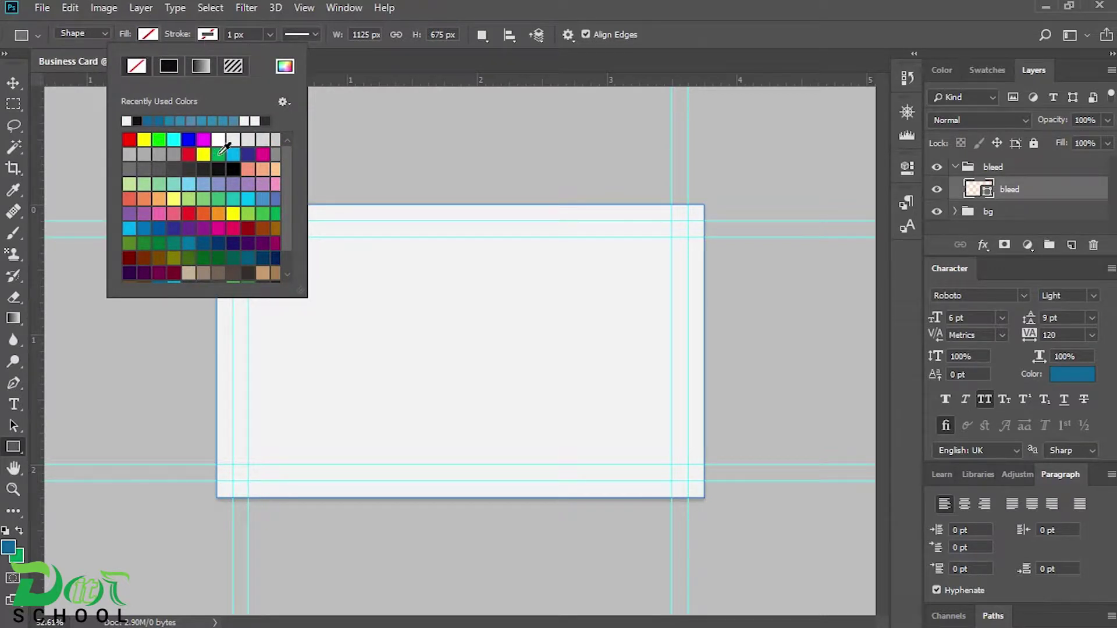
pyautogui.click(218, 155)
pyautogui.click(232, 34)
pyautogui.doubleClick(231, 34)
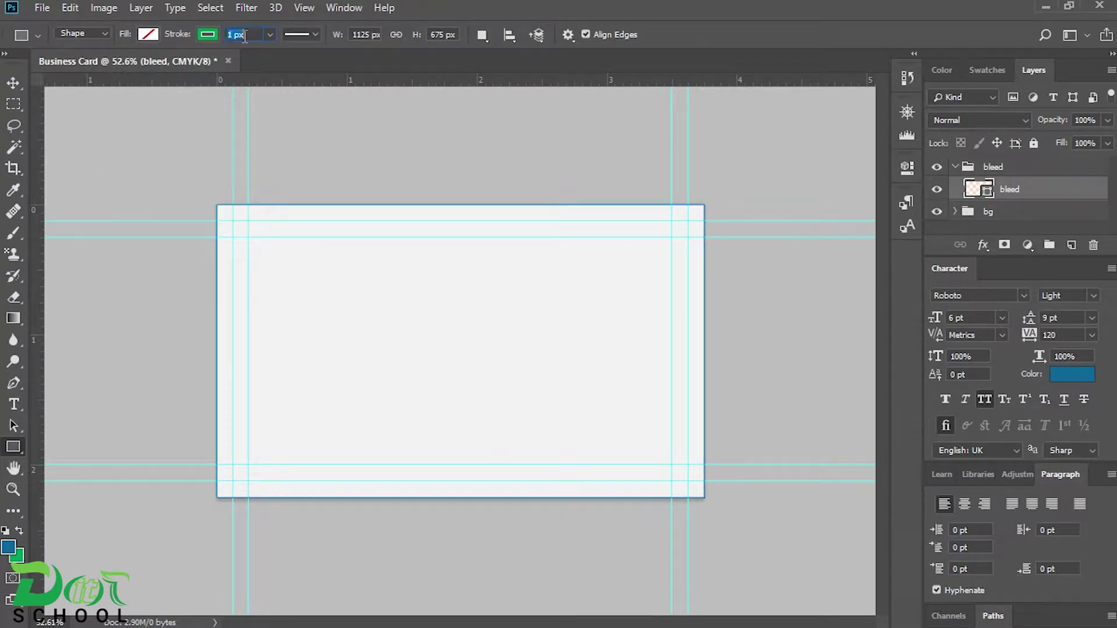
pyautogui.write('9 pt')
pyautogui.press('Return')
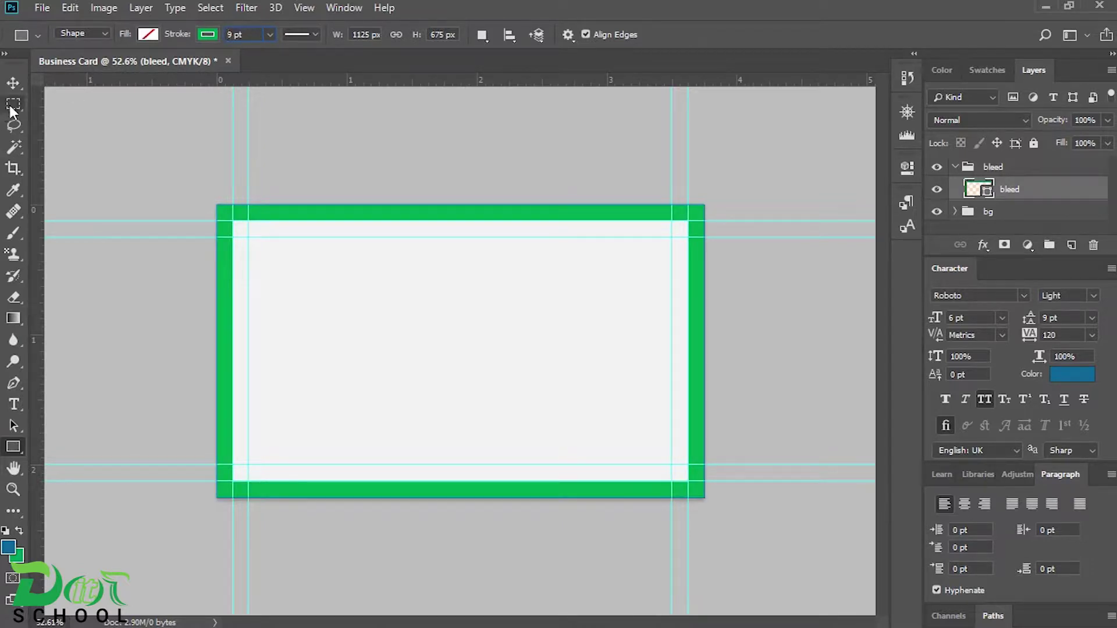
# - Collapse the bleed group, give it a green colour label, and hide it
pyautogui.click(13, 83)
pyautogui.click(313, 119)
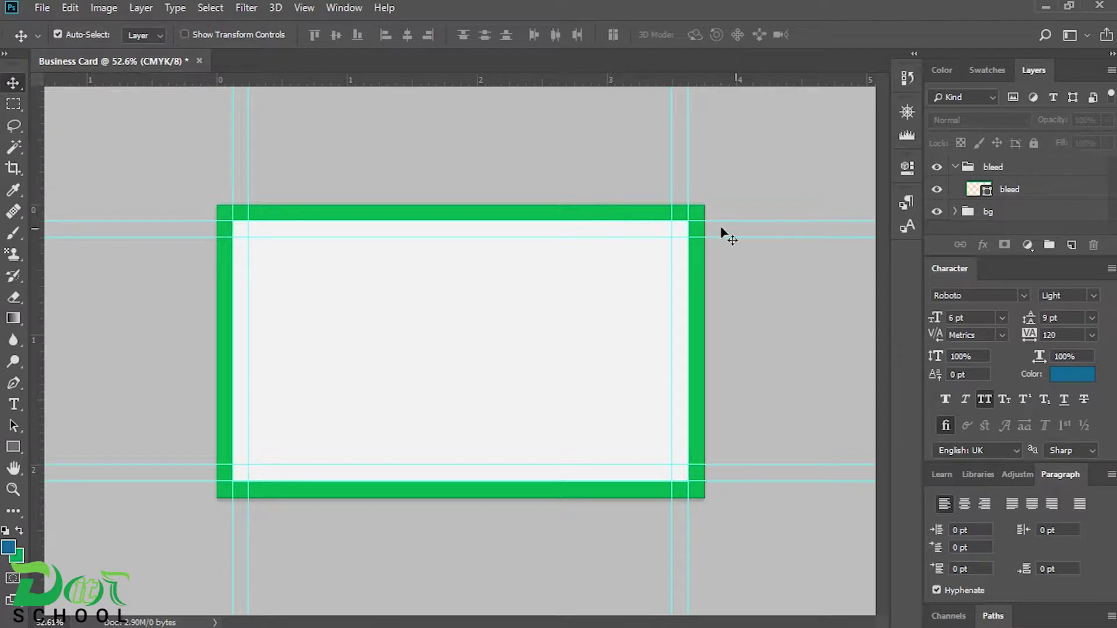
pyautogui.click(956, 168)
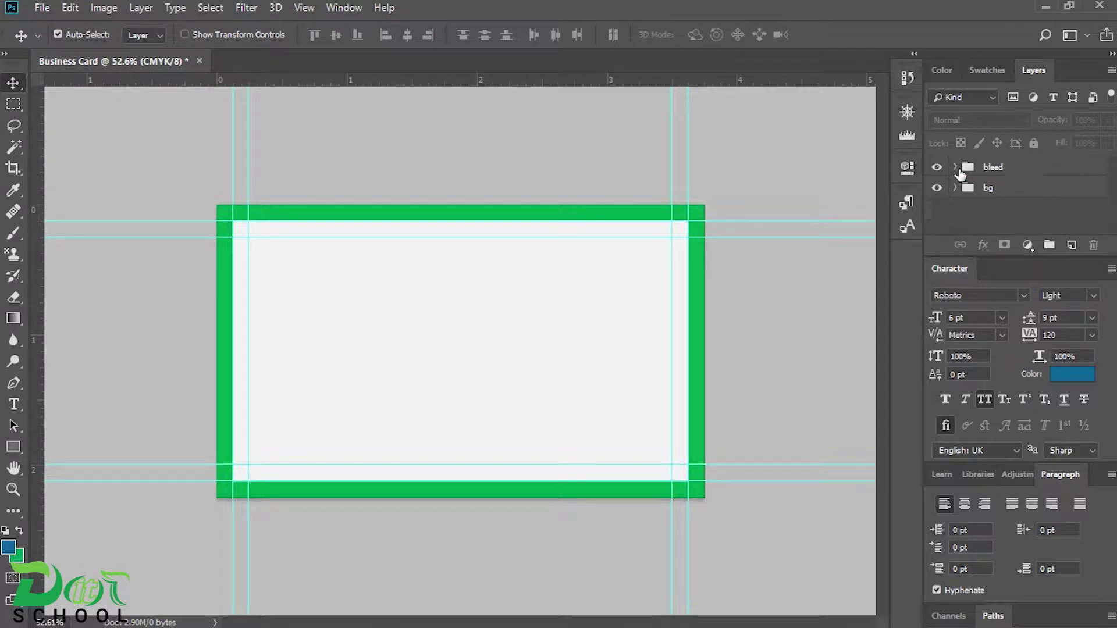
pyautogui.rightClick(941, 168)
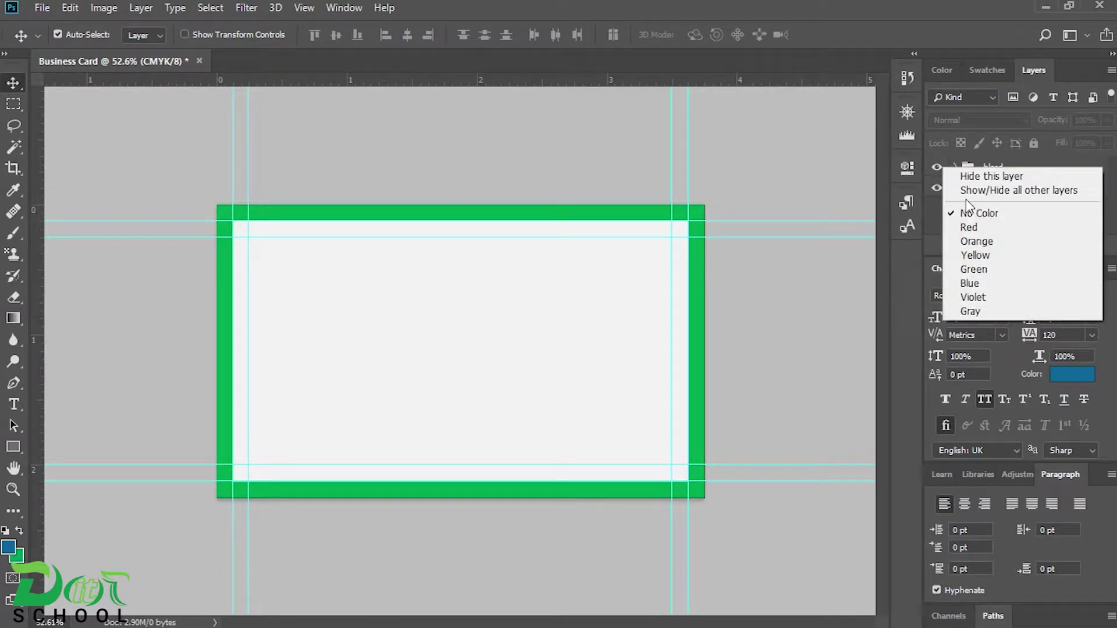
pyautogui.click(984, 269)
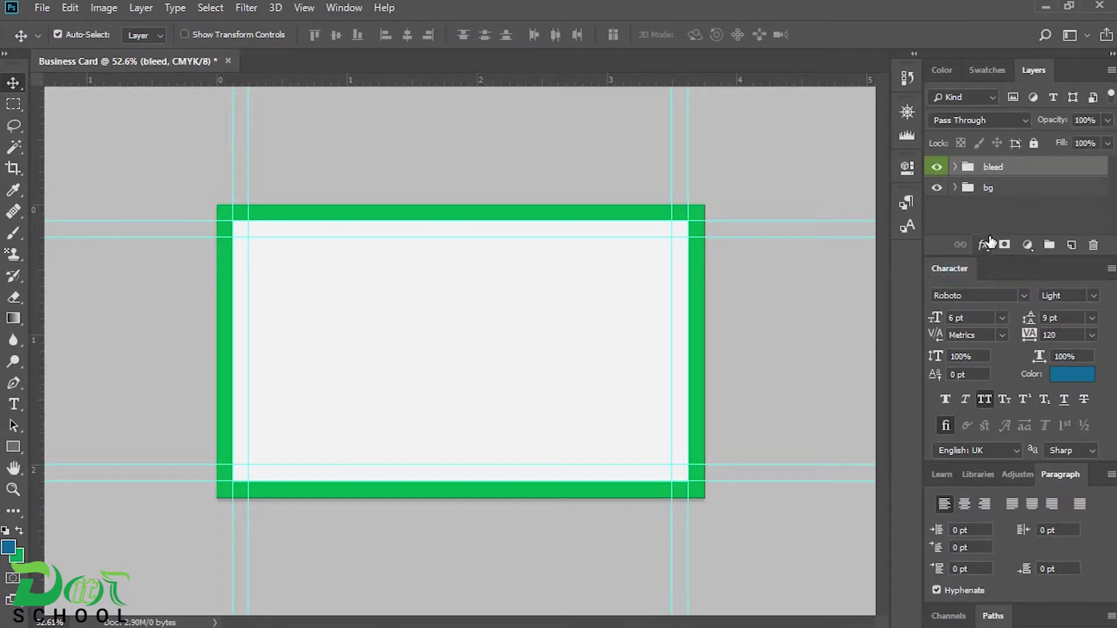
pyautogui.click(938, 168)
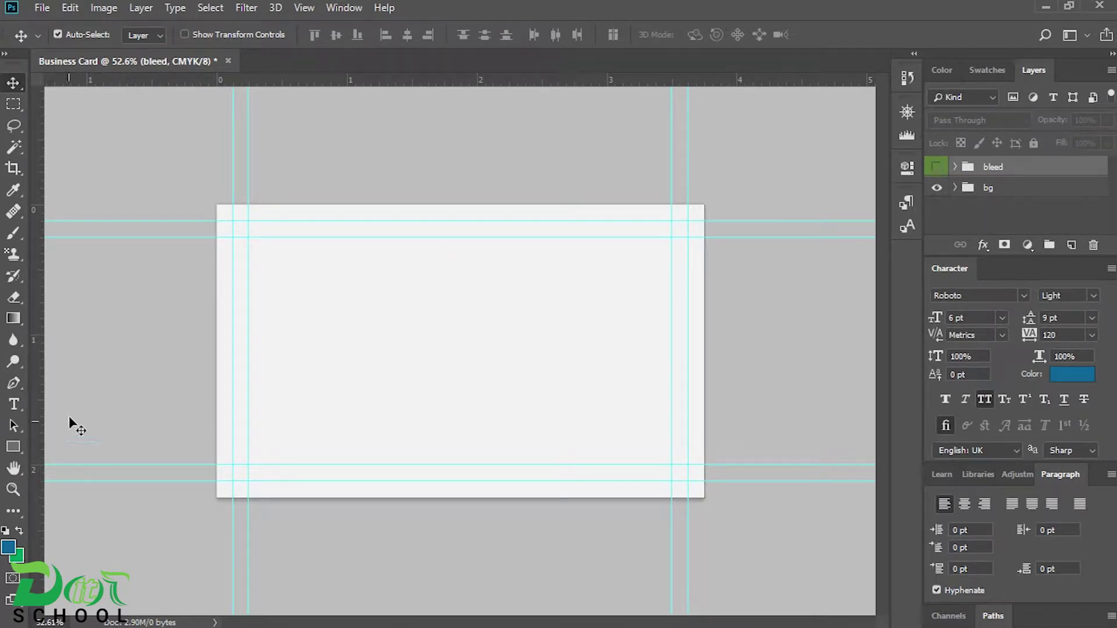
pyautogui.click(14, 445)
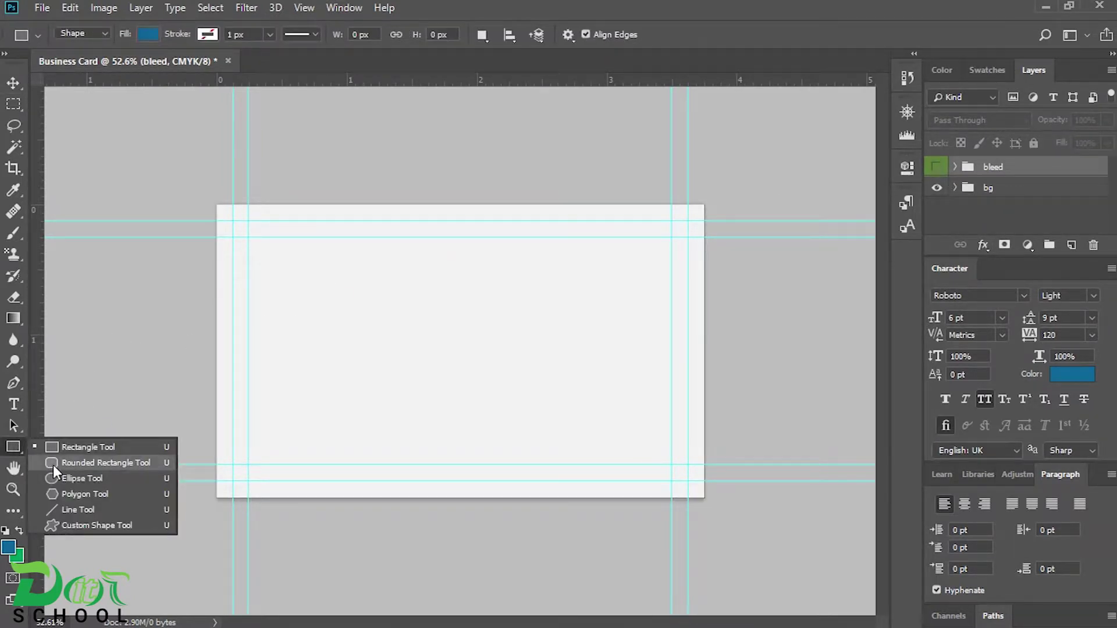
# - Set the Rounded Rectangle tool to a 30 px radius, fit the card, and start dragging one
pyautogui.click(54, 464)
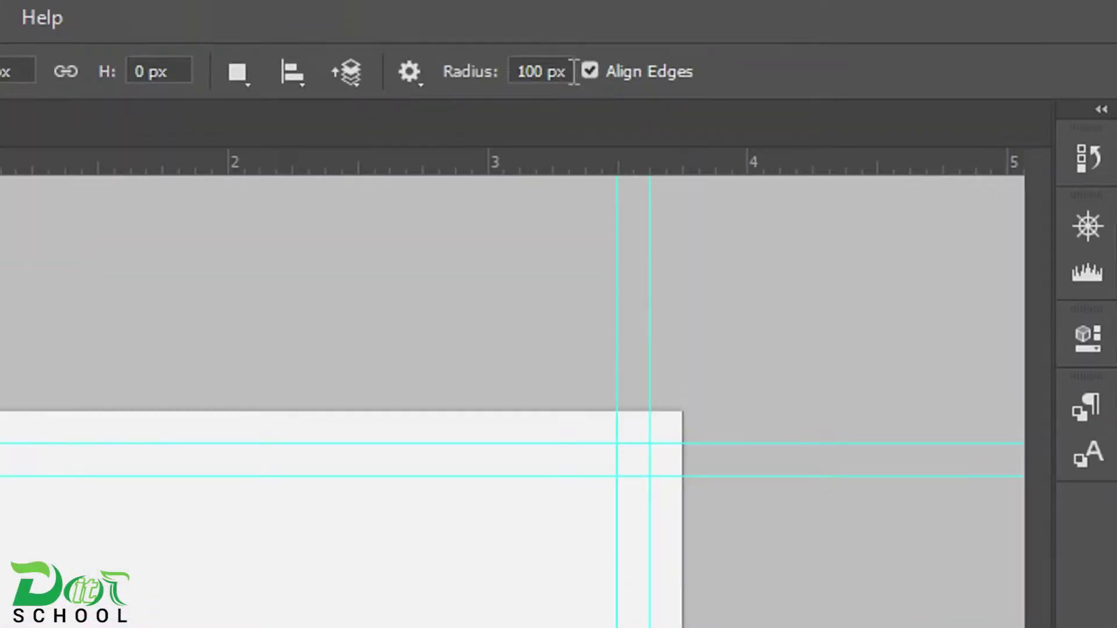
pyautogui.click(632, 34)
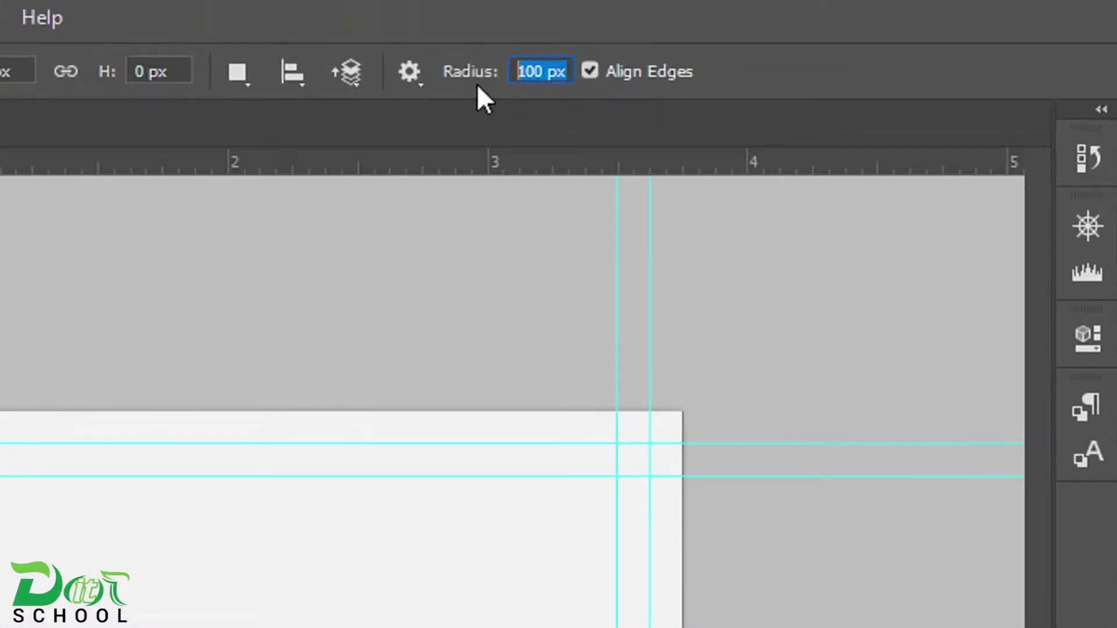
pyautogui.write('25')
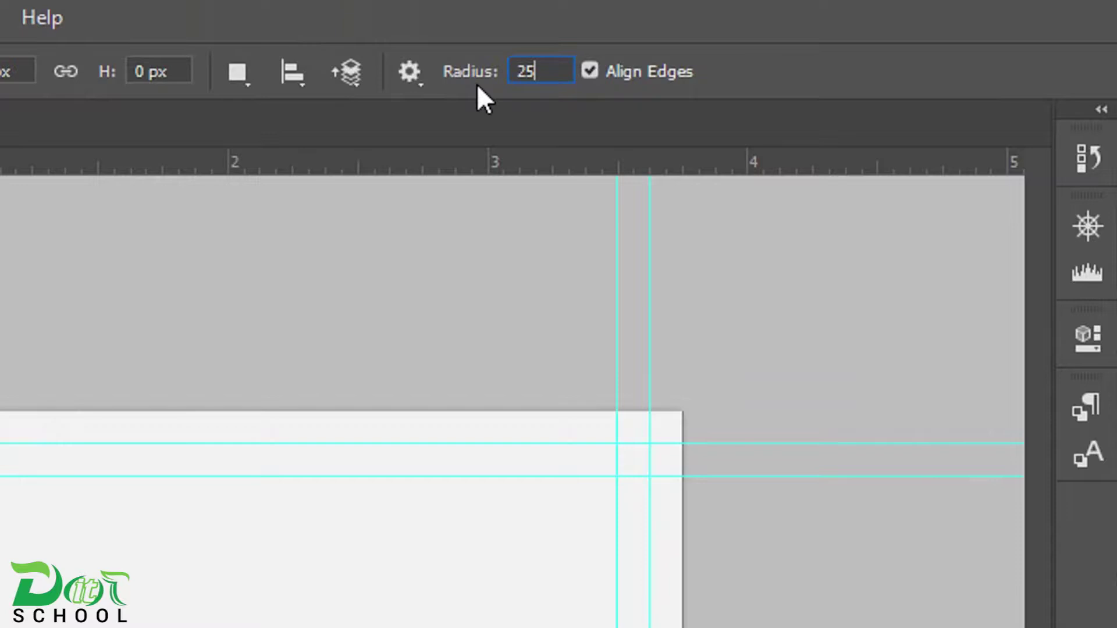
pyautogui.press('Return')
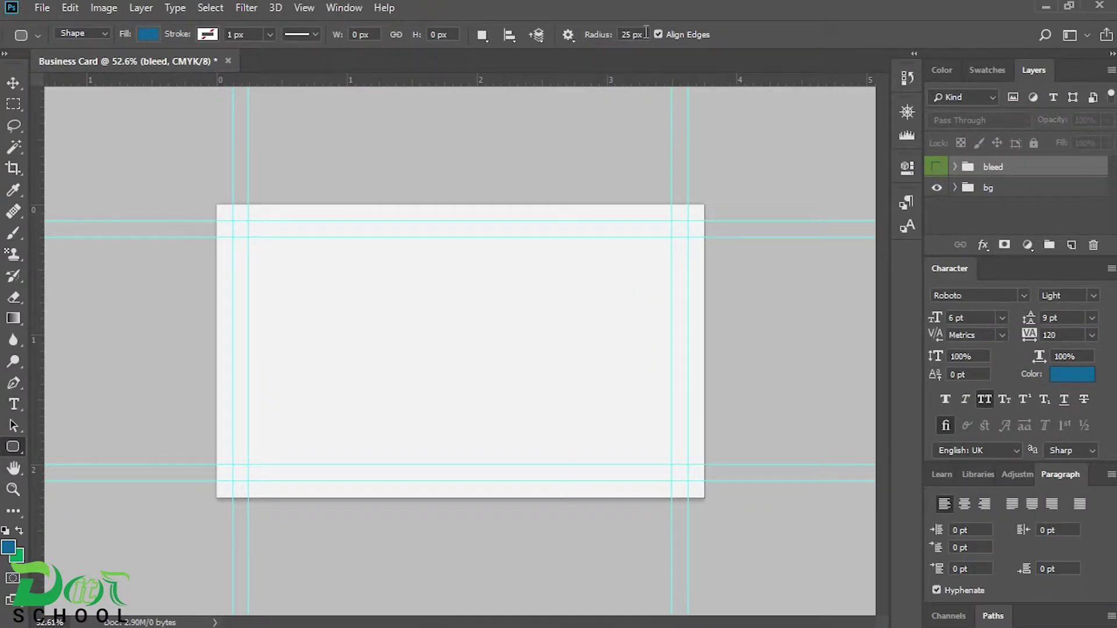
pyautogui.click(644, 35)
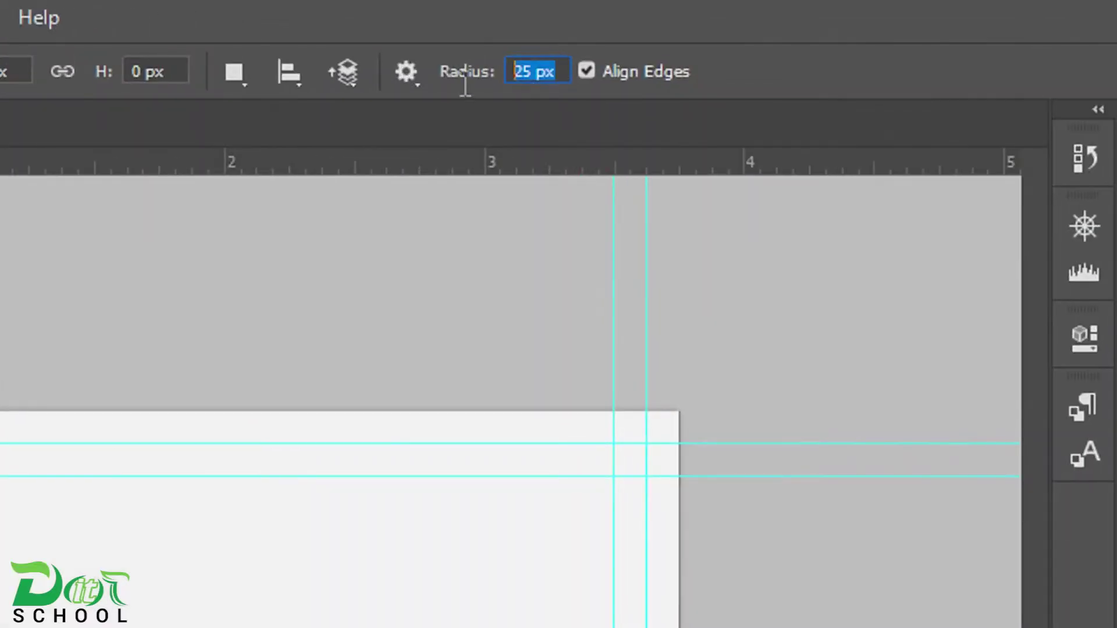
pyautogui.write('30')
pyautogui.press('Return')
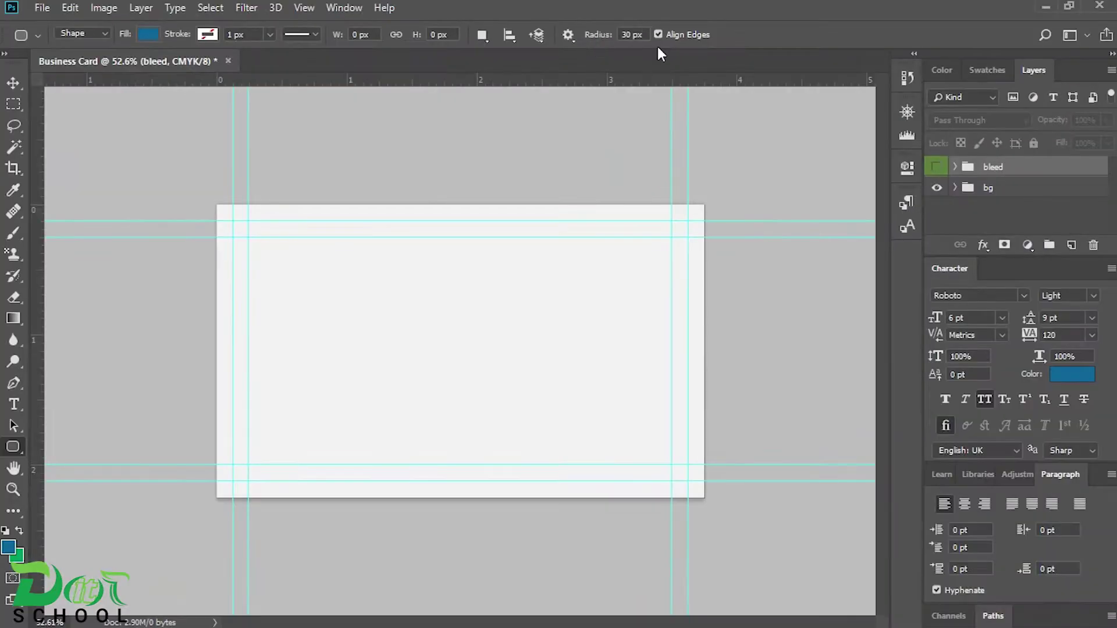
pyautogui.hotkey('ctrl', '0')
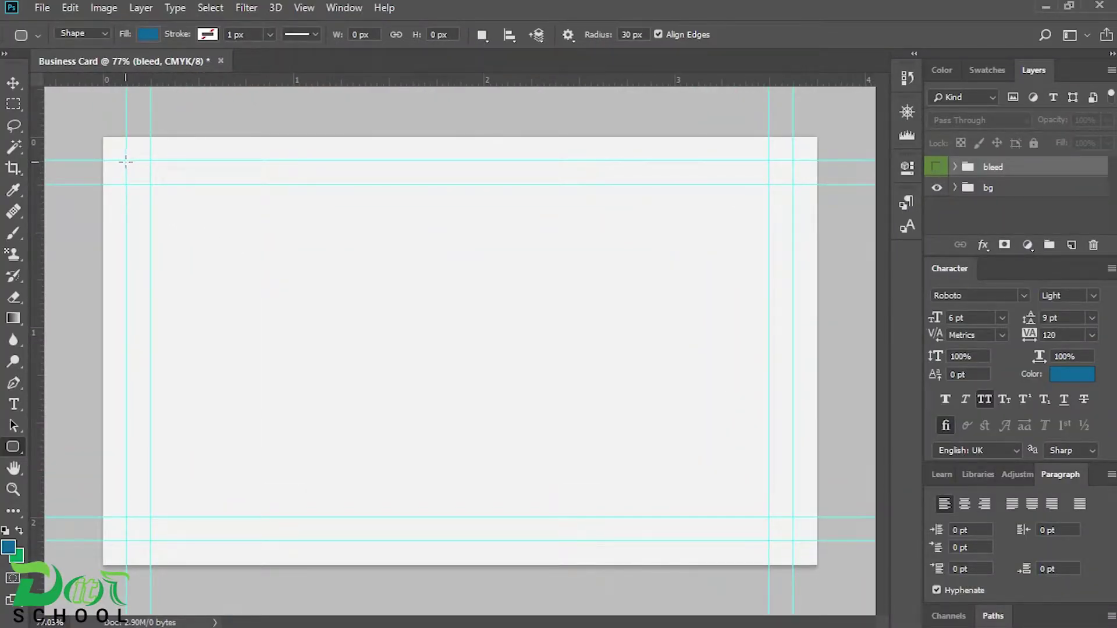
pyautogui.moveTo(126, 162)
pyautogui.mouseDown()
pyautogui.moveTo(737, 476)
pyautogui.moveTo(792, 538)
pyautogui.mouseUp()
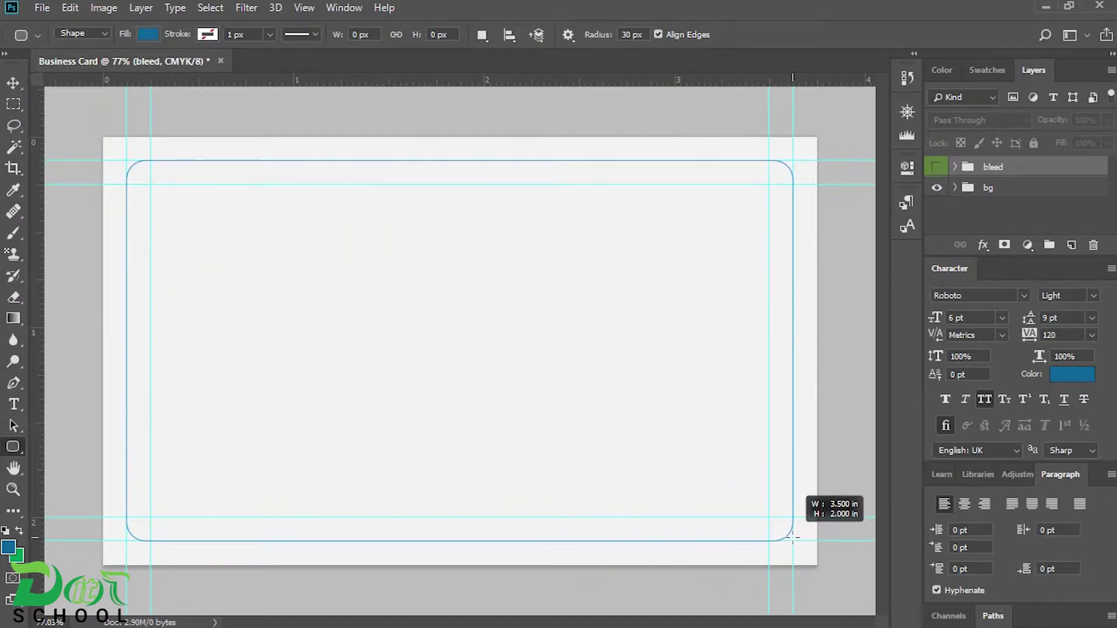
# - Finish the 1050 × 600 px rounded rectangle at the bottom-right safe guide with no fill
pyautogui.moveTo(793, 538); pyautogui.dragTo(793, 537)
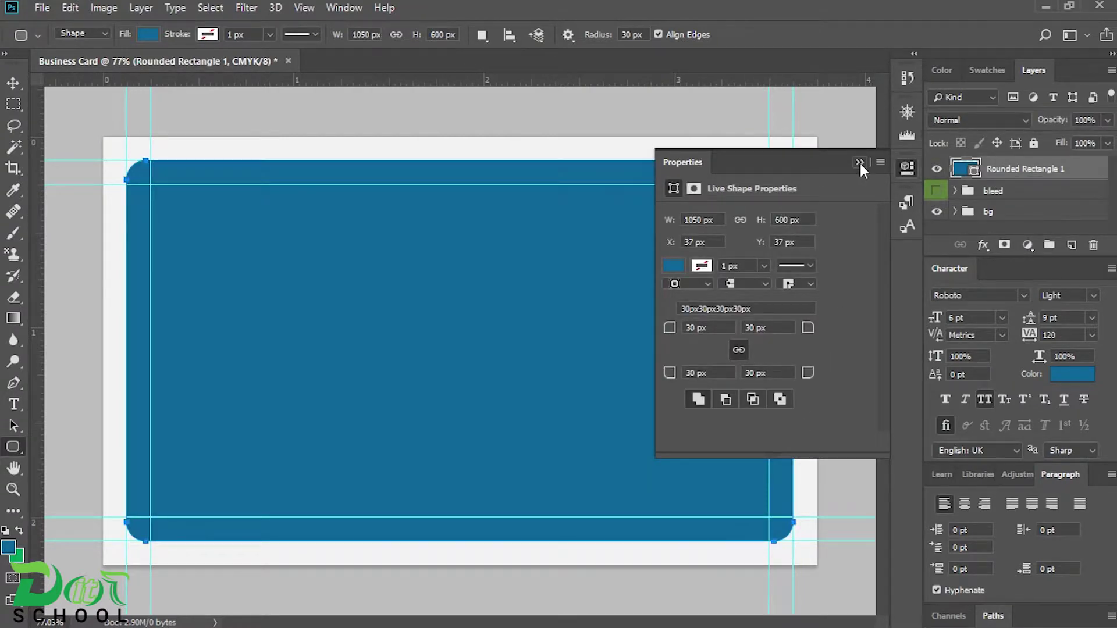
pyautogui.click(148, 34)
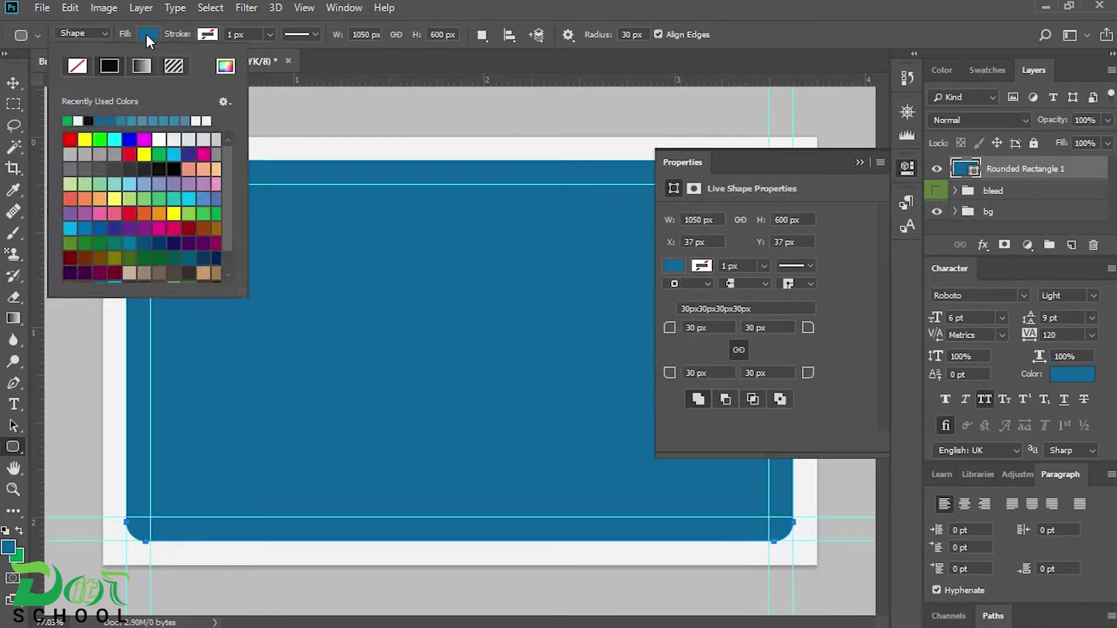
pyautogui.click(76, 67)
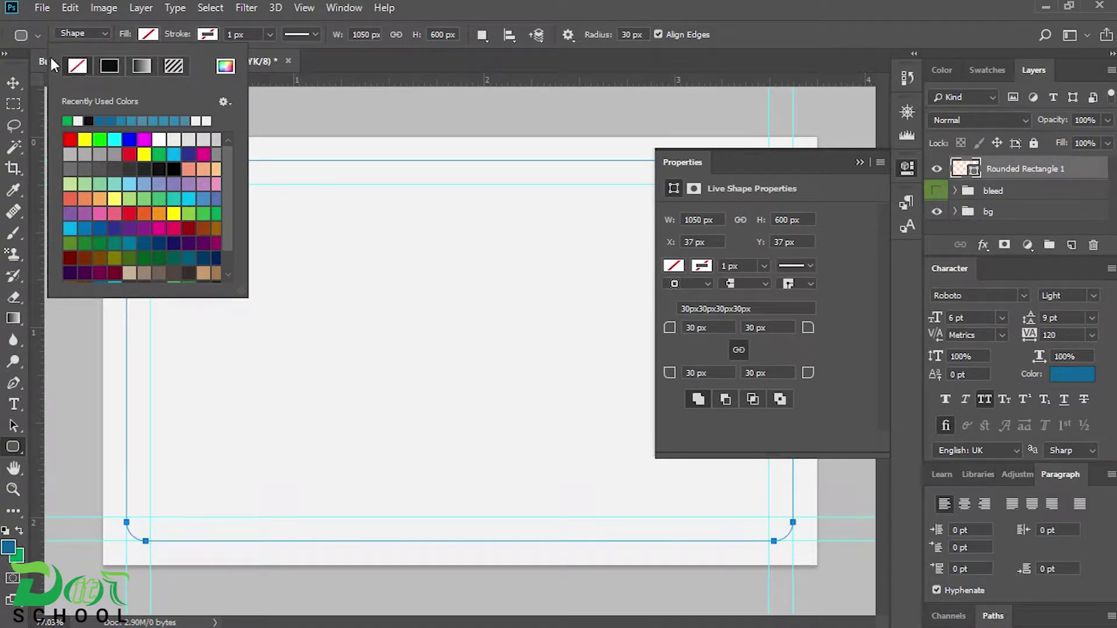
pyautogui.click(11, 81)
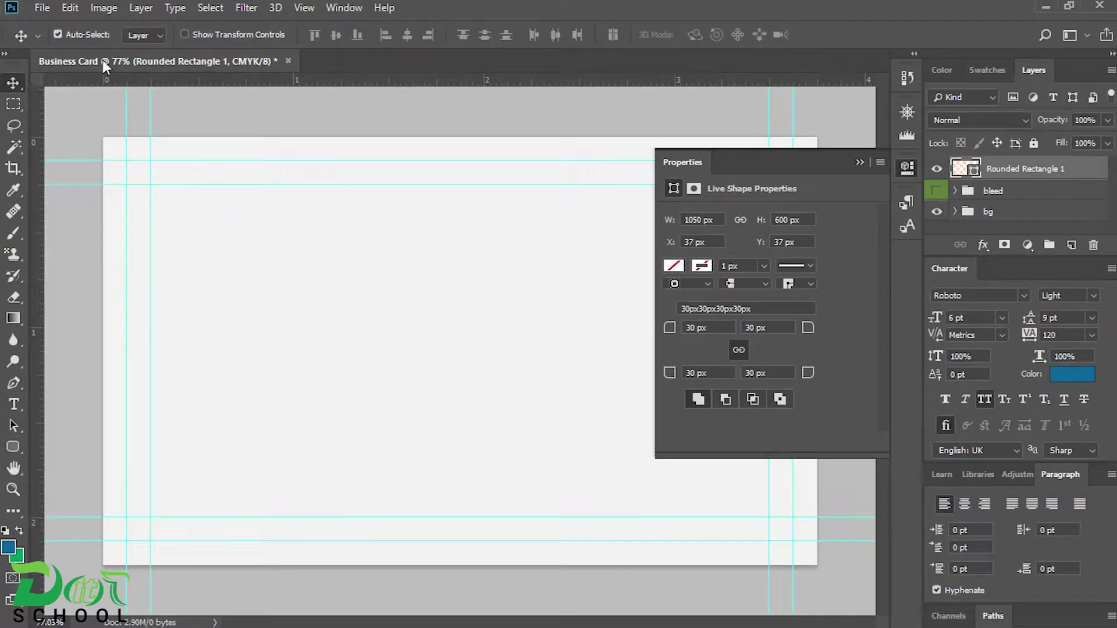
pyautogui.click(860, 161)
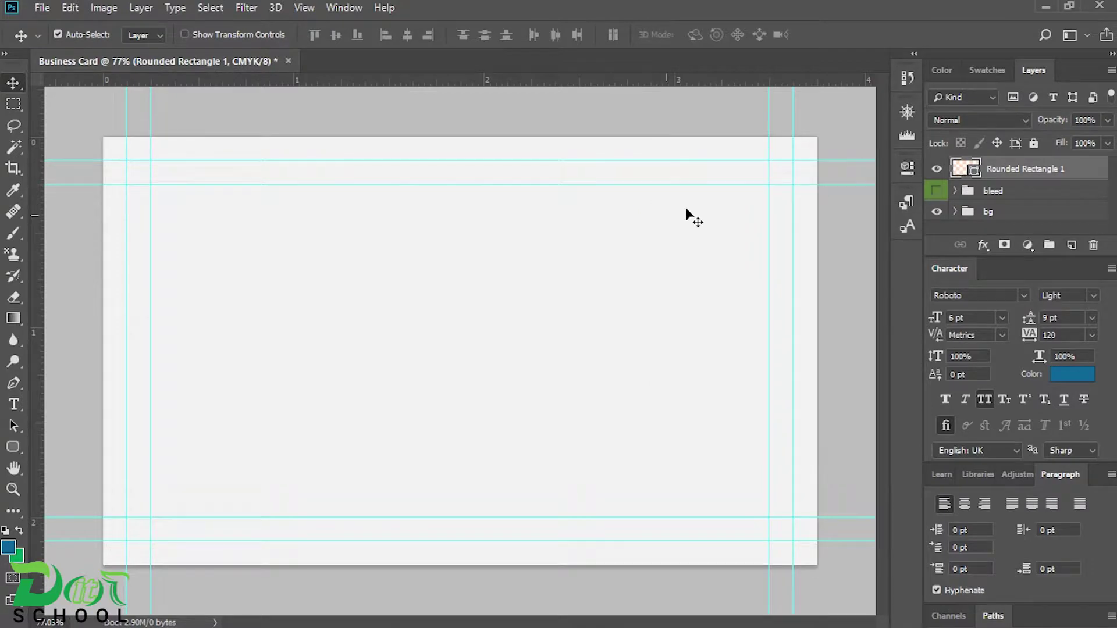
# - Give the rounded rectangle a thin teal outline from a recent swatch, then hide the guides
pyautogui.click(13, 446)
pyautogui.click(207, 37)
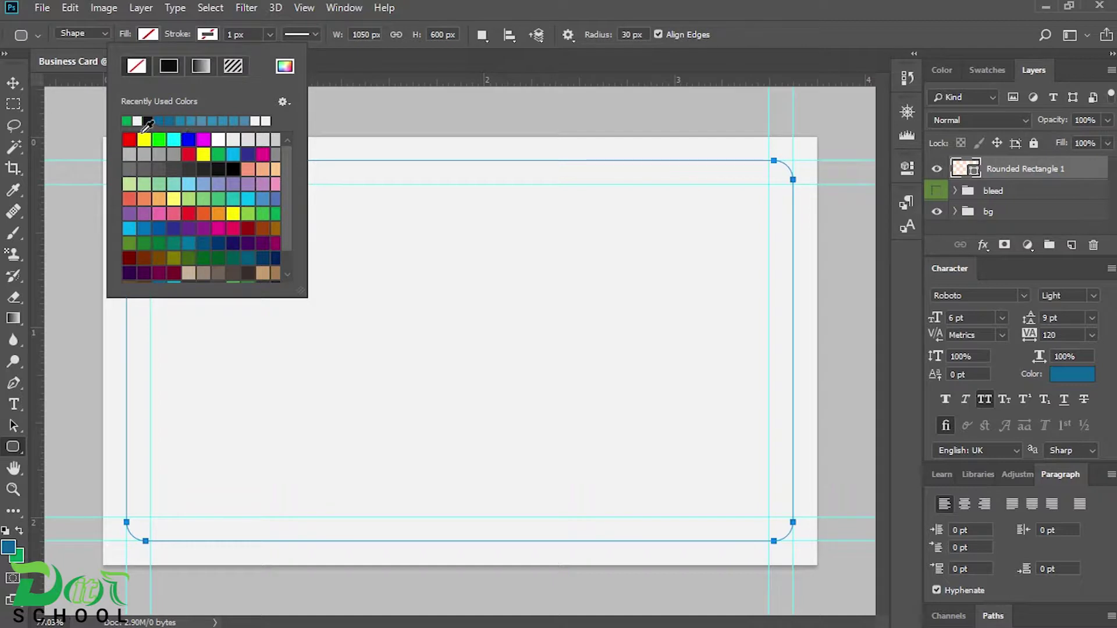
pyautogui.click(127, 121)
pyautogui.click(21, 86)
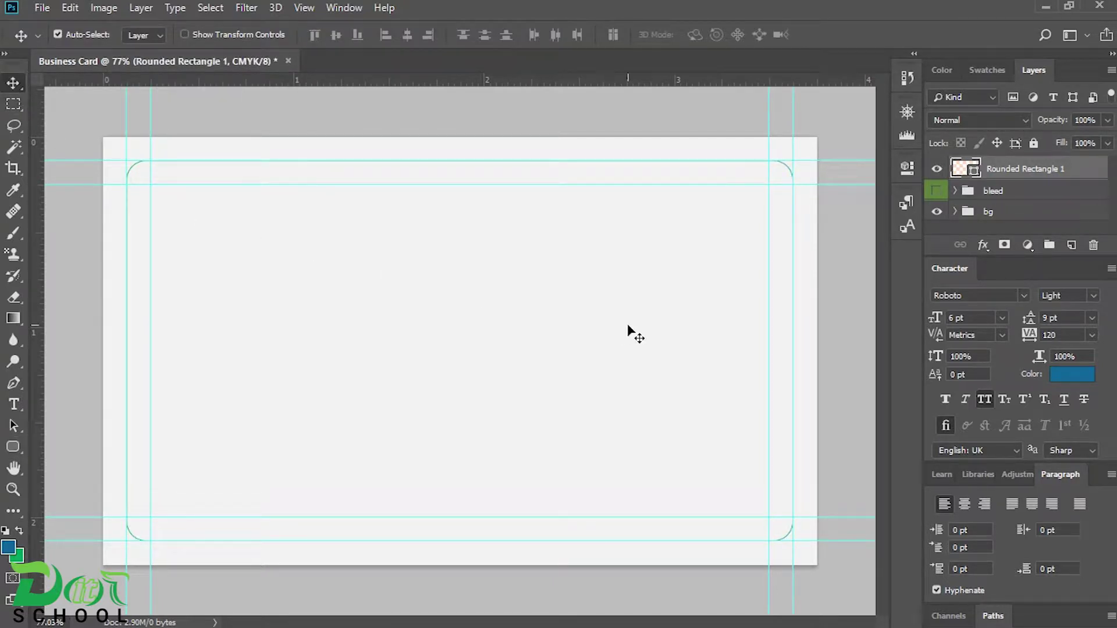
pyautogui.hotkey('ctrl', ';')
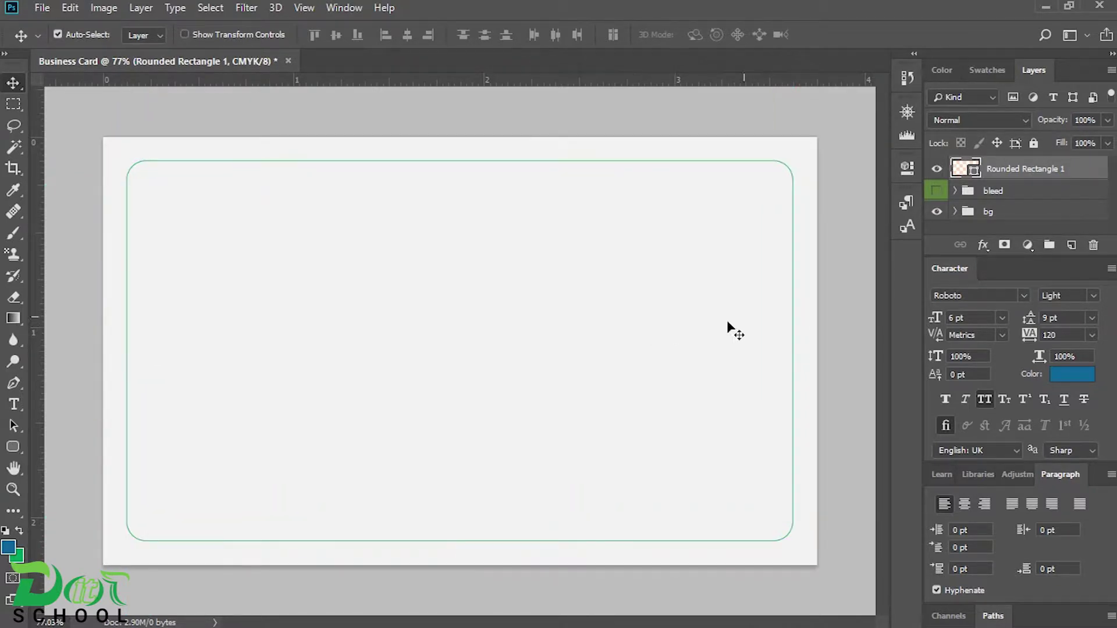
# - Check the rectangle's distances to the card edges and move Rounded Rectangle 1 into the bleed group
pyautogui.press('ctrl')
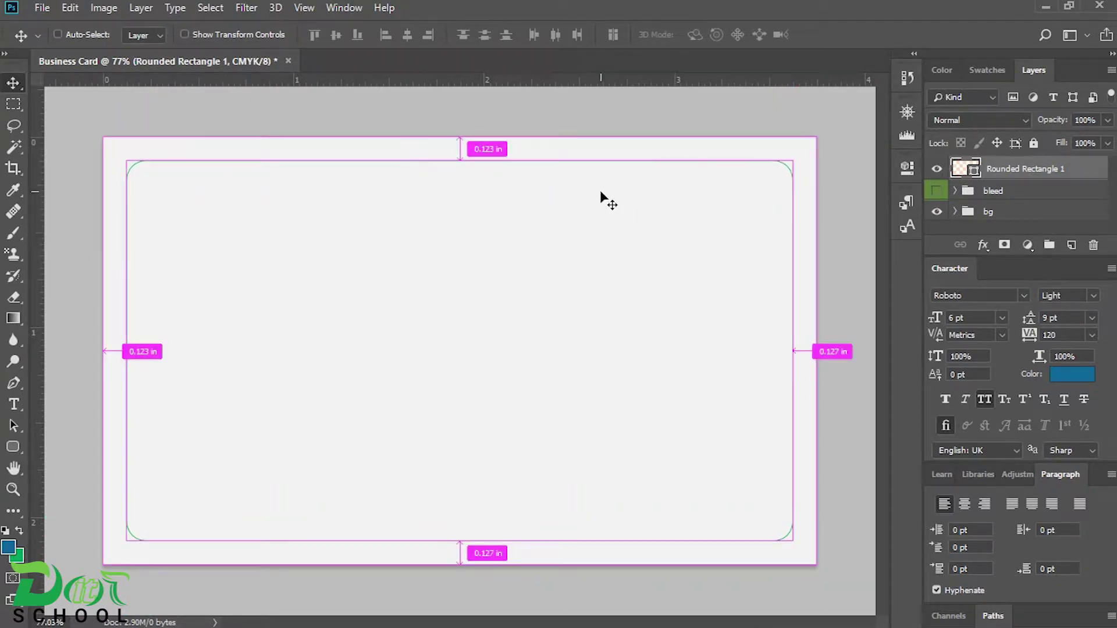
pyautogui.hotkey('ctrl', ';')
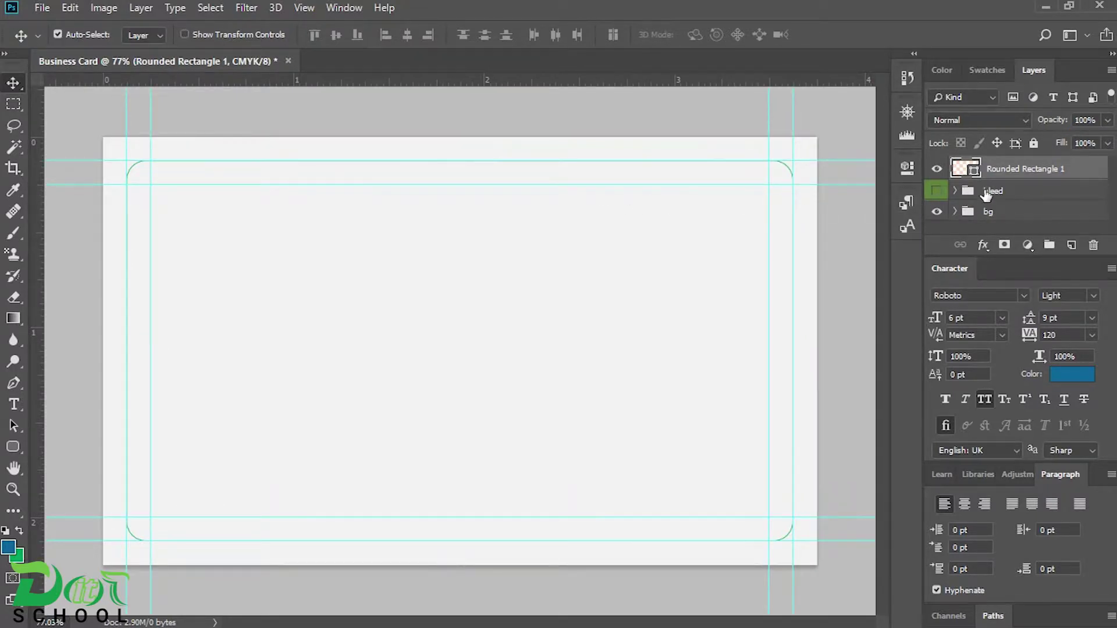
pyautogui.moveTo(999, 175); pyautogui.dragTo(1004, 197)
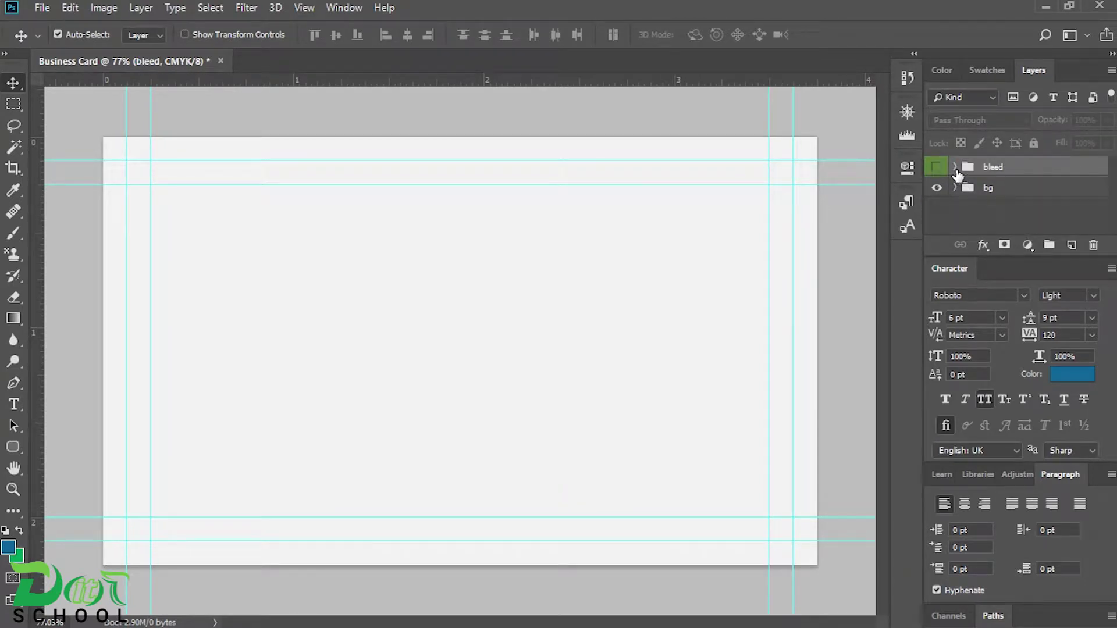
# - Toggle the green bleed frame to compare, leave it hidden, and bring up the shape tools
pyautogui.click(938, 168)
pyautogui.click(942, 169)
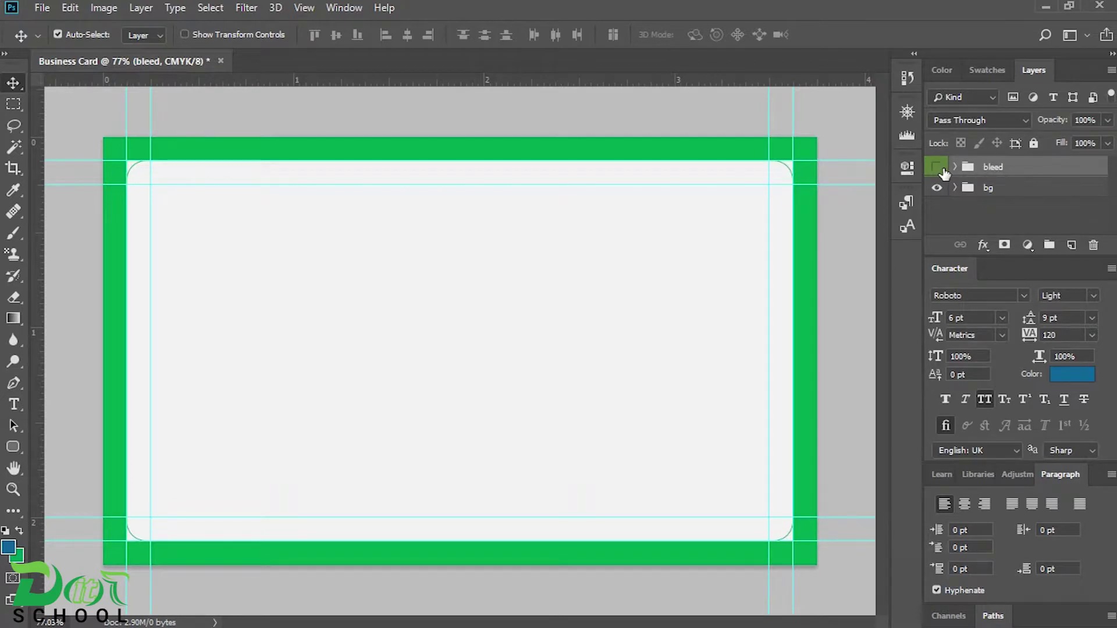
pyautogui.click(942, 168)
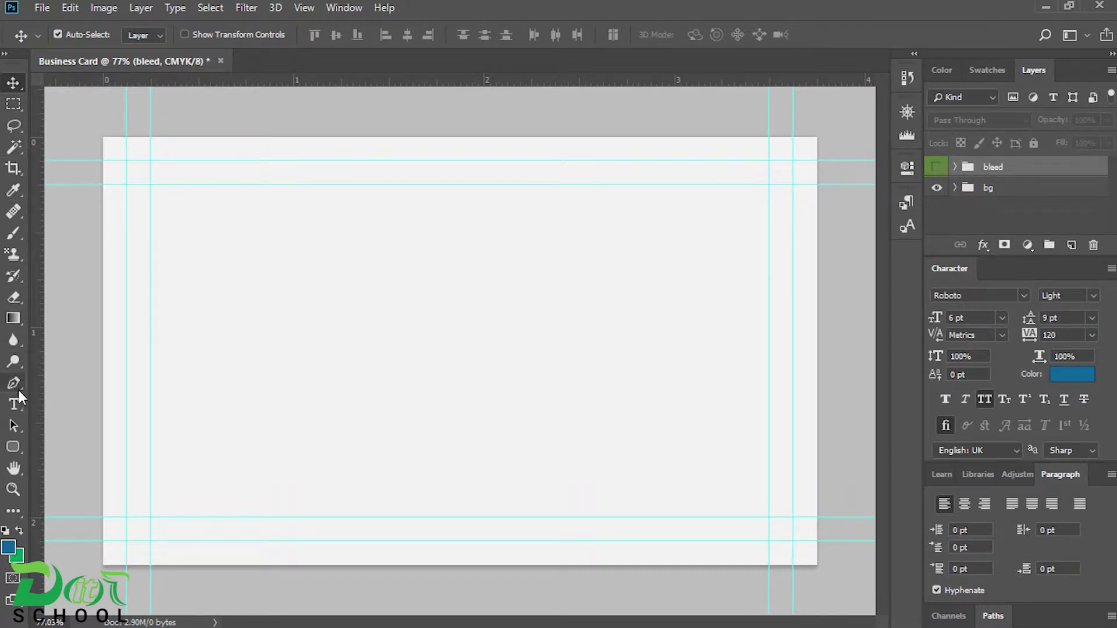
pyautogui.click(14, 448)
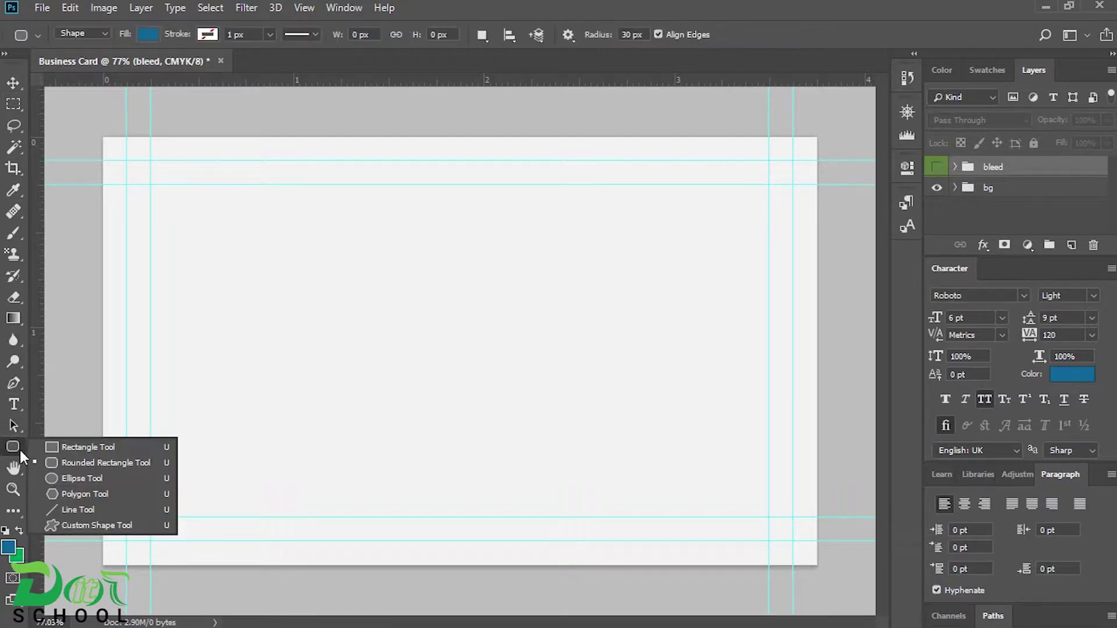
# - Draw a blue 205 × 158 px rectangle flush with the card's left edge, nudged slightly upward
pyautogui.click(51, 447)
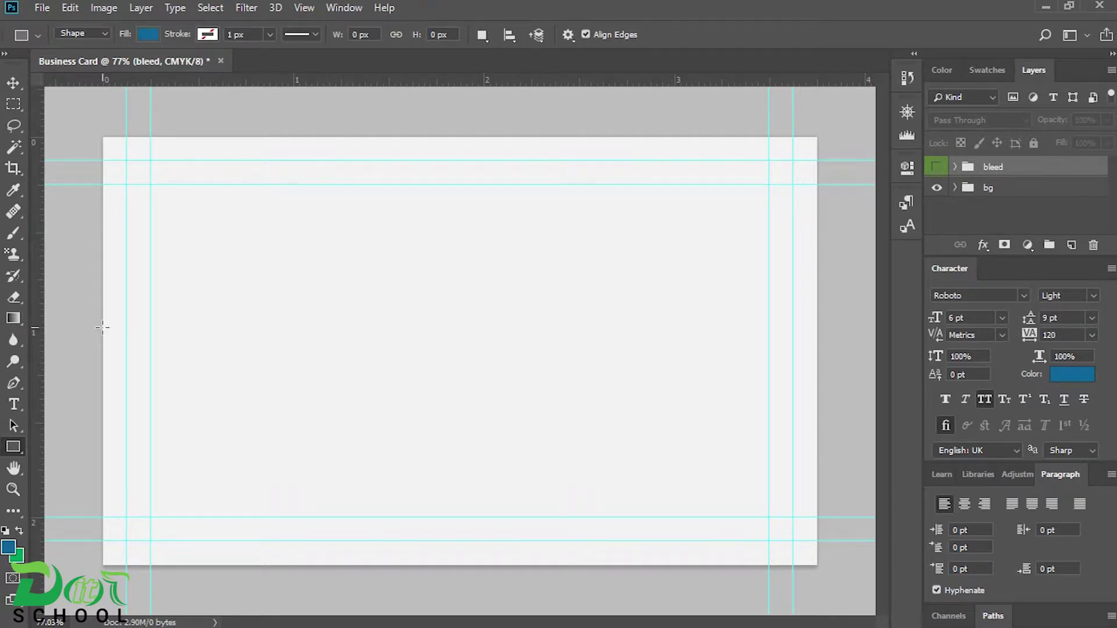
pyautogui.moveTo(103, 328); pyautogui.dragTo(231, 420)
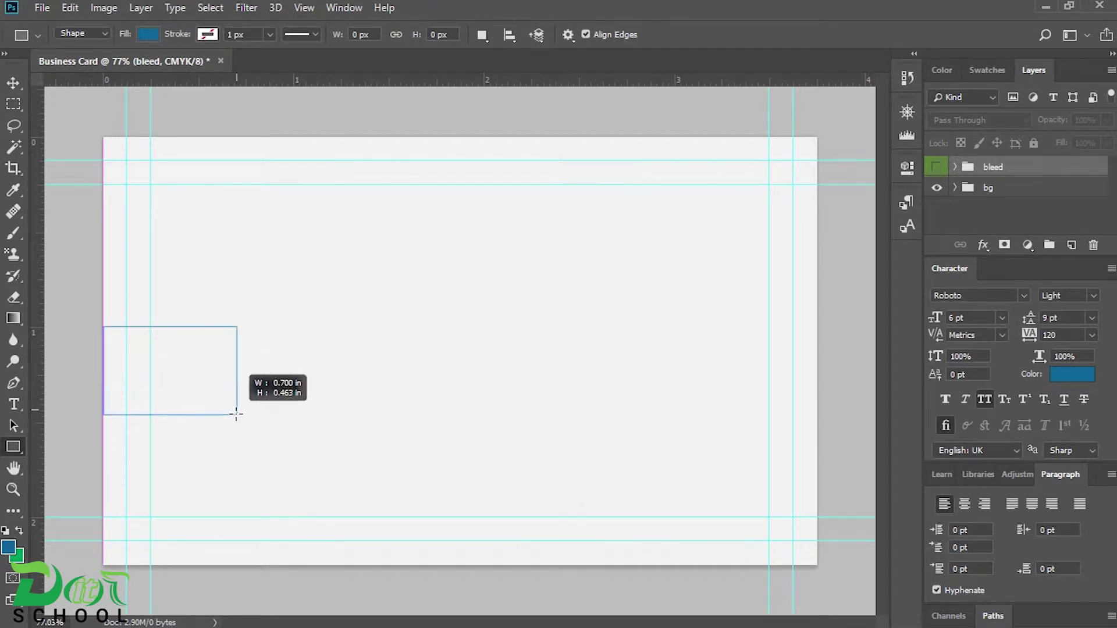
pyautogui.moveTo(231, 419); pyautogui.dragTo(233, 426)
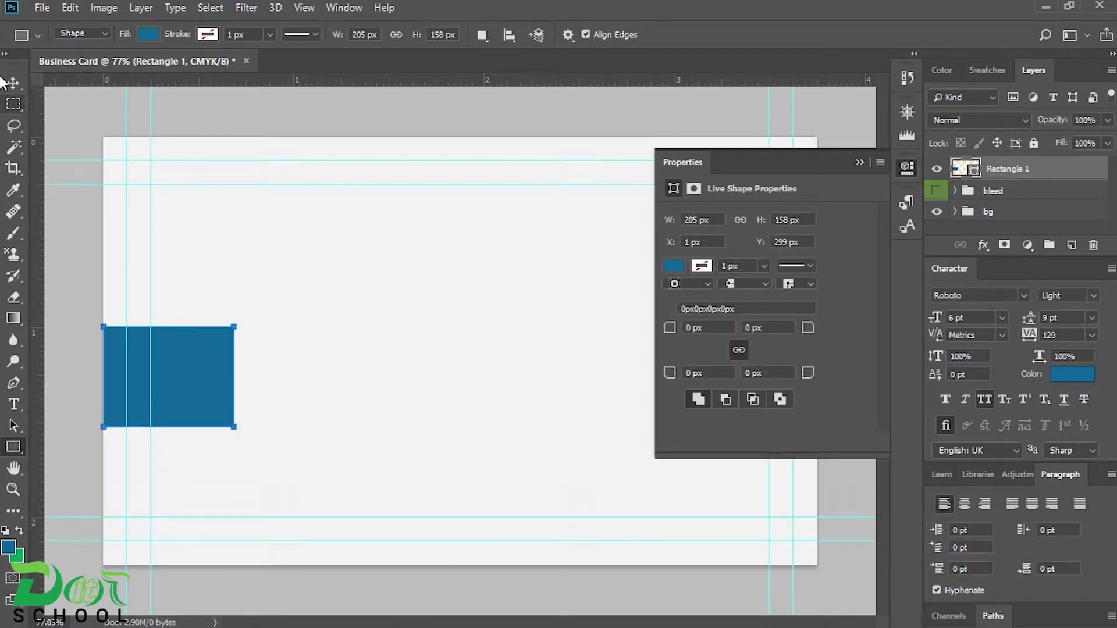
pyautogui.press('v')
pyautogui.moveTo(185, 340); pyautogui.dragTo(185, 326)
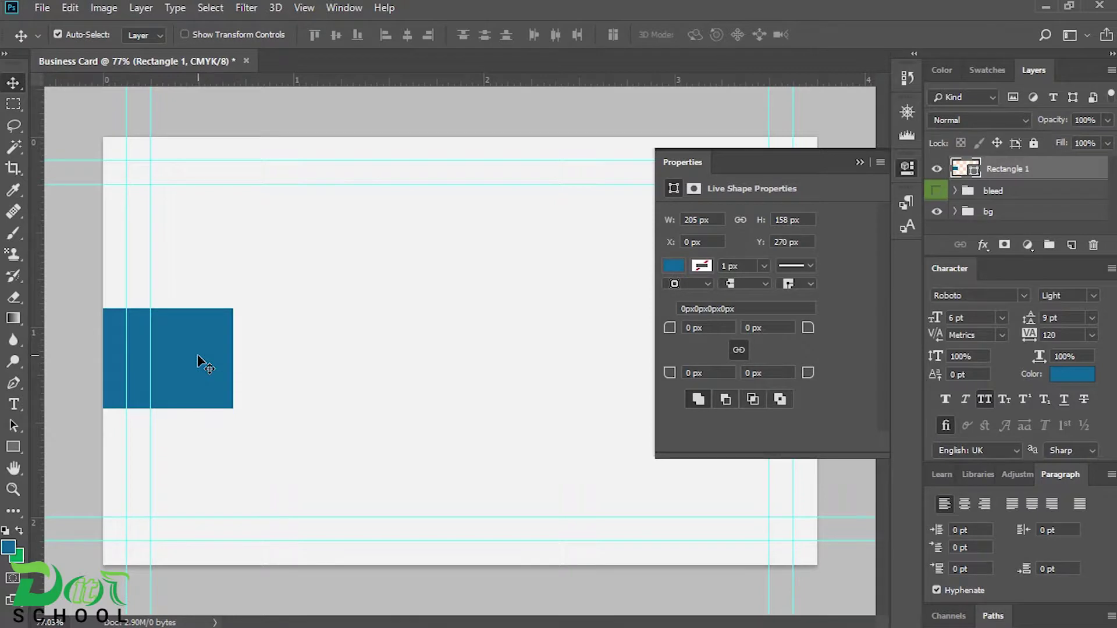
# - Add two 130 px-wide copies of the blue rectangle side by side to its right
pyautogui.moveTo(197, 356); pyautogui.dragTo(327, 362)
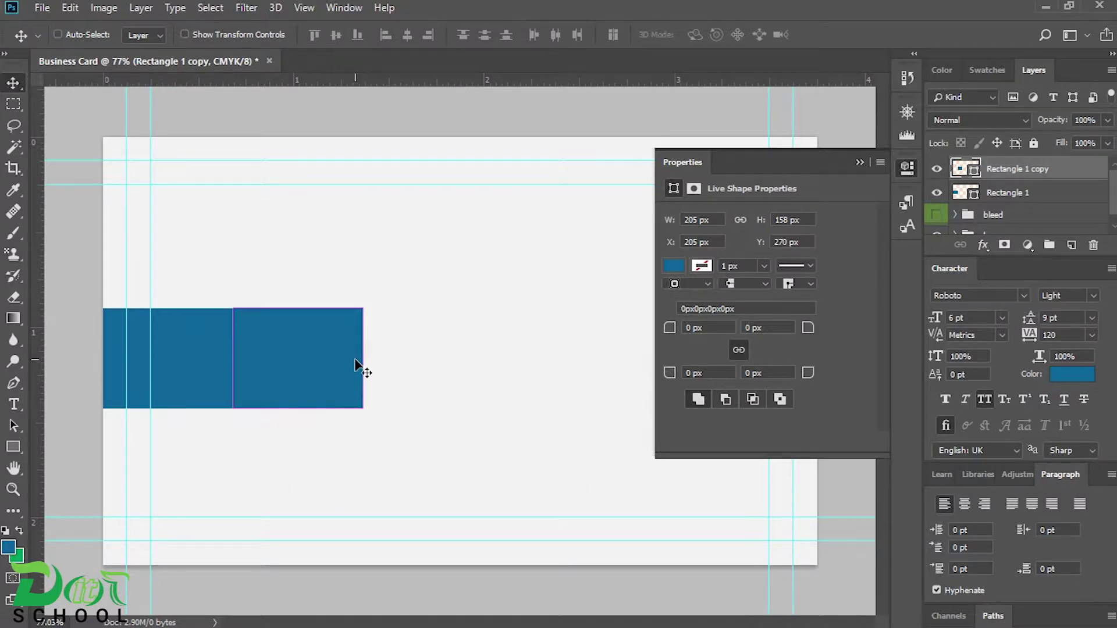
pyautogui.hotkey('ctrl', 't')
pyautogui.moveTo(363, 358)
pyautogui.mouseDown()
pyautogui.moveTo(211, 359)
pyautogui.moveTo(233, 359)
pyautogui.mouseUp()
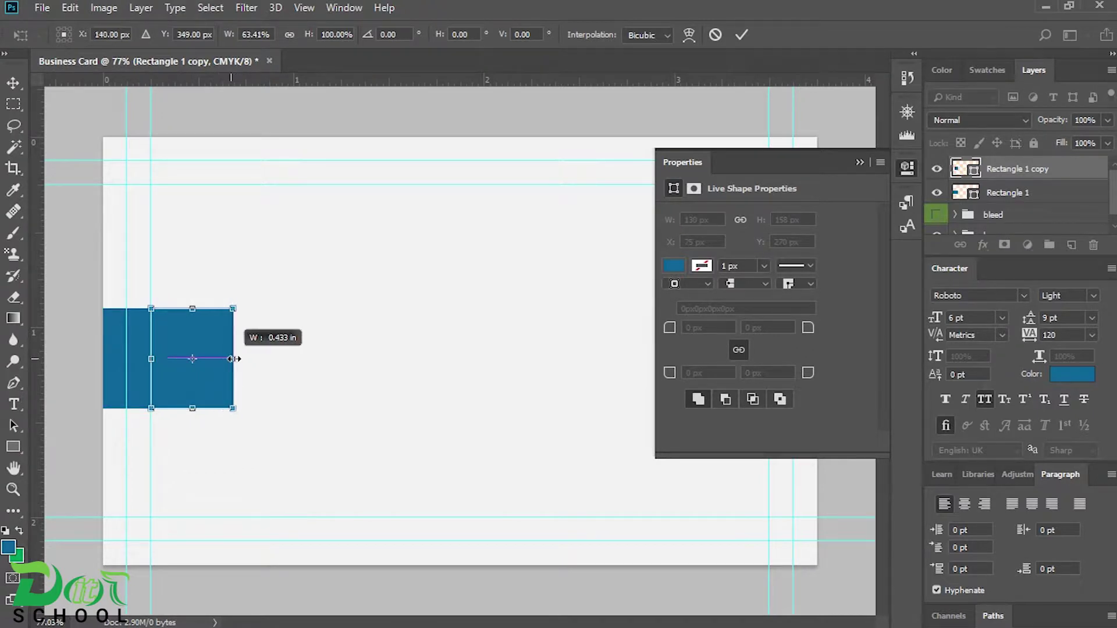
pyautogui.click(13, 82)
pyautogui.click(495, 247)
pyautogui.moveTo(215, 353); pyautogui.dragTo(300, 353)
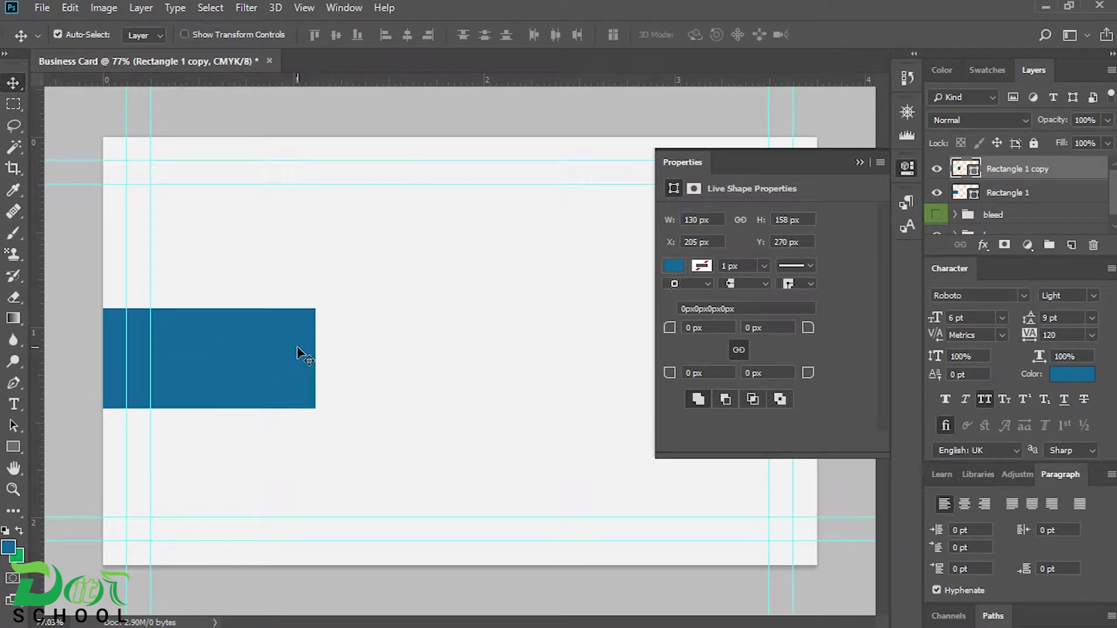
pyautogui.moveTo(280, 344); pyautogui.dragTo(359, 346)
pyautogui.click(189, 336)
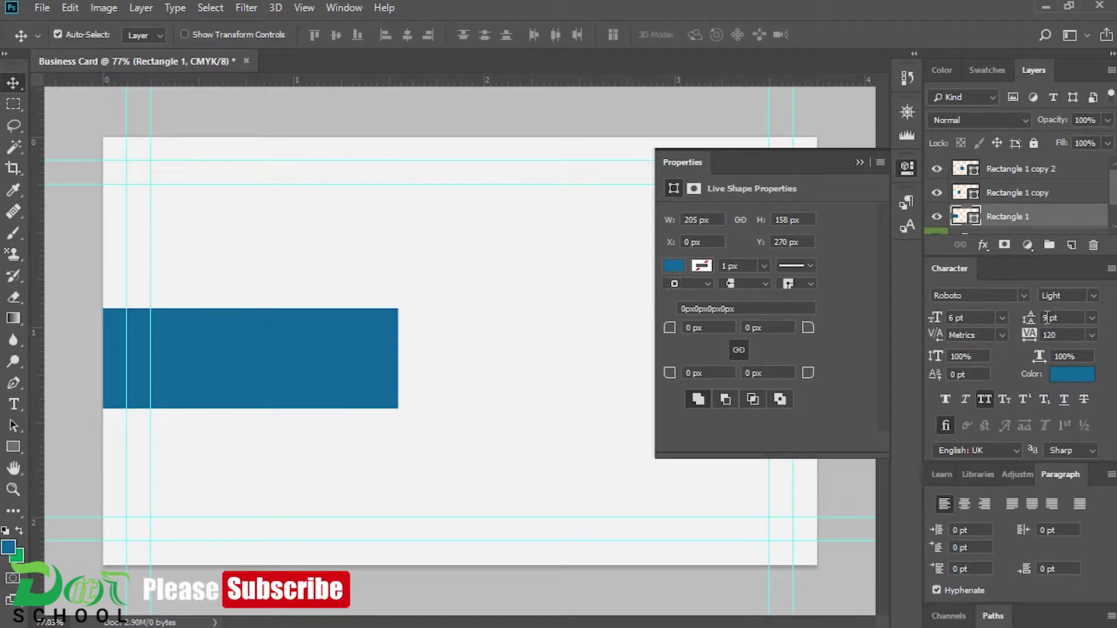
# - Pick a blue swatch as foreground and apply it as the first rectangle's fill
pyautogui.click(989, 70)
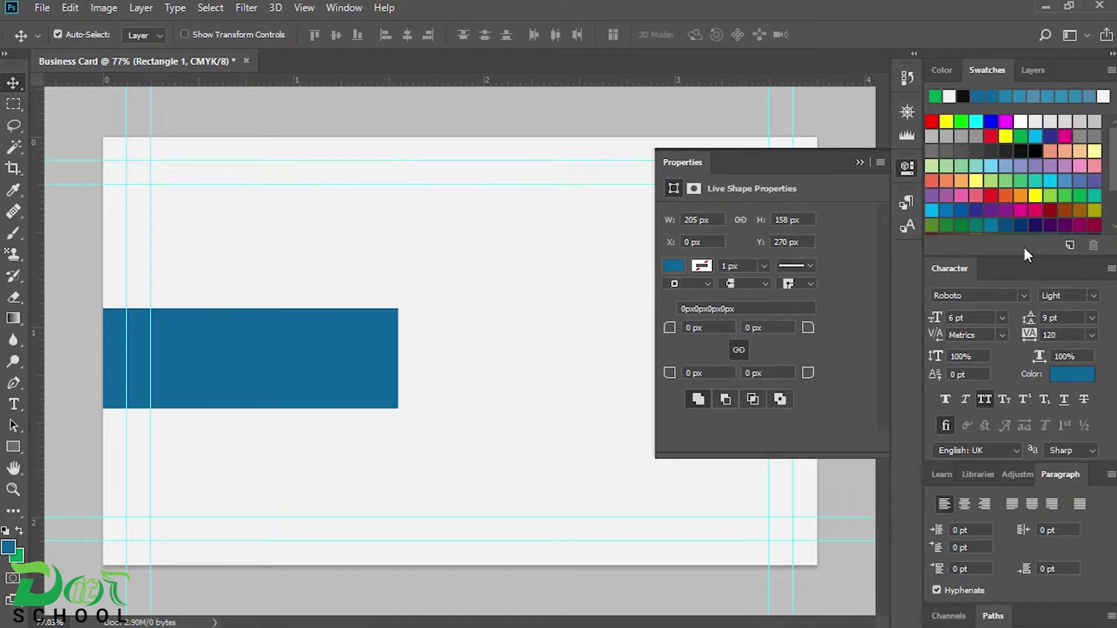
pyautogui.scroll(-2, 1113, 224)
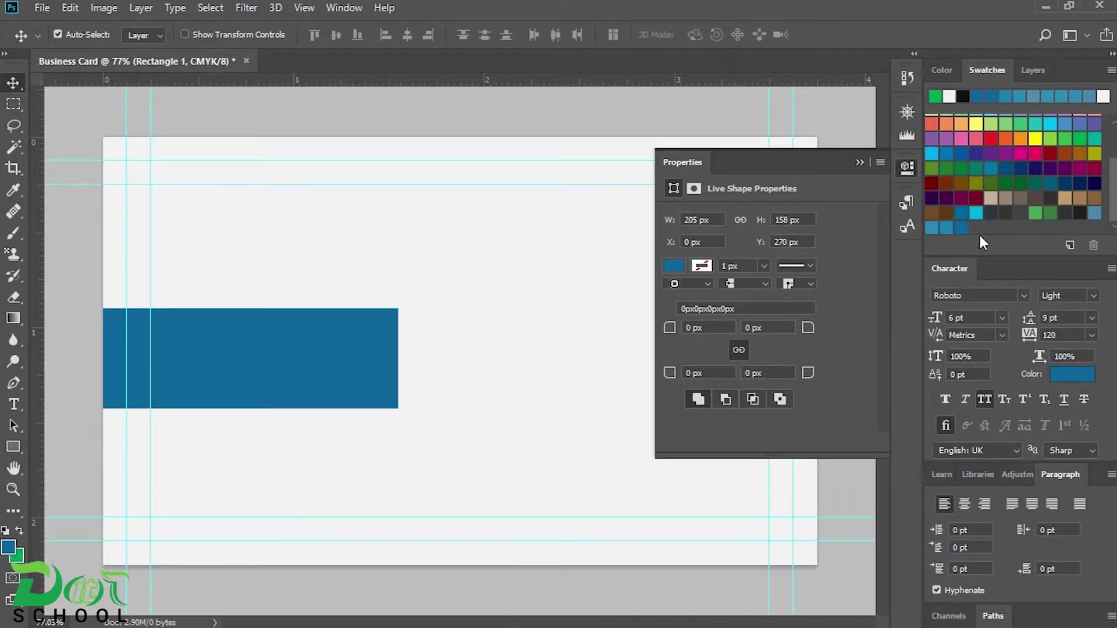
pyautogui.click(962, 228)
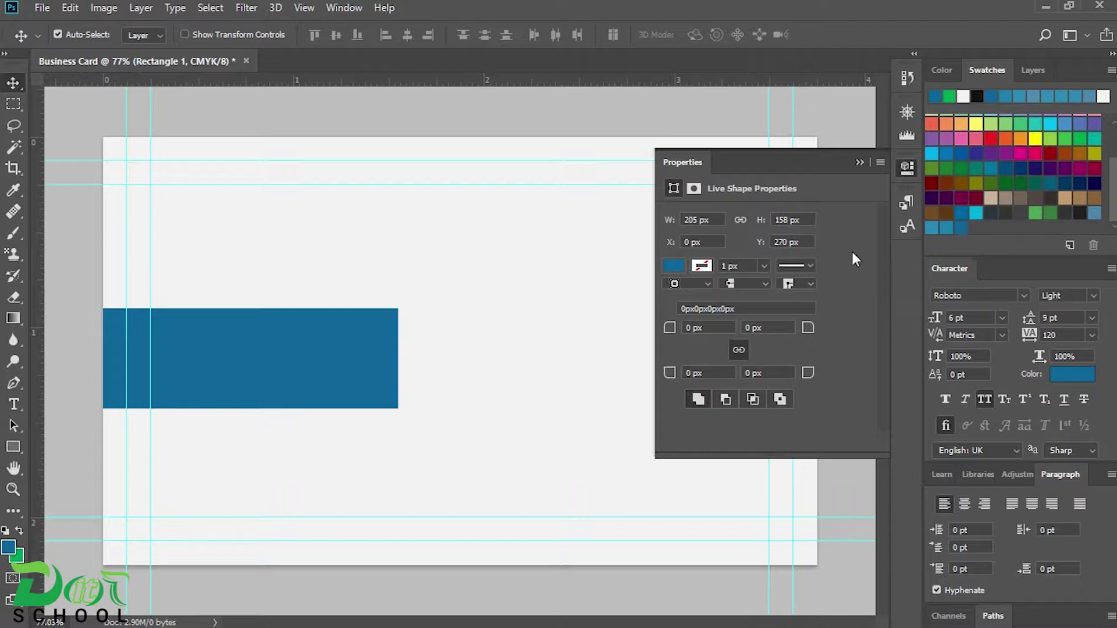
pyautogui.click(8, 547)
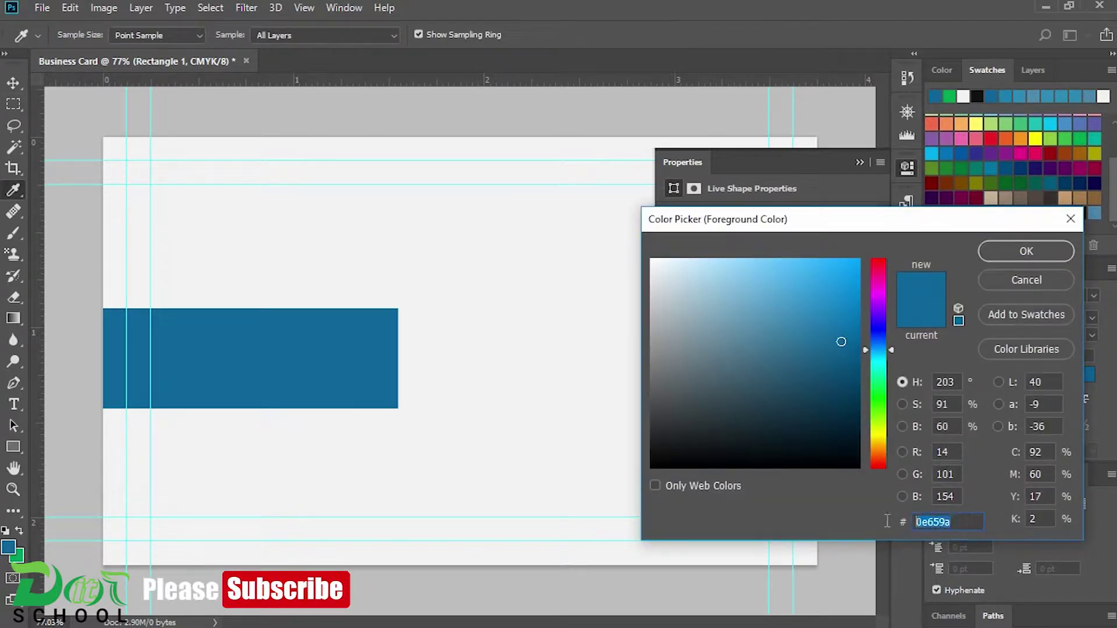
pyautogui.click(1050, 255)
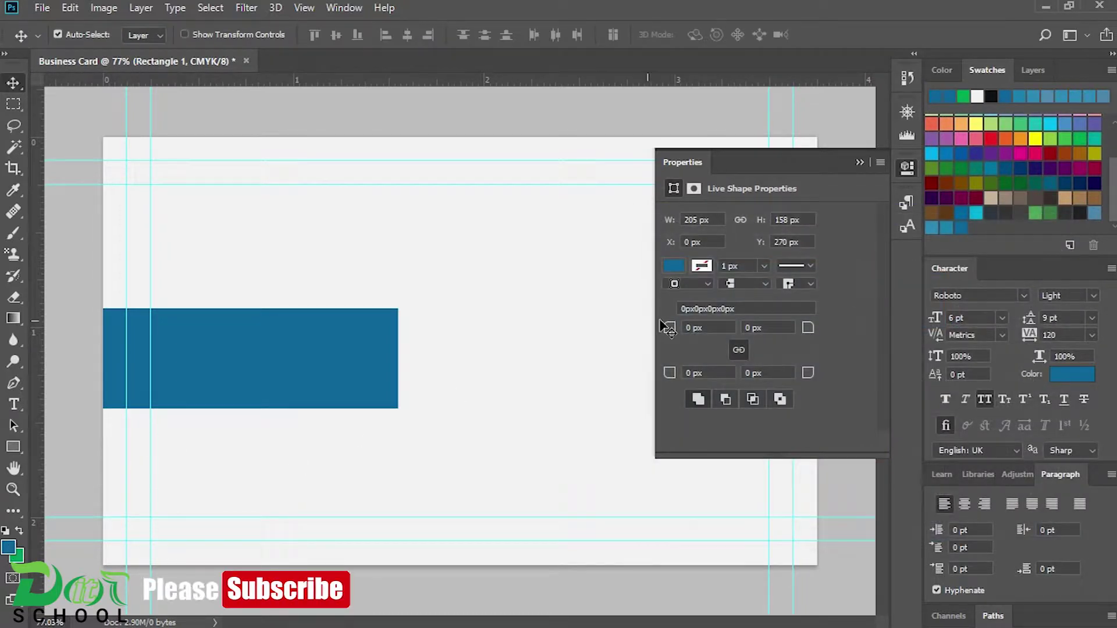
pyautogui.click(14, 447)
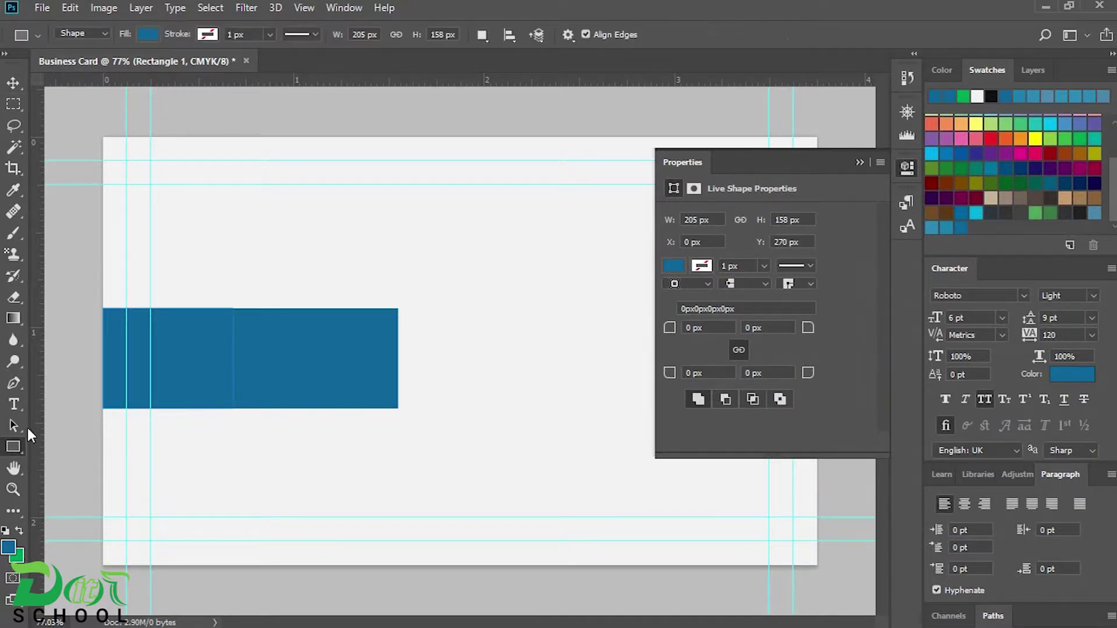
pyautogui.click(147, 34)
pyautogui.click(226, 68)
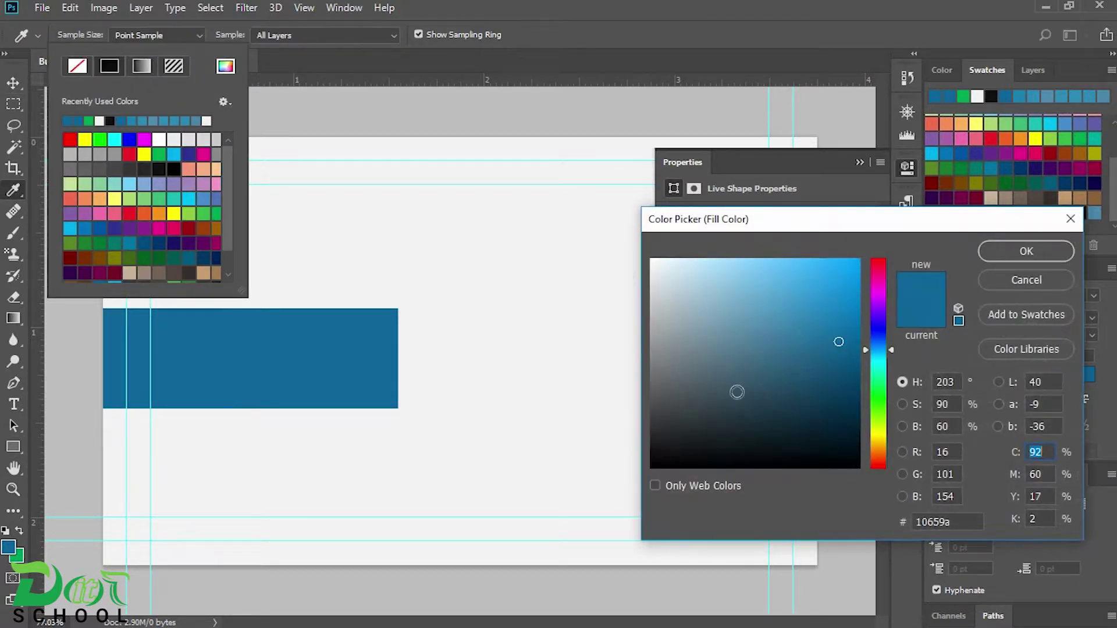
pyautogui.doubleClick(948, 522)
pyautogui.click(1026, 251)
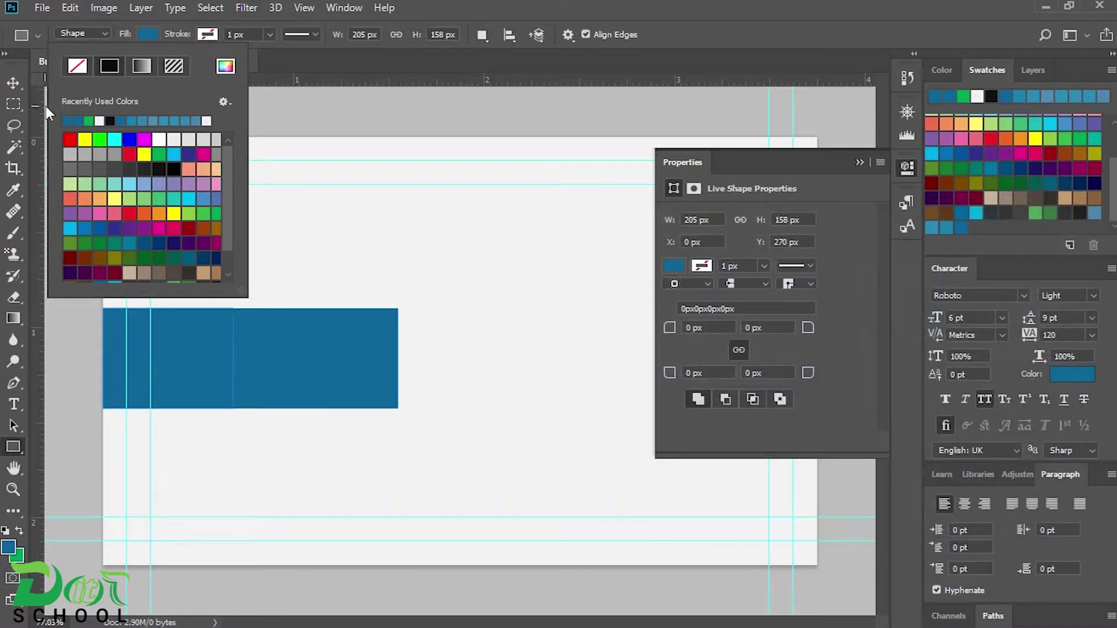
pyautogui.click(17, 86)
# - Give the middle blue rectangle the lighter fill colour 1b80ae
pyautogui.click(272, 348)
pyautogui.hotkey('ctrl', 'j')
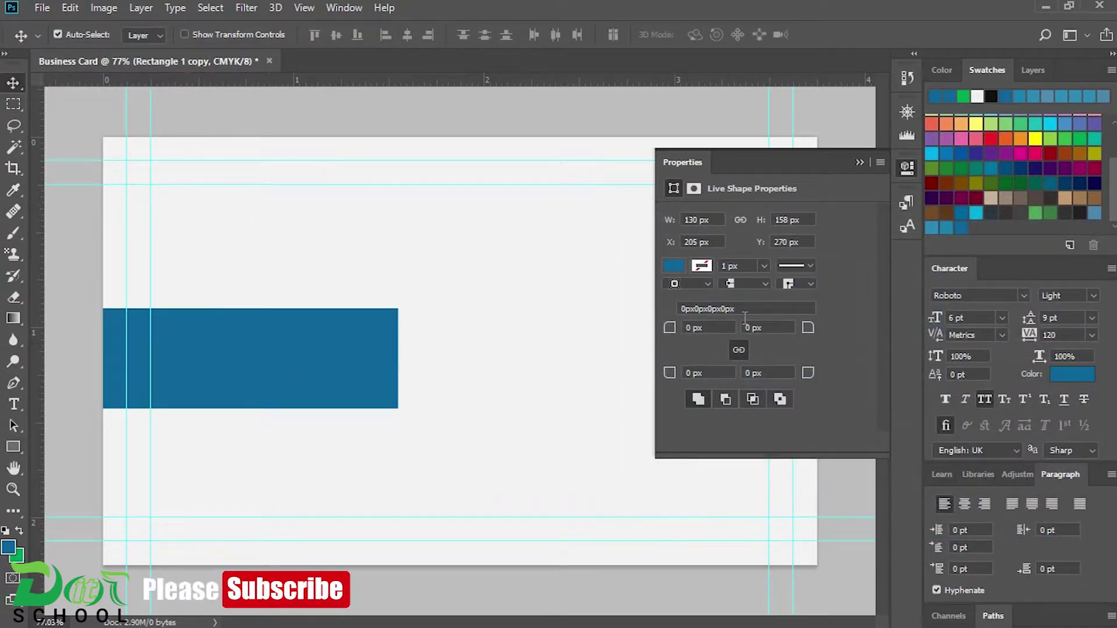
pyautogui.click(948, 225)
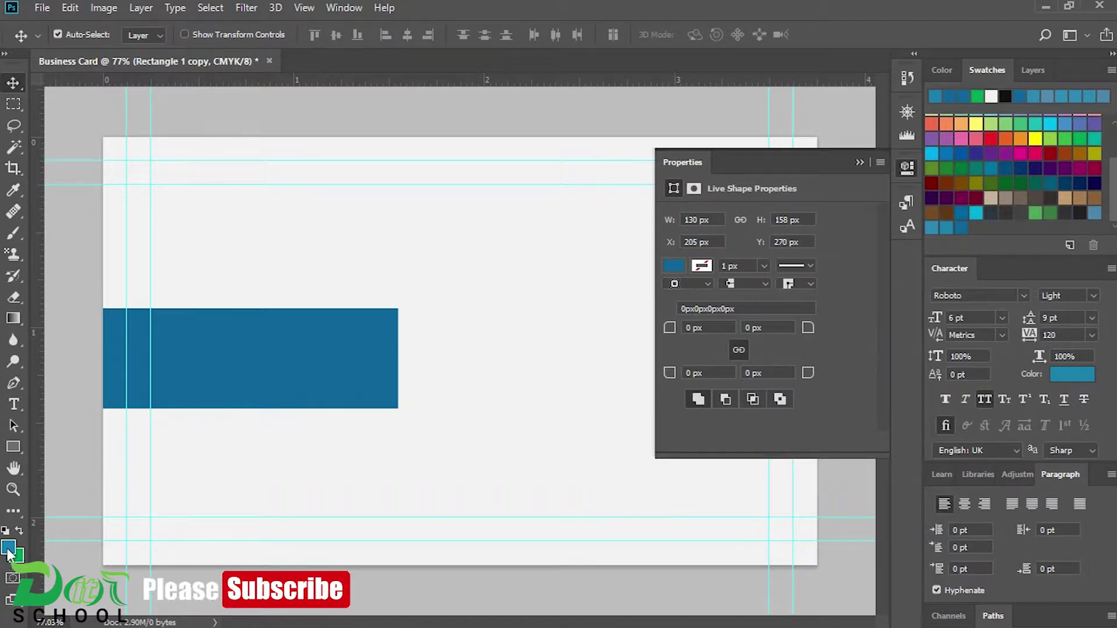
pyautogui.click(9, 546)
pyautogui.doubleClick(918, 522)
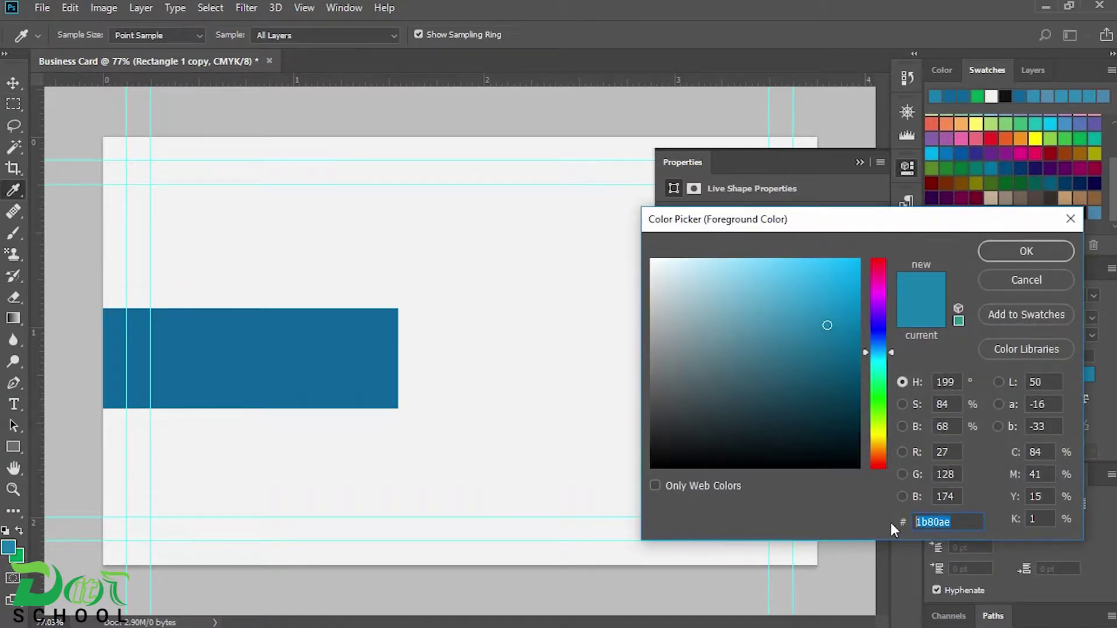
pyautogui.click(1039, 256)
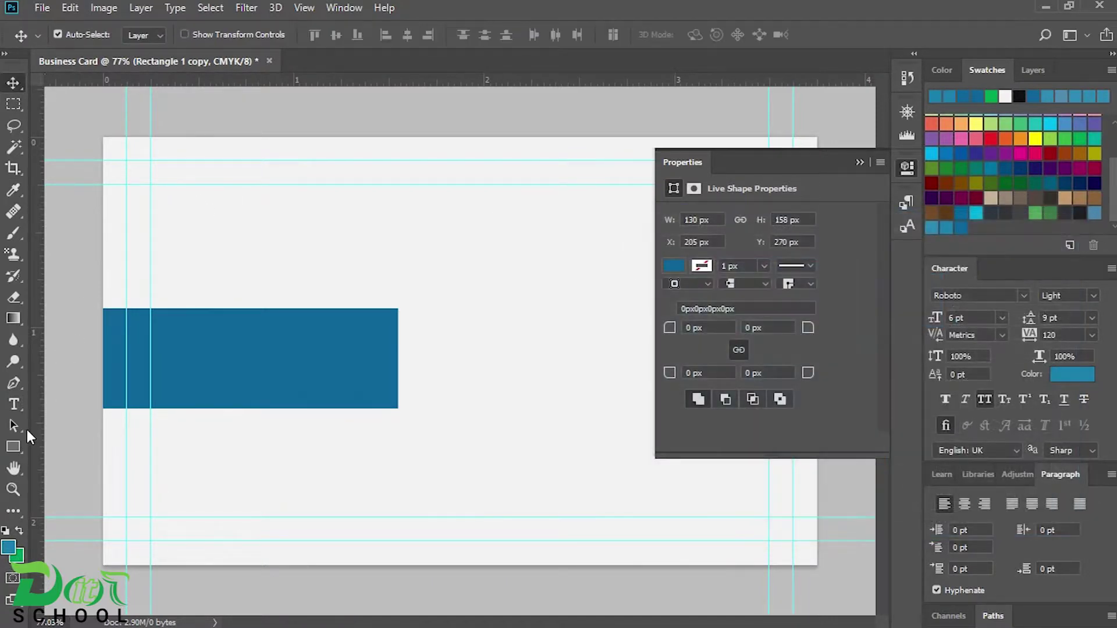
pyautogui.click(13, 447)
pyautogui.click(150, 35)
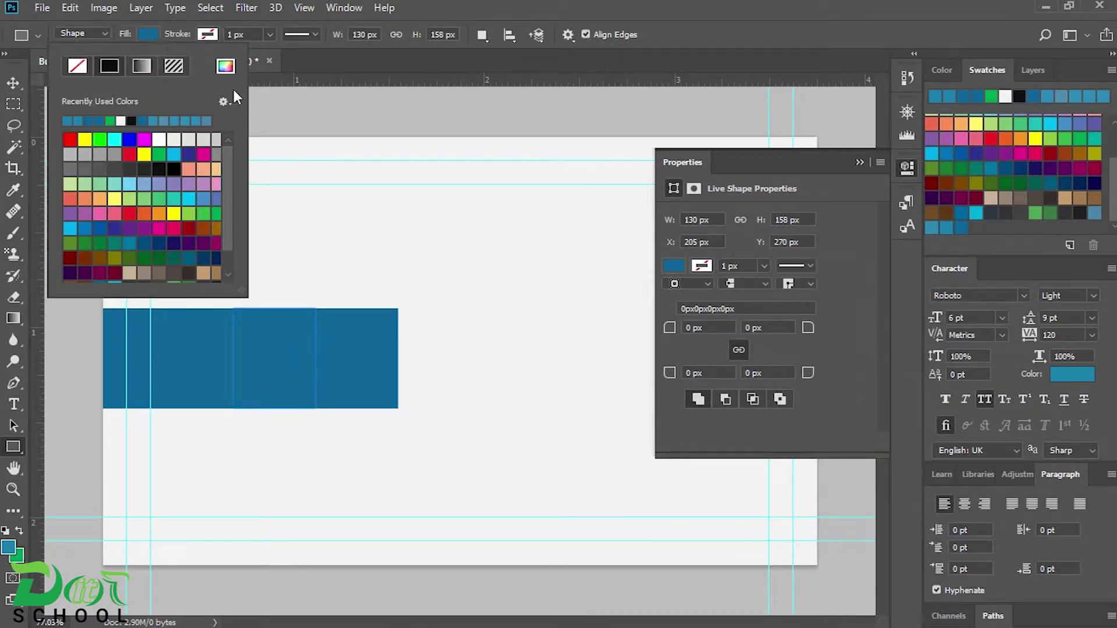
pyautogui.click(225, 66)
pyautogui.doubleClick(933, 522)
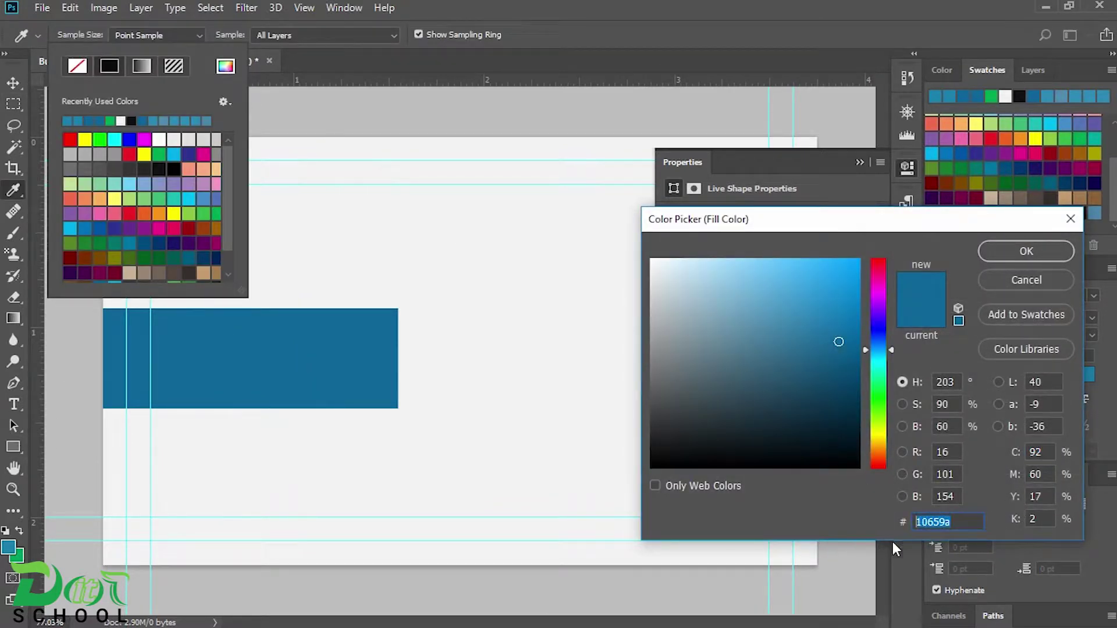
pyautogui.write('1b80ae')
pyautogui.click(1026, 250)
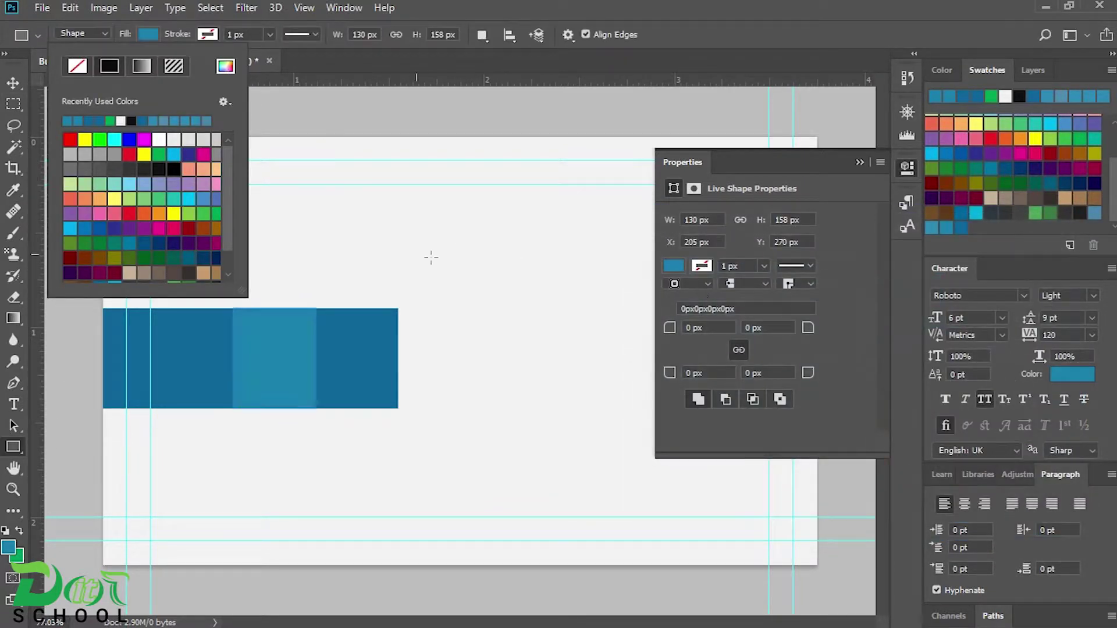
pyautogui.click(46, 85)
# - Select the rightmost blue square and set the foreground colour from a swatch
pyautogui.press('v')
pyautogui.click(378, 361)
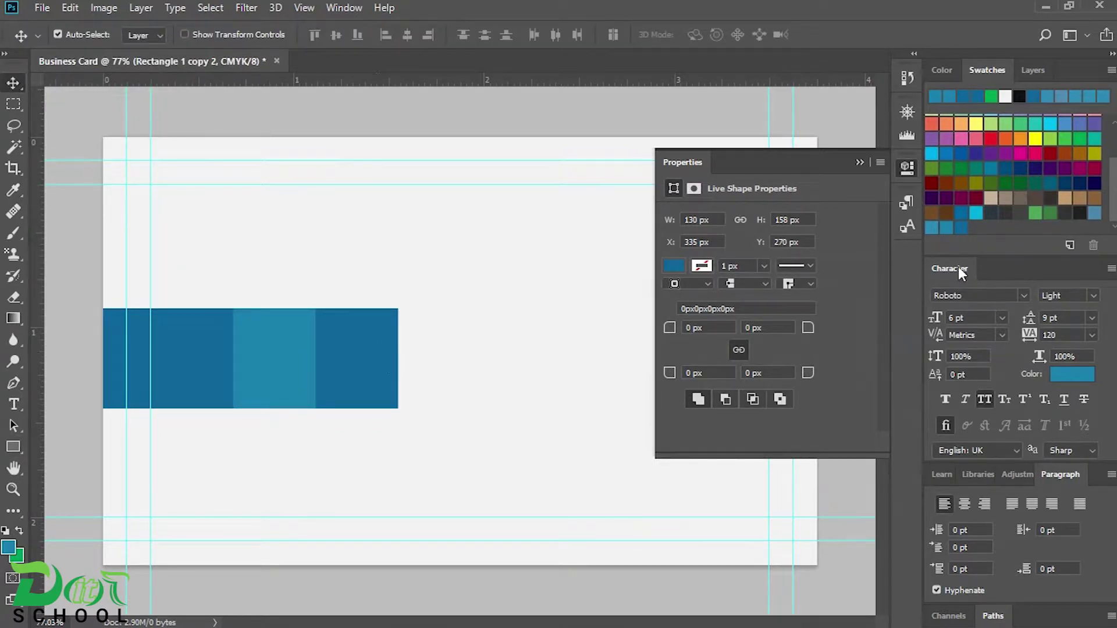
pyautogui.click(941, 220)
pyautogui.press('i')
pyautogui.click(8, 547)
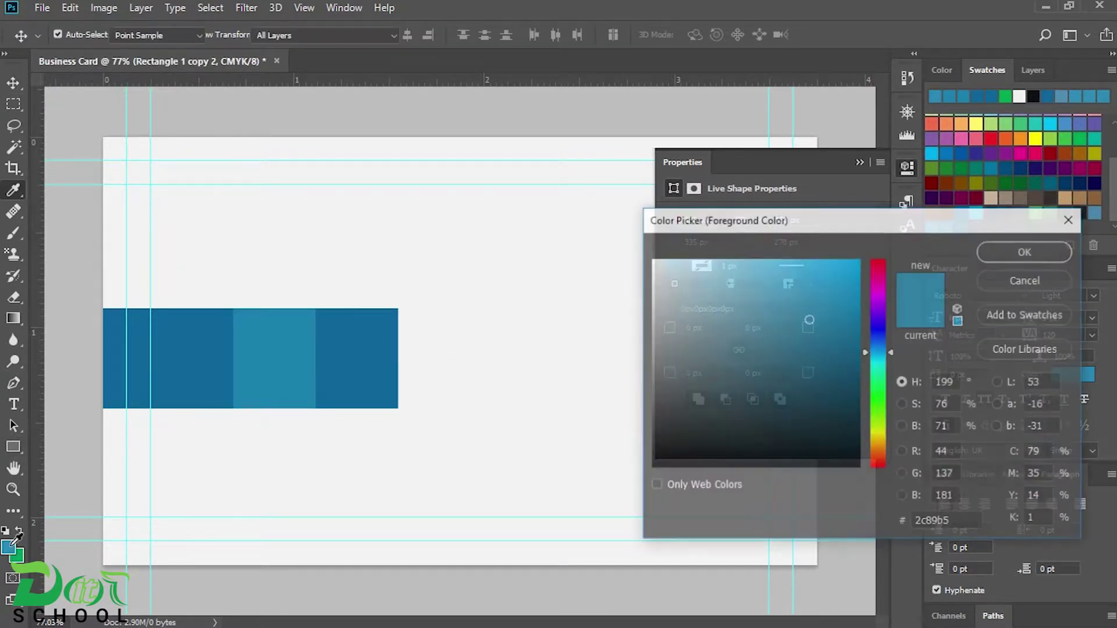
pyautogui.doubleClick(931, 522)
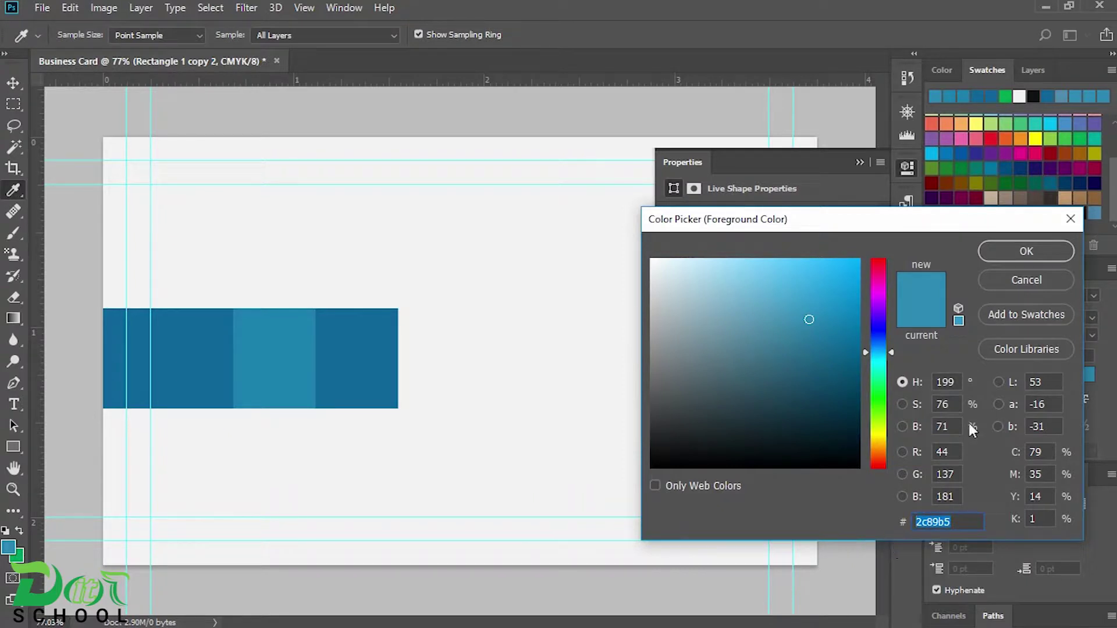
pyautogui.click(1025, 251)
pyautogui.press('v')
# - Fill the rightmost square with lighter blue 2c89b0 and close the shape properties
pyautogui.click(14, 447)
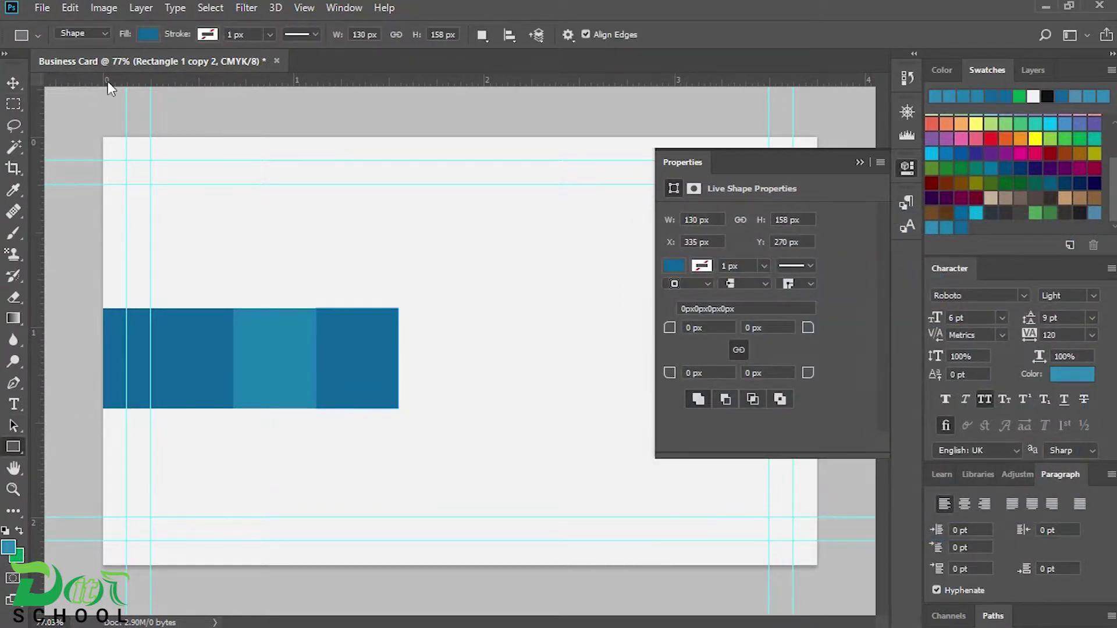
pyautogui.click(148, 34)
pyautogui.click(226, 69)
pyautogui.doubleClick(949, 522)
pyautogui.write('2c89b0')
pyautogui.click(1026, 251)
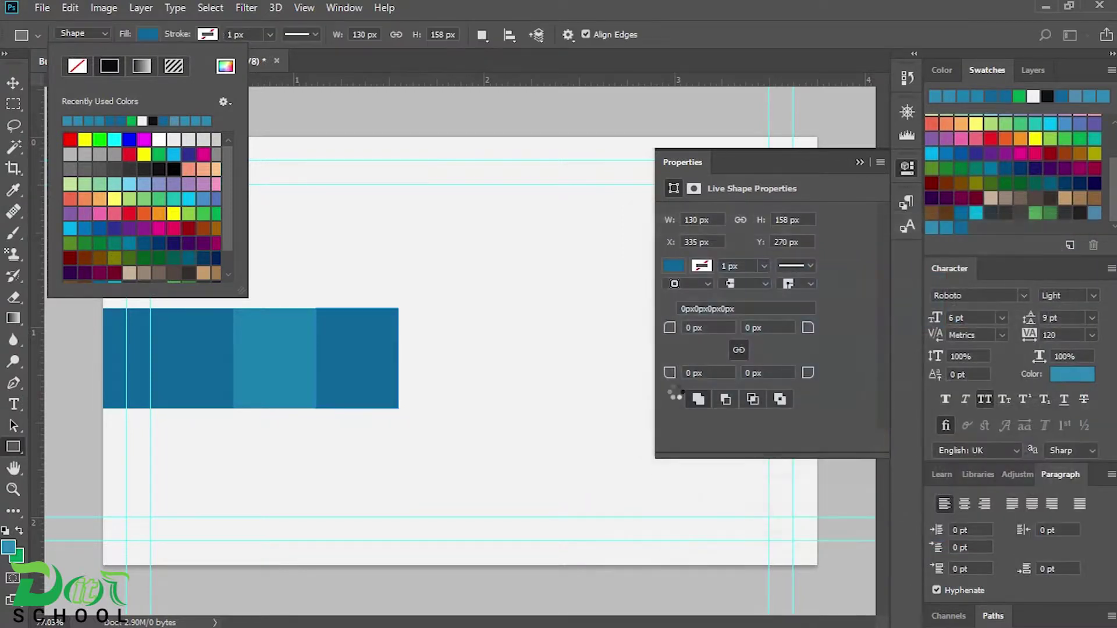
pyautogui.click(18, 84)
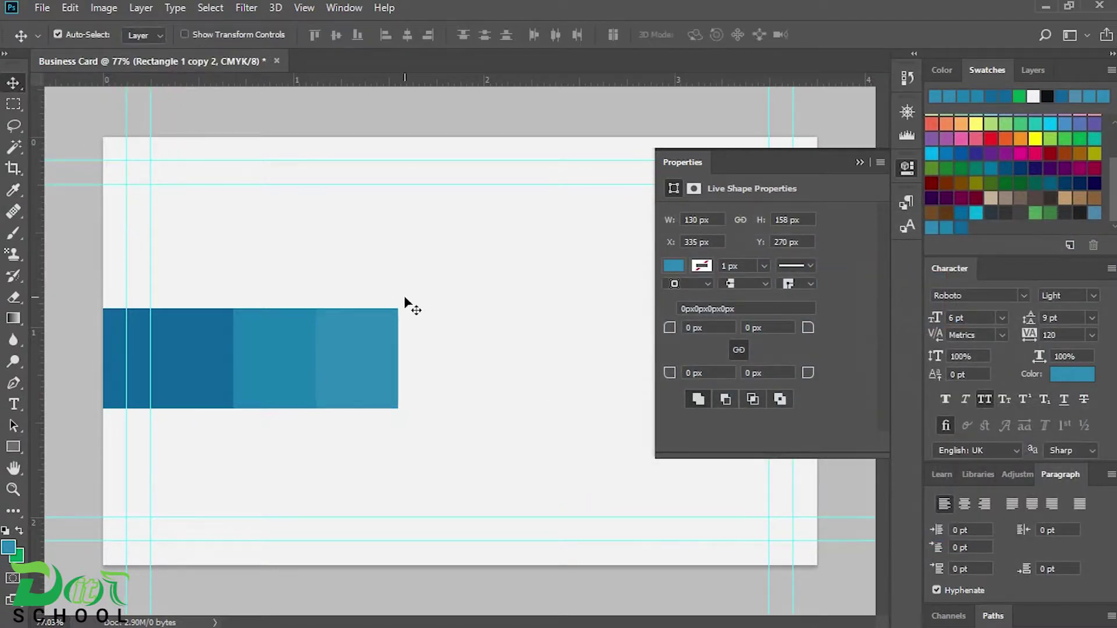
pyautogui.click(860, 163)
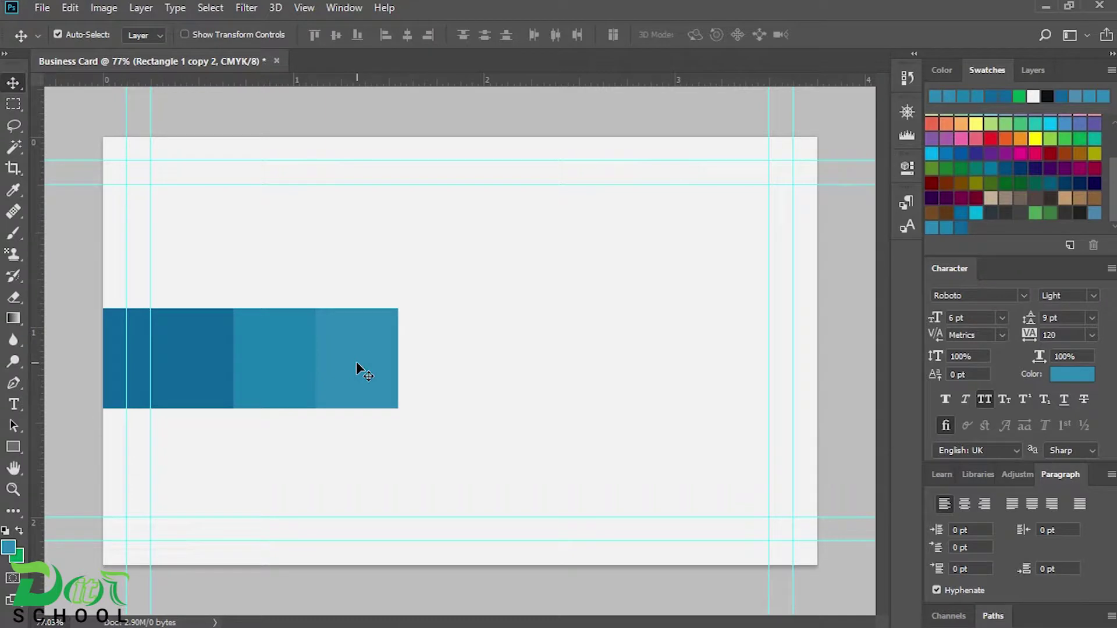
# - Duplicate the lightest square and stretch the copy to the card's right edge
pyautogui.moveTo(355, 361); pyautogui.dragTo(816, 356)
pyautogui.hotkey('ctrl', 't')
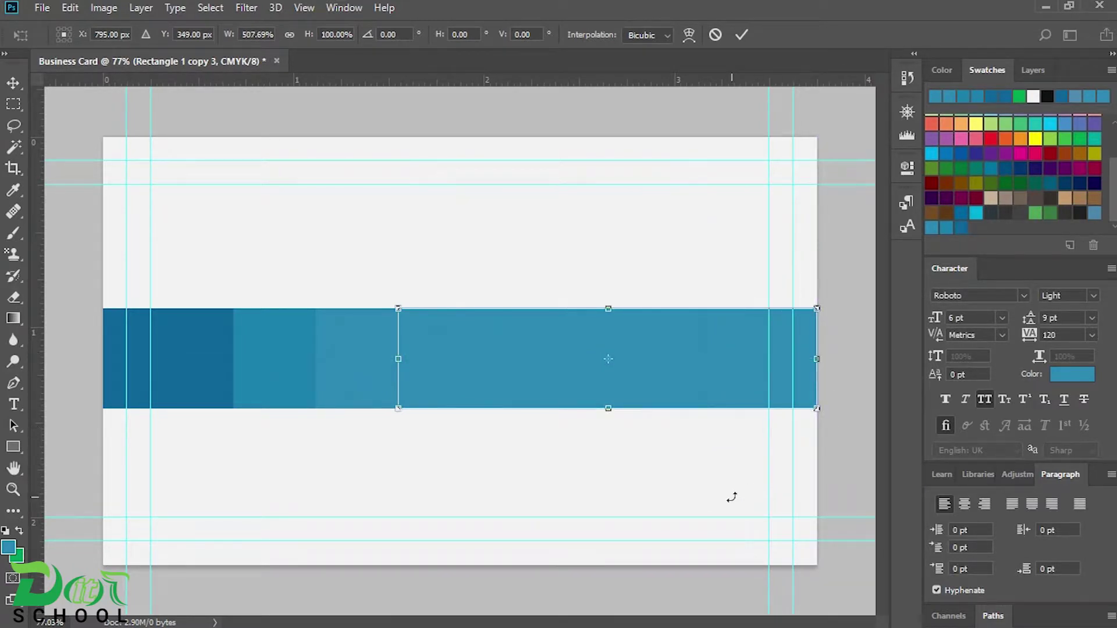
pyautogui.press('Return')
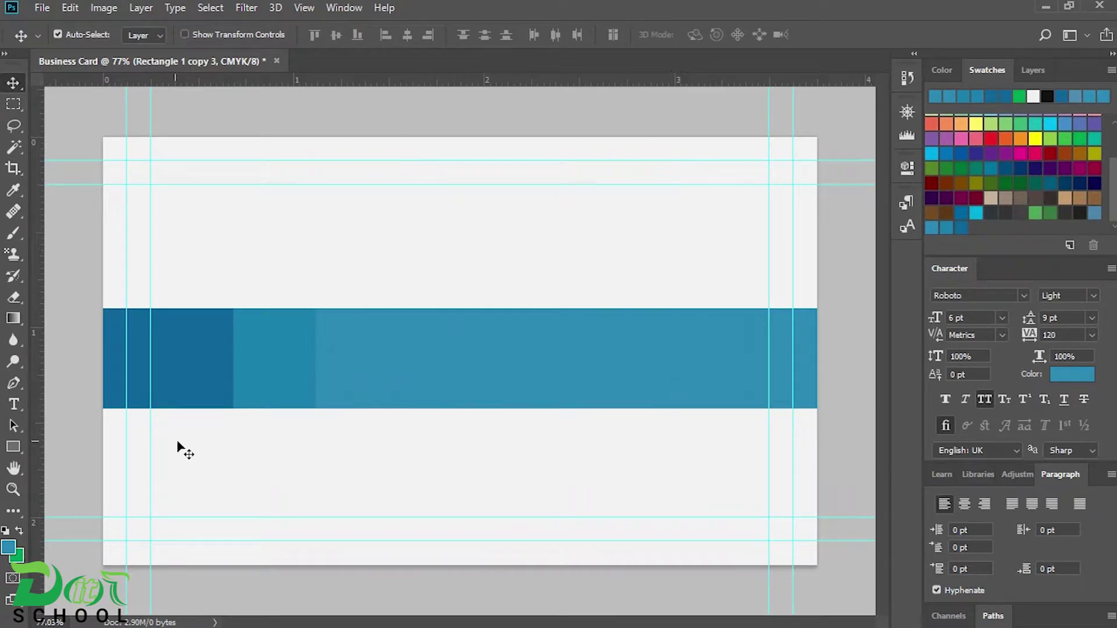
pyautogui.click(180, 372)
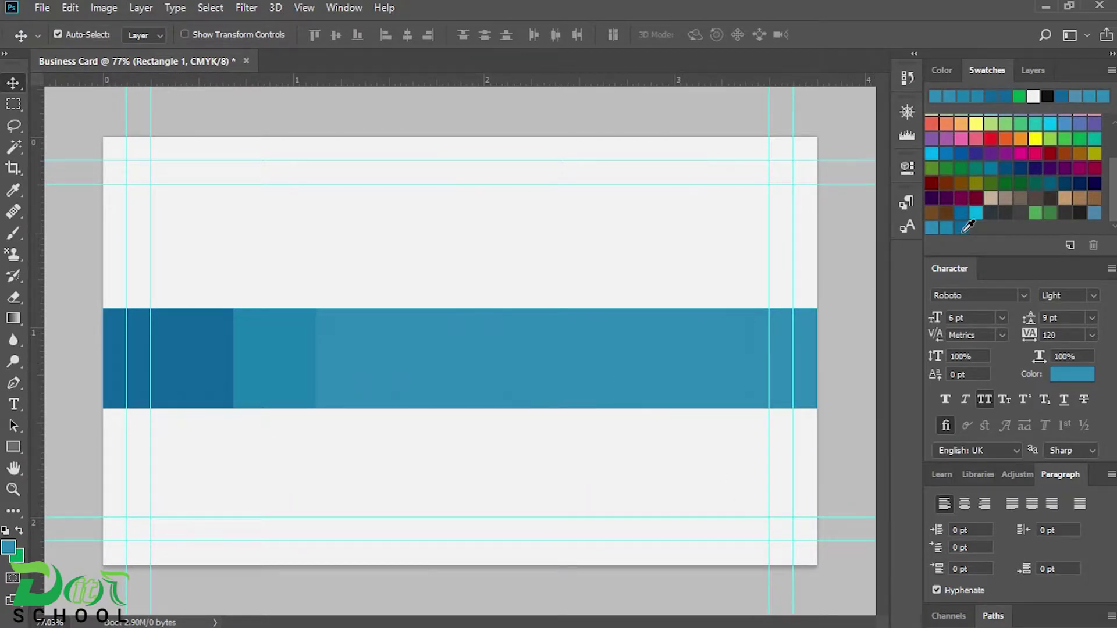
# - Fill the leftmost blue square with the darker blue 0e659a
pyautogui.click(964, 229)
pyautogui.doubleClick(982, 520)
pyautogui.click(1024, 251)
pyautogui.press('v')
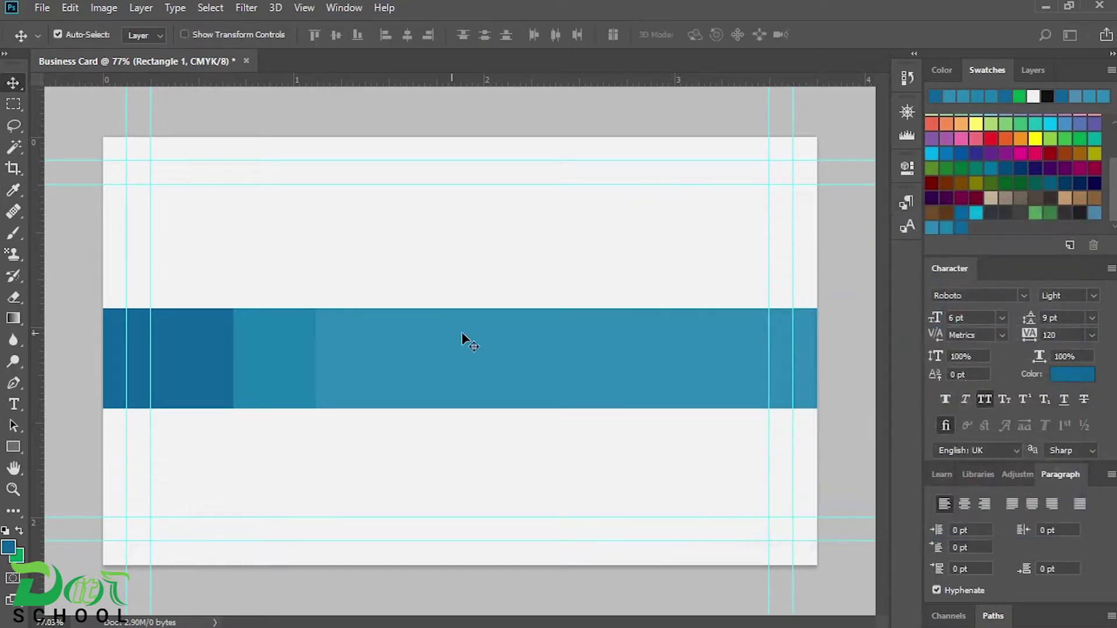
pyautogui.click(14, 446)
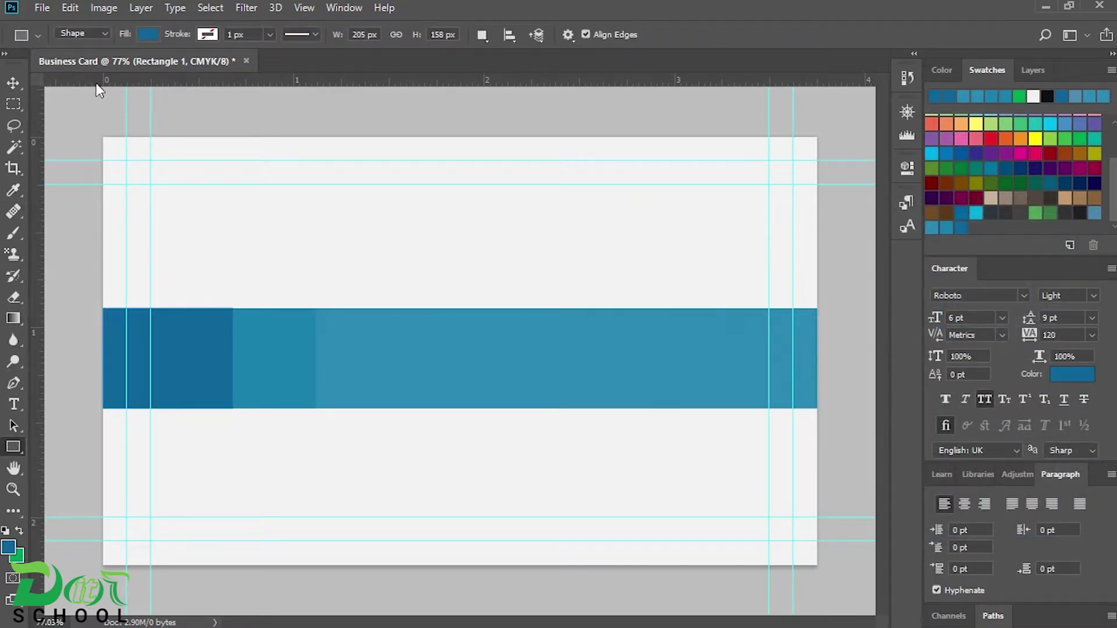
pyautogui.click(147, 35)
pyautogui.click(225, 66)
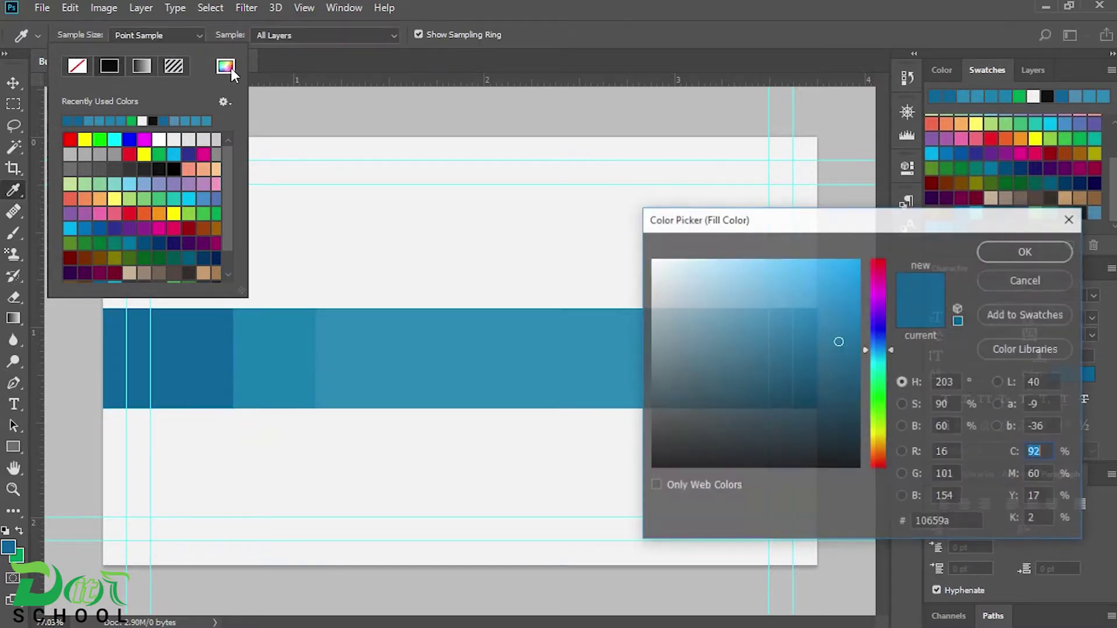
pyautogui.doubleClick(963, 523)
pyautogui.hotkey('ctrl', 'c')
pyautogui.write('0e659a')
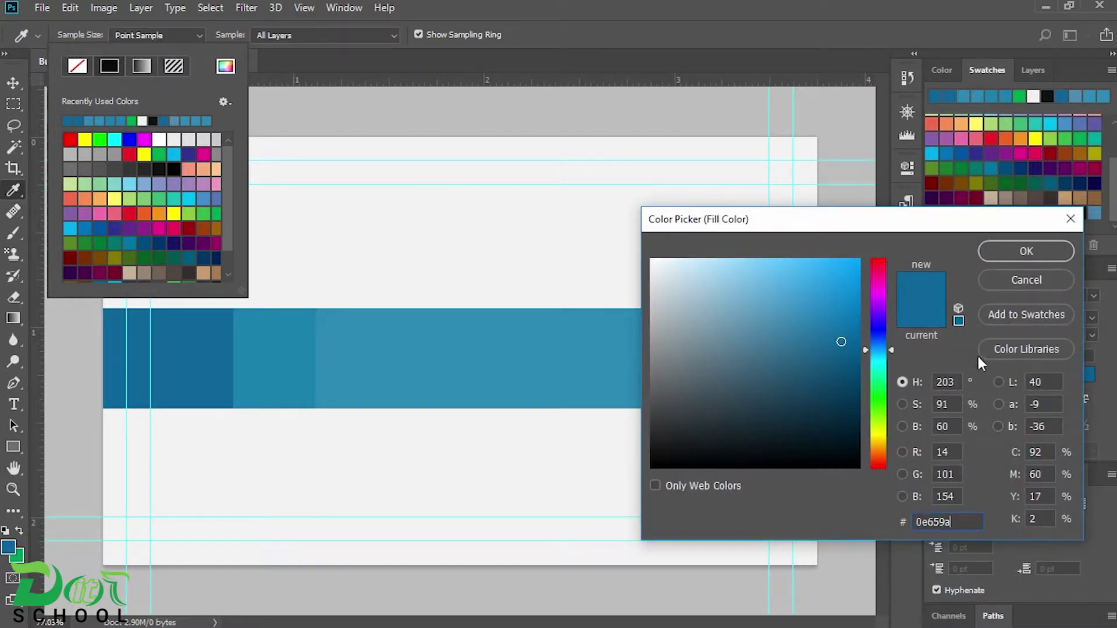
pyautogui.click(1035, 251)
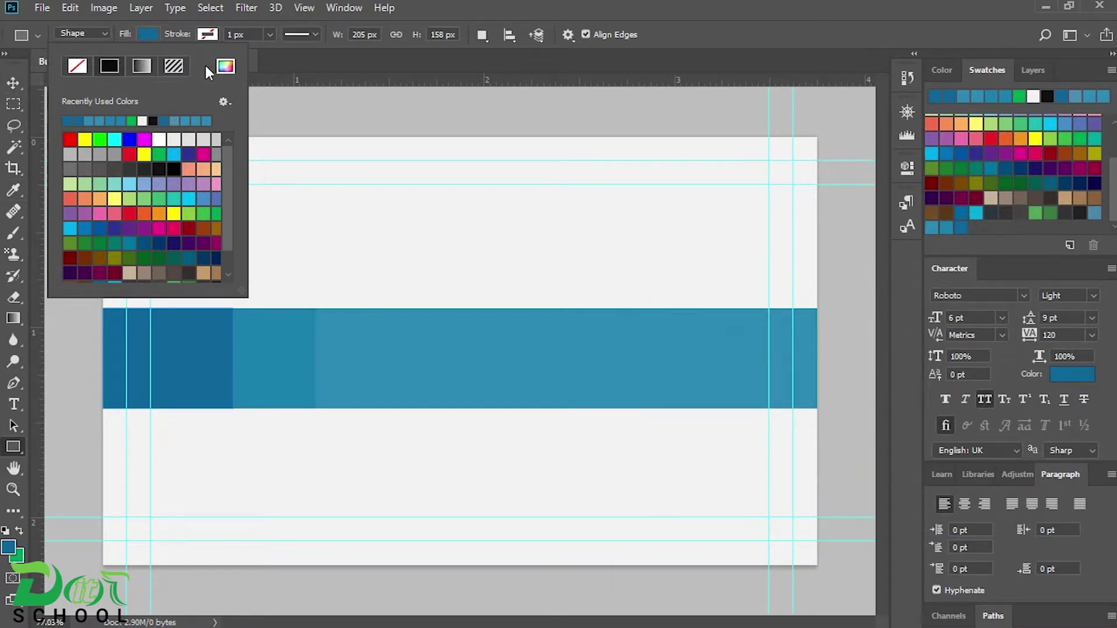
# - Check the fill and foreground hex values in the colour pickers
pyautogui.click(225, 67)
pyautogui.click(973, 521)
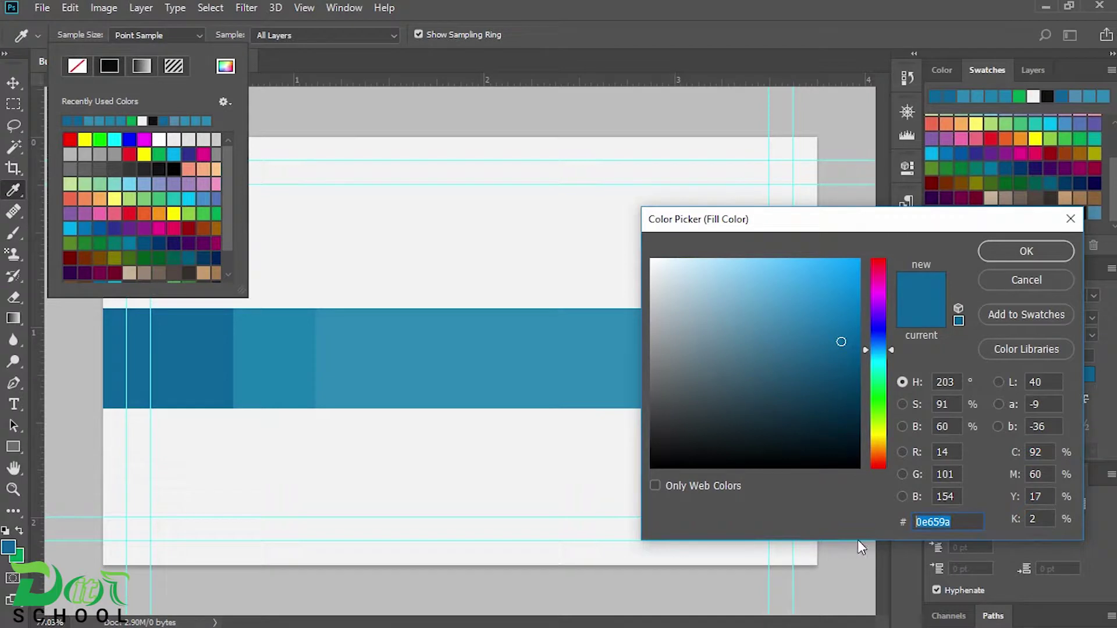
pyautogui.click(1027, 251)
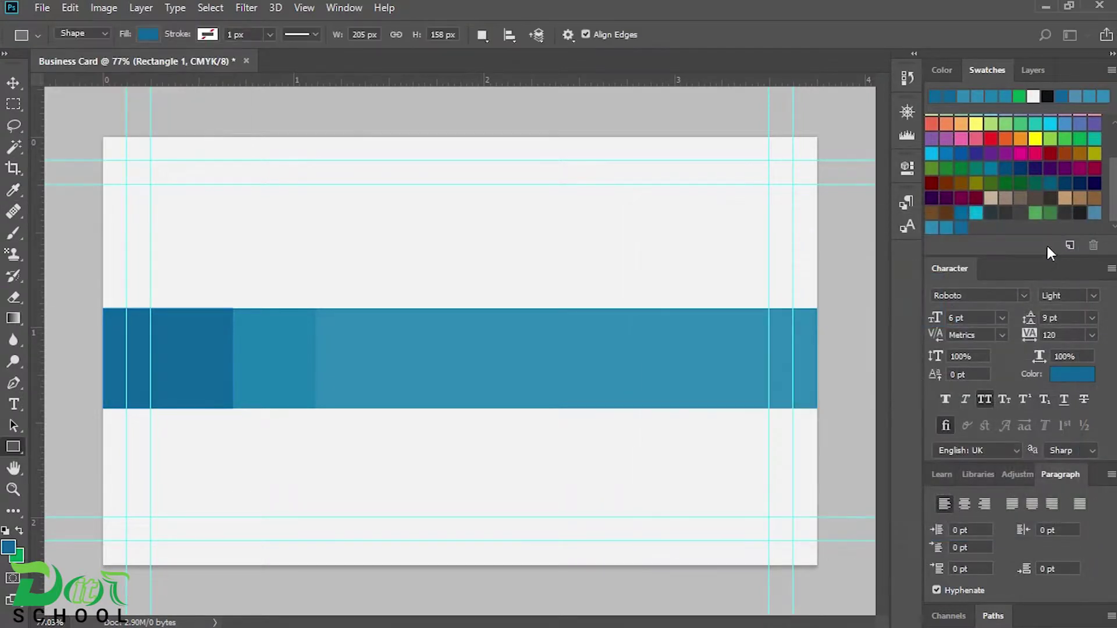
pyautogui.click(13, 83)
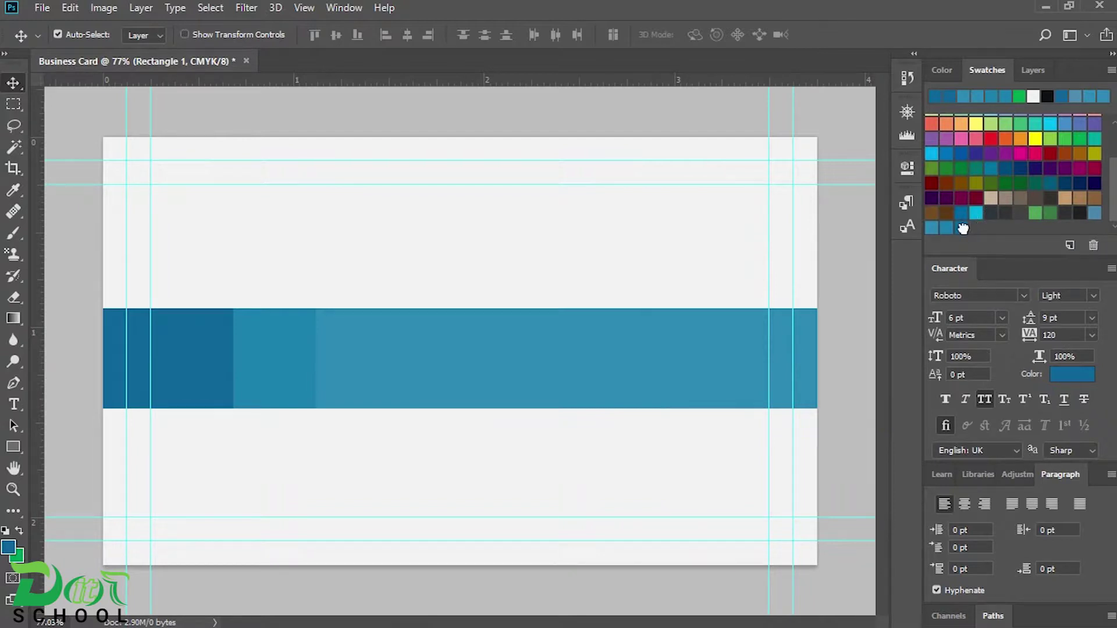
pyautogui.click(8, 548)
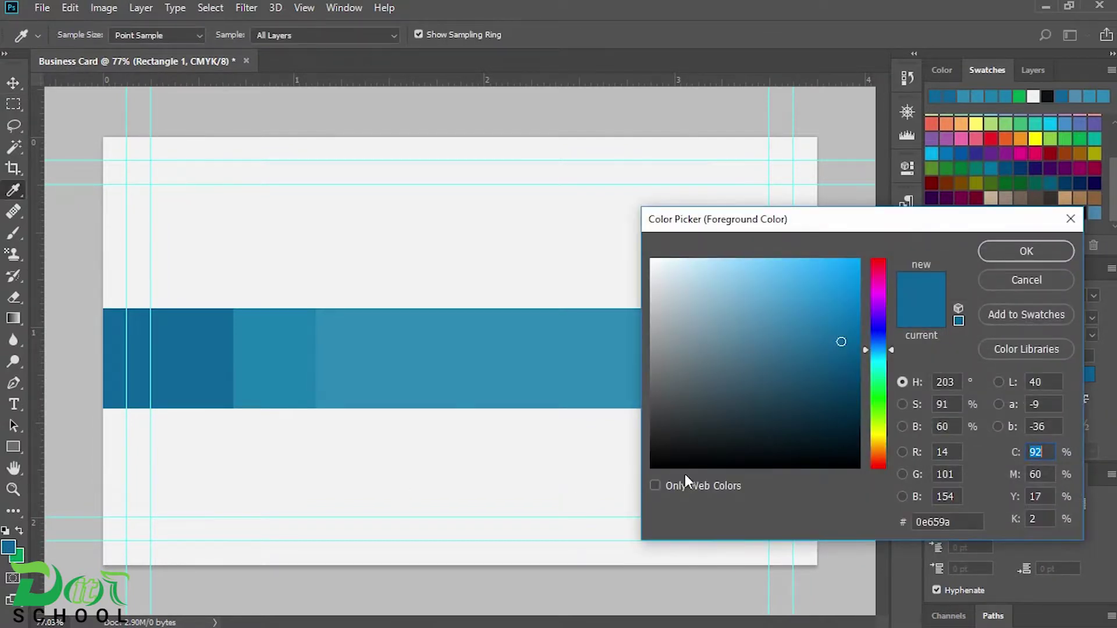
pyautogui.click(963, 520)
pyautogui.click(1048, 251)
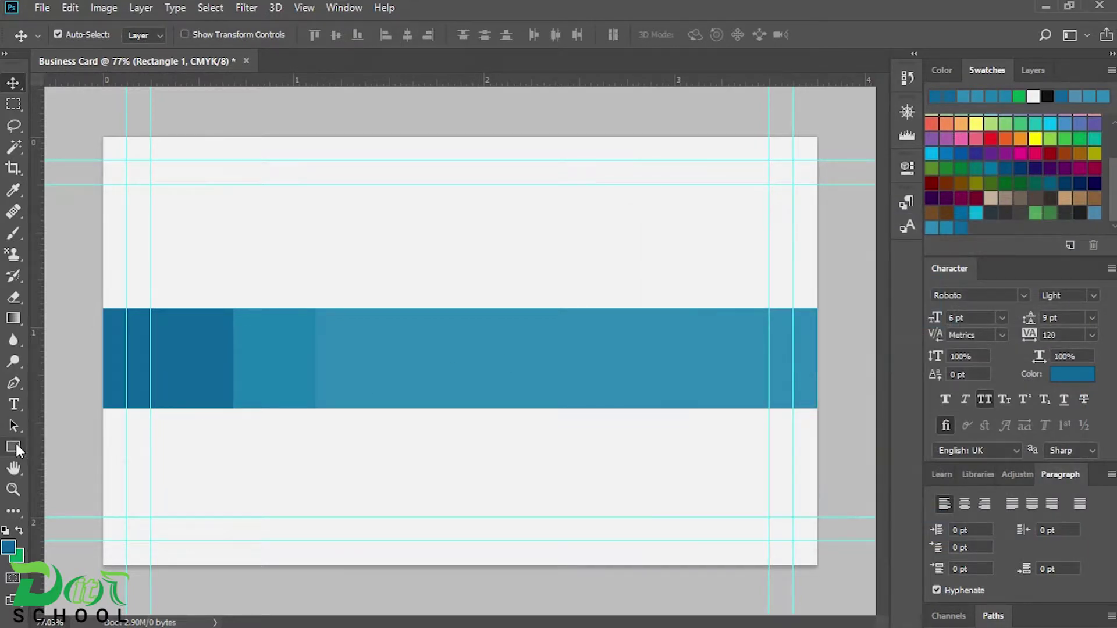
pyautogui.click(14, 448)
pyautogui.click(150, 35)
pyautogui.click(225, 65)
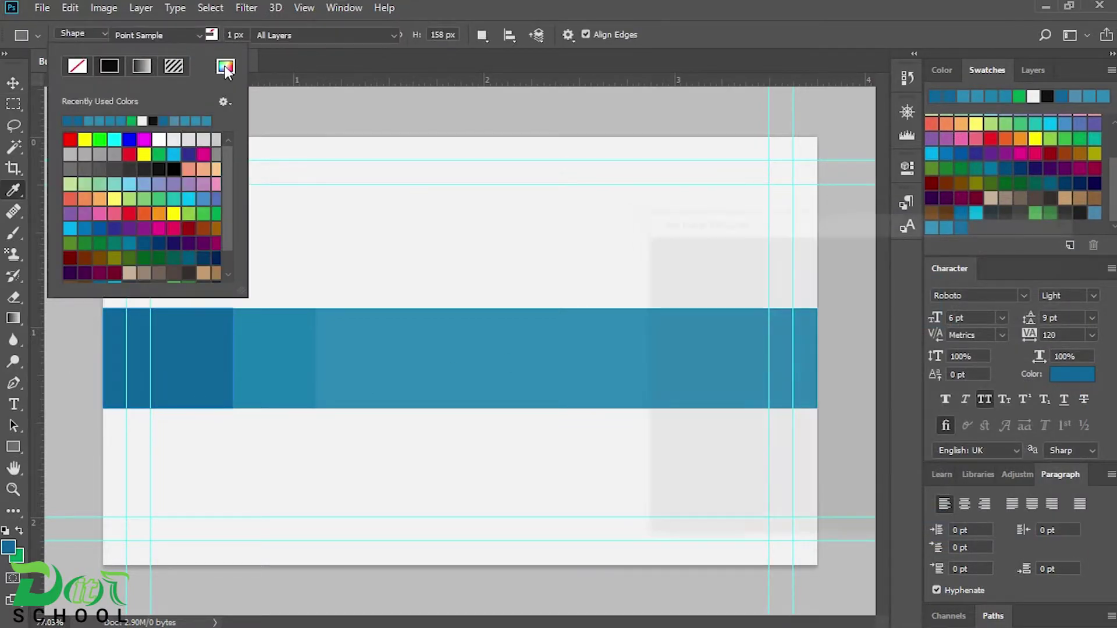
pyautogui.click(978, 525)
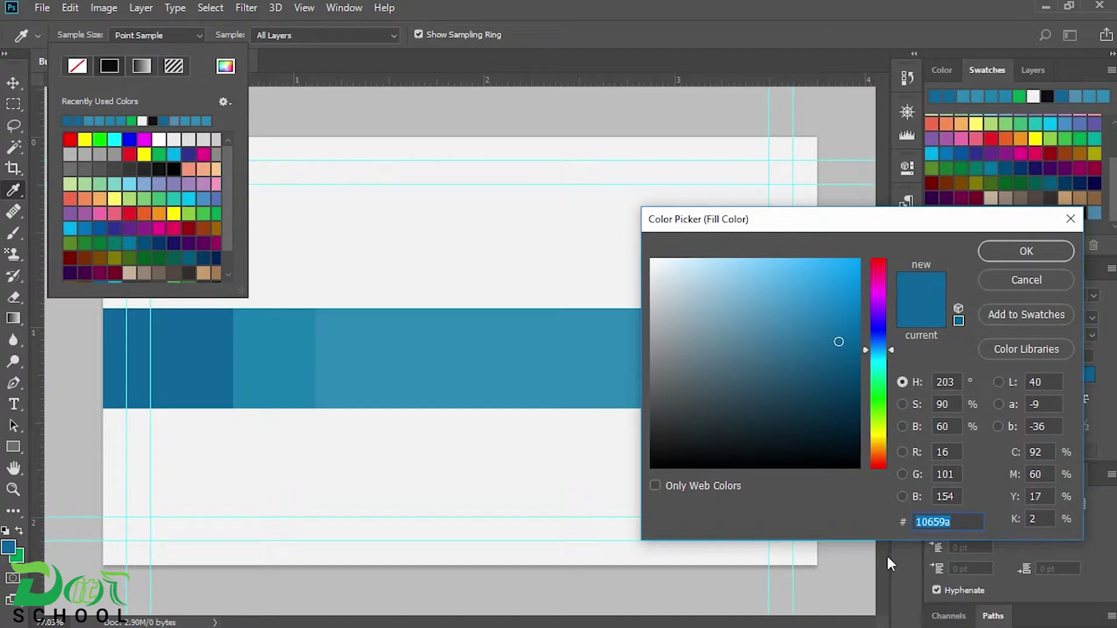
pyautogui.click(1069, 219)
pyautogui.press('v')
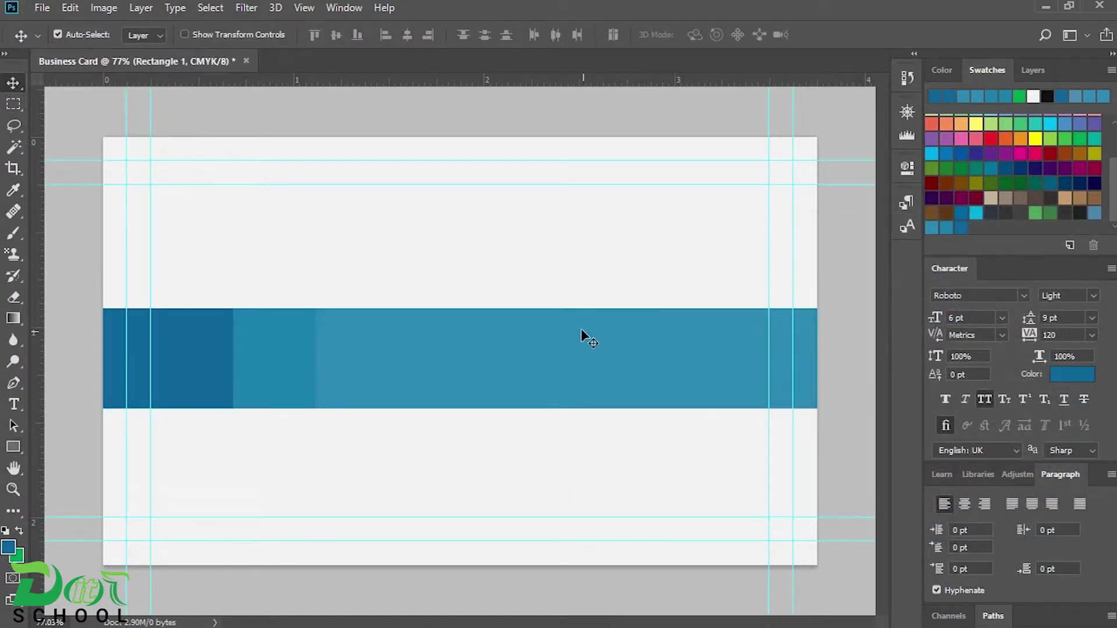
# - Paste the darker blue into the wide right band's fill
pyautogui.click(626, 358)
pyautogui.click(13, 447)
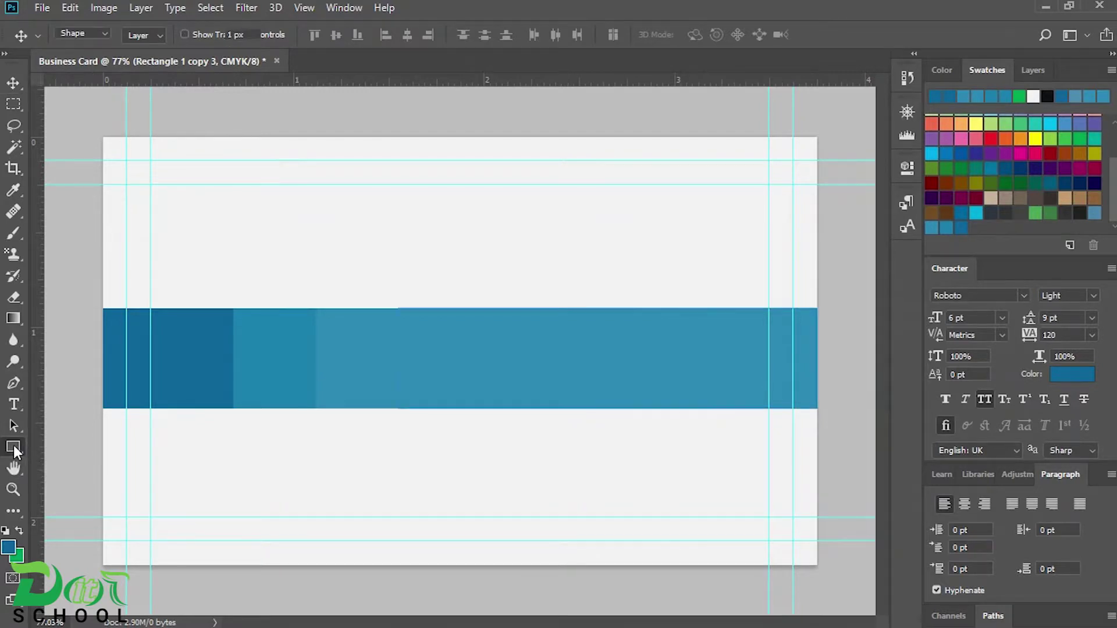
pyautogui.click(149, 34)
pyautogui.click(225, 66)
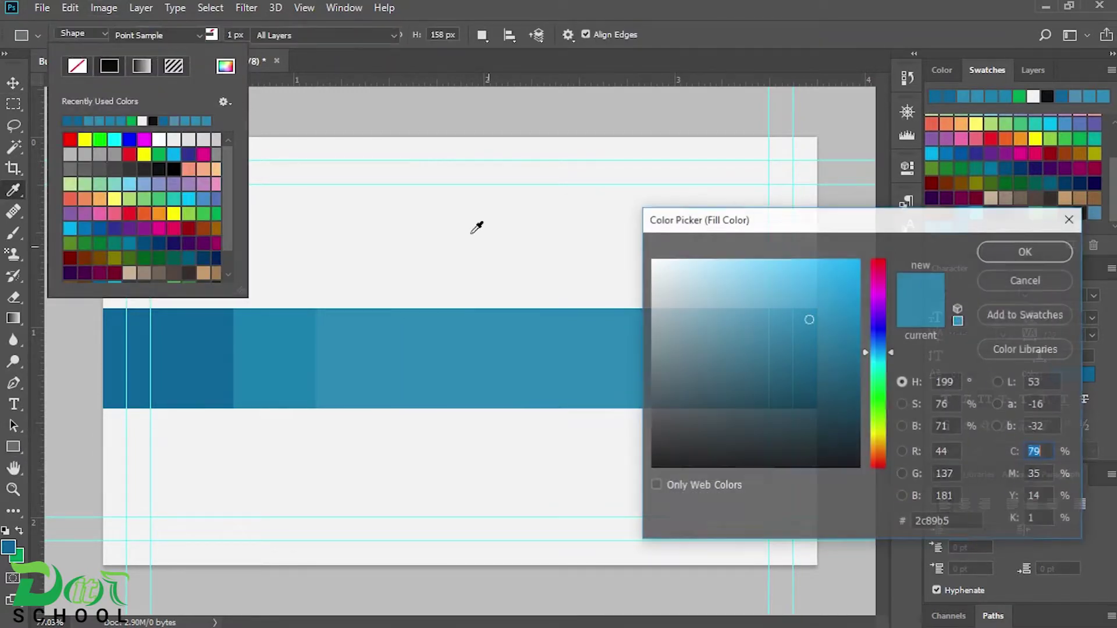
pyautogui.hotkey('ctrl', 'v')
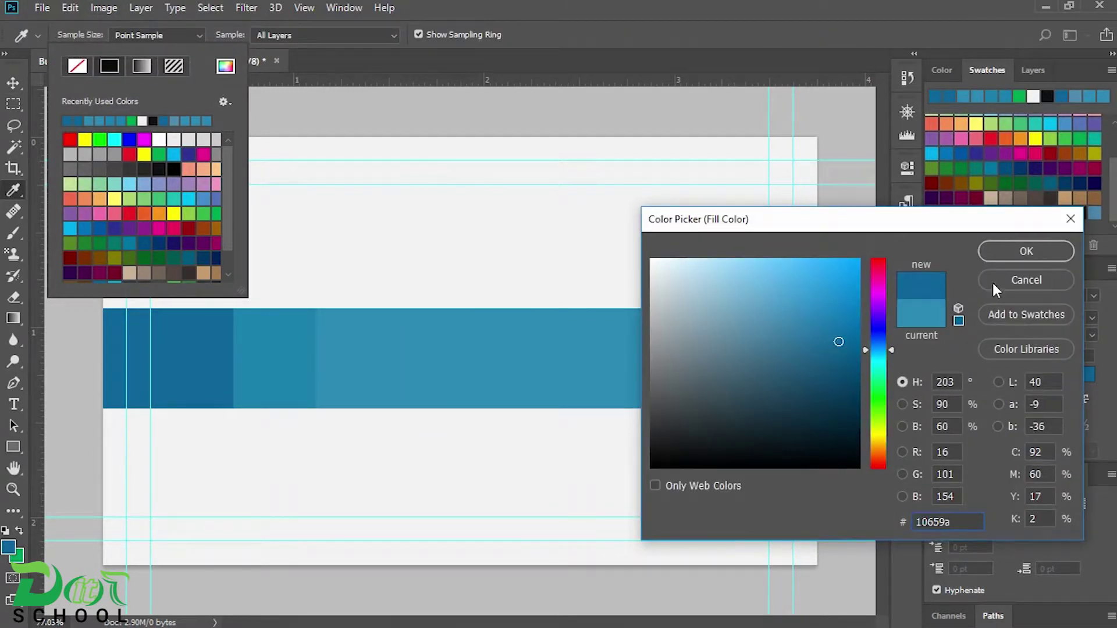
pyautogui.click(992, 258)
pyautogui.click(13, 83)
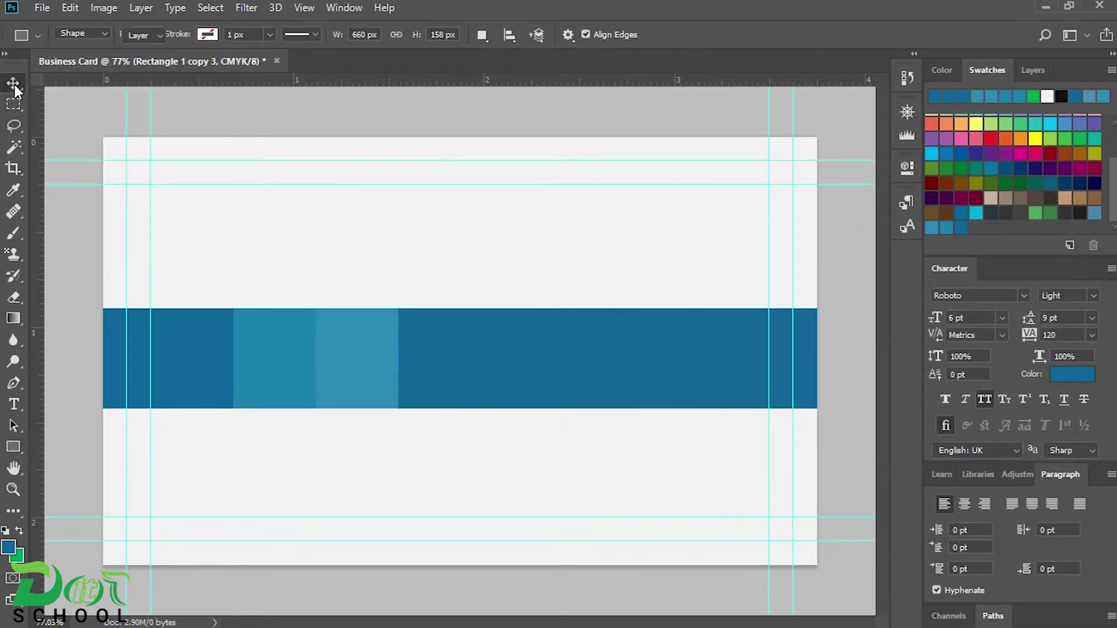
# - Recolour the leftmost blue square to the lighter blue 4b87ac
pyautogui.click(185, 346)
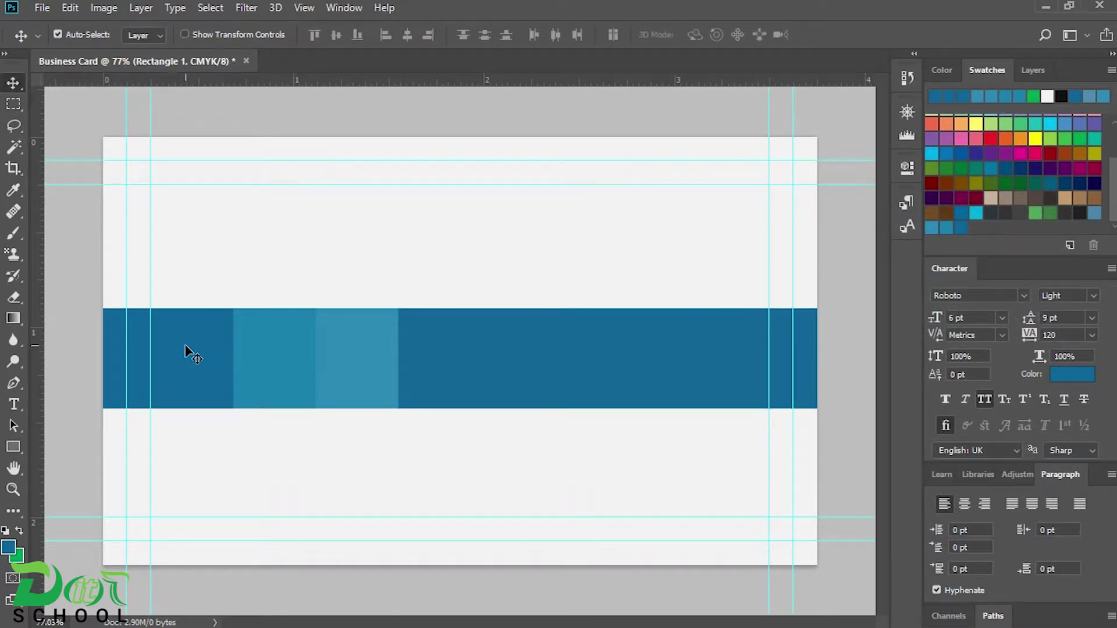
pyautogui.click(1099, 213)
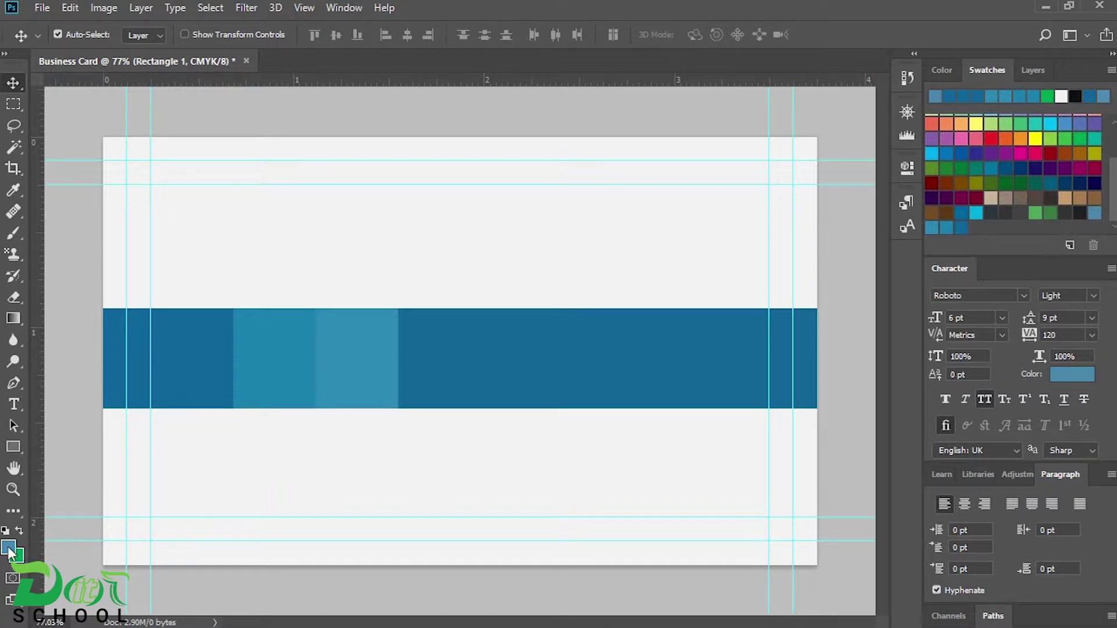
pyautogui.click(9, 548)
pyautogui.click(973, 521)
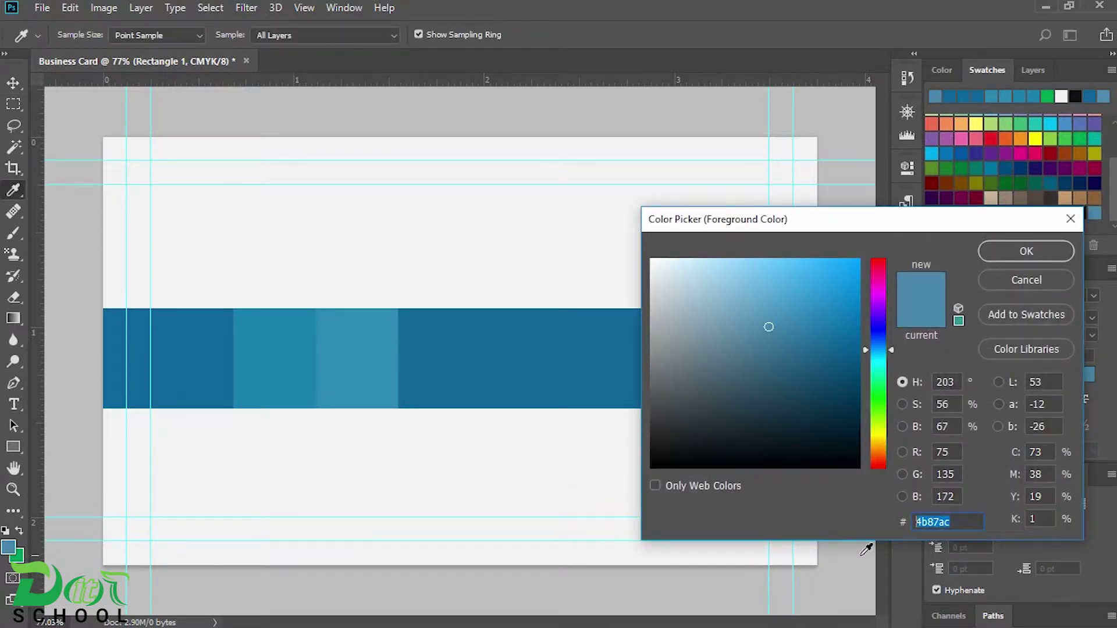
pyautogui.click(1058, 250)
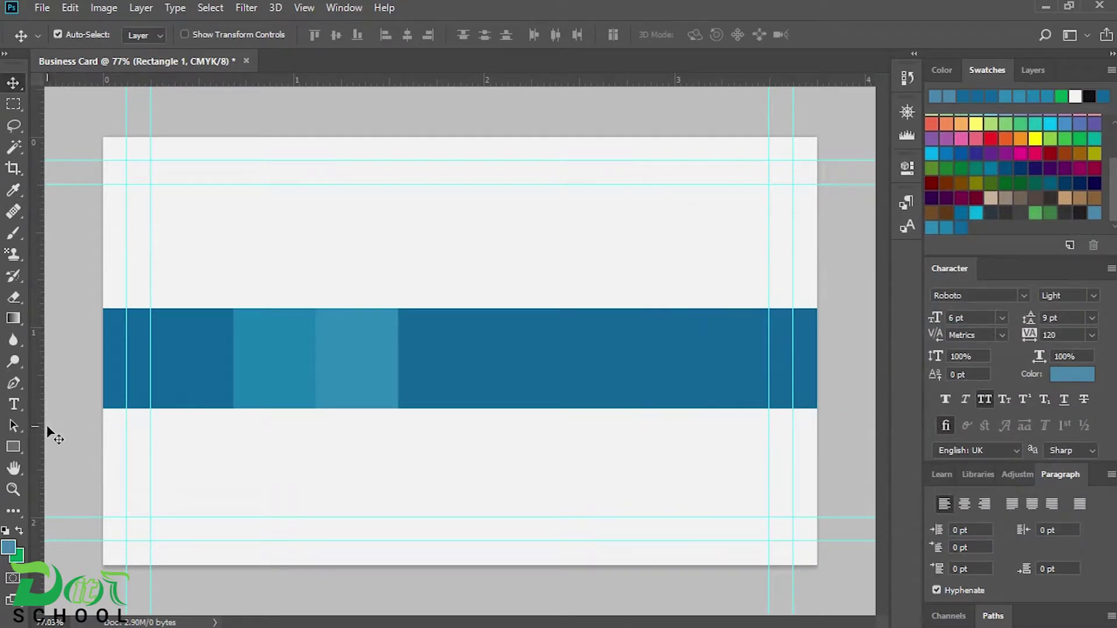
pyautogui.press('u')
pyautogui.click(148, 34)
pyautogui.click(225, 66)
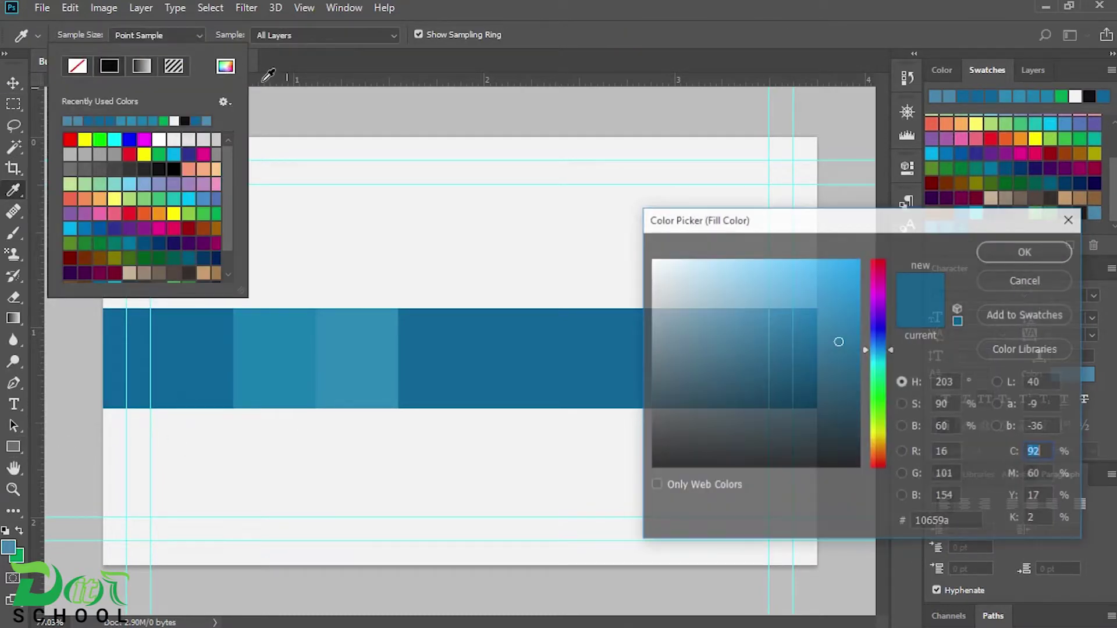
pyautogui.write('4b87ac')
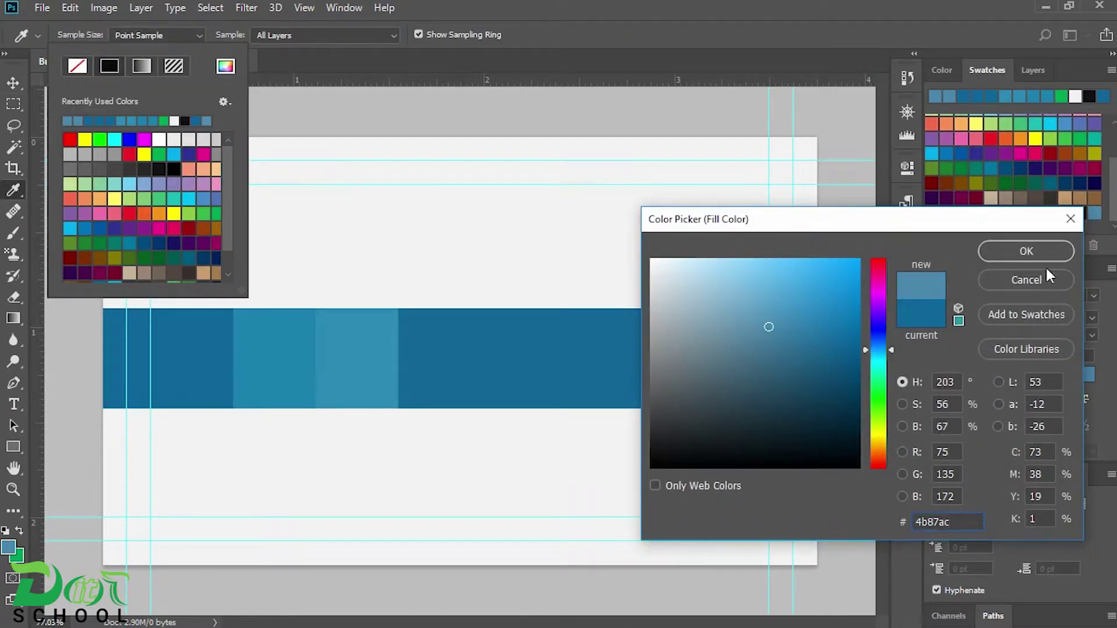
pyautogui.press('Return')
pyautogui.click(13, 83)
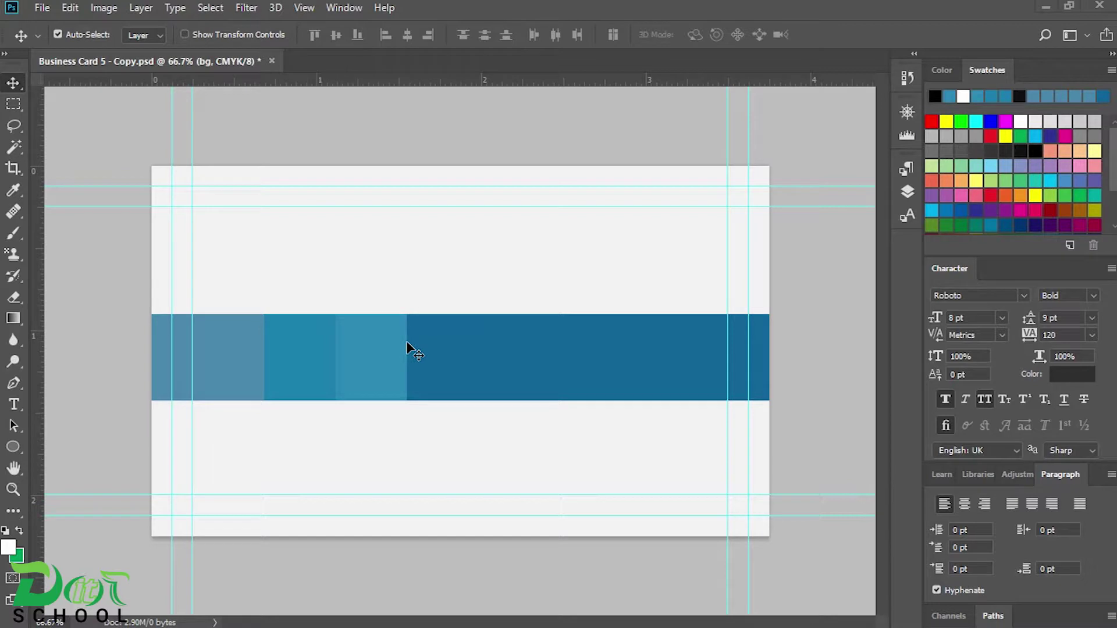
# - Select all four blue band rectangles together for transforming
pyautogui.click(906, 193)
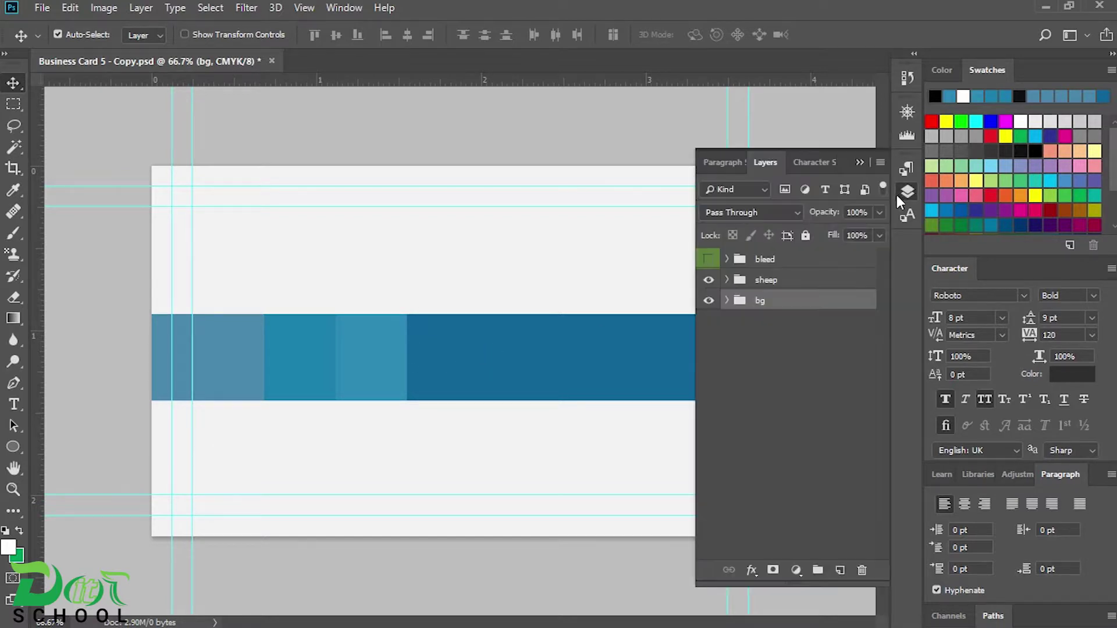
pyautogui.click(620, 344)
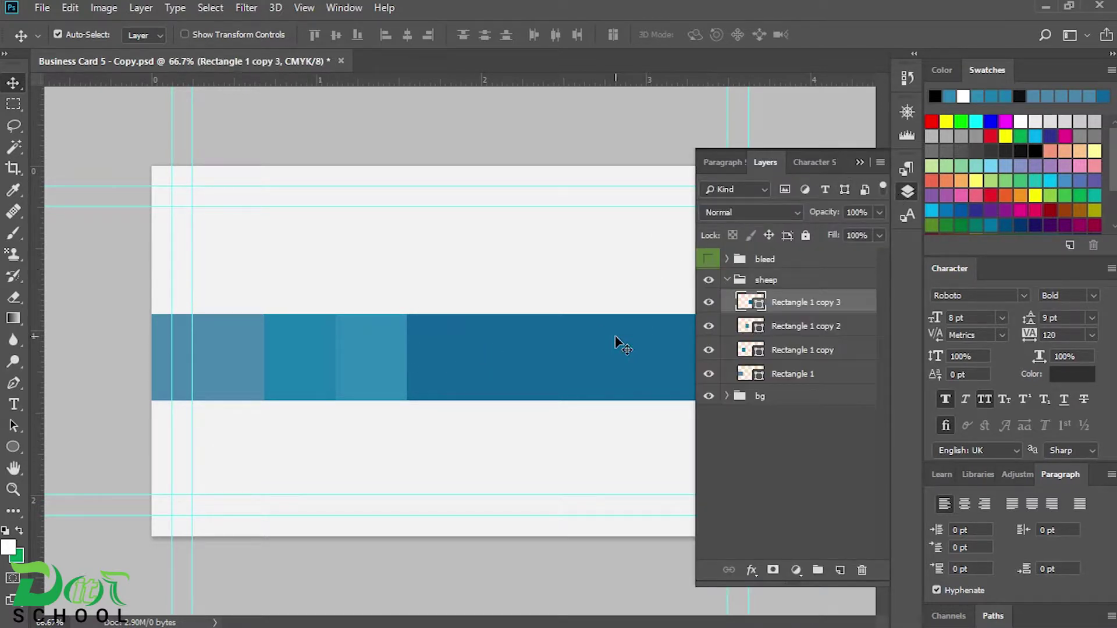
pyautogui.keyDown('shift'); pyautogui.click(378, 354); pyautogui.keyUp('shift')
pyautogui.keyDown('shift'); pyautogui.click(307, 352); pyautogui.keyUp('shift')
pyautogui.keyDown('shift'); pyautogui.click(241, 346); pyautogui.keyUp('shift')
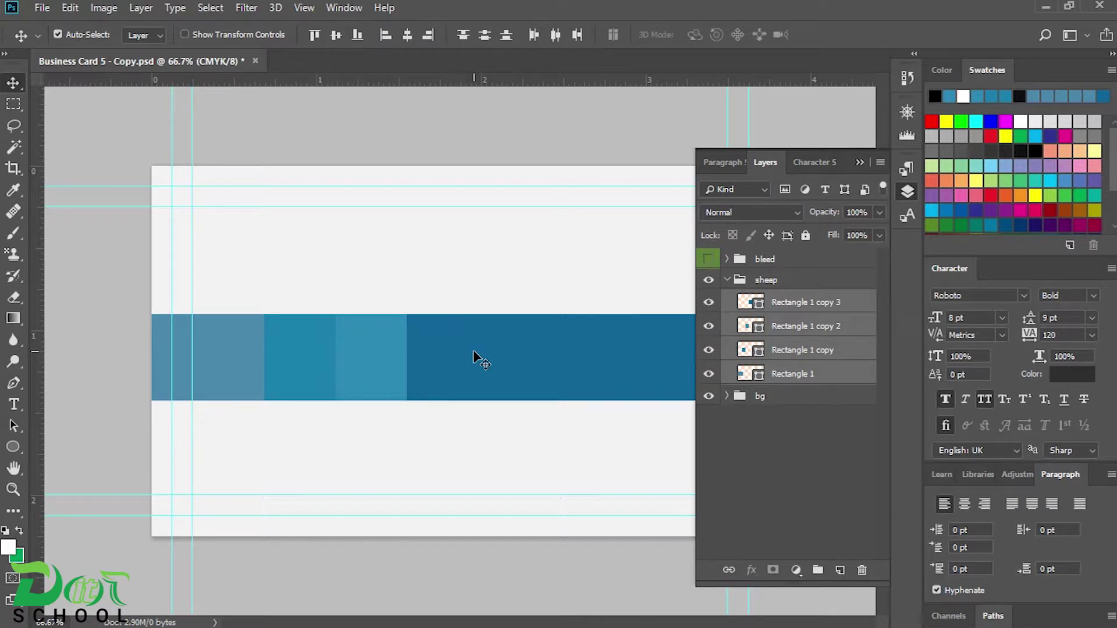
pyautogui.hotkey('ctrl', 't')
# - Move the band down near the card's bottom edge and adjust its height
pyautogui.moveTo(496, 343)
pyautogui.mouseDown()
pyautogui.moveTo(497, 434)
pyautogui.moveTo(469, 458)
pyautogui.mouseUp()
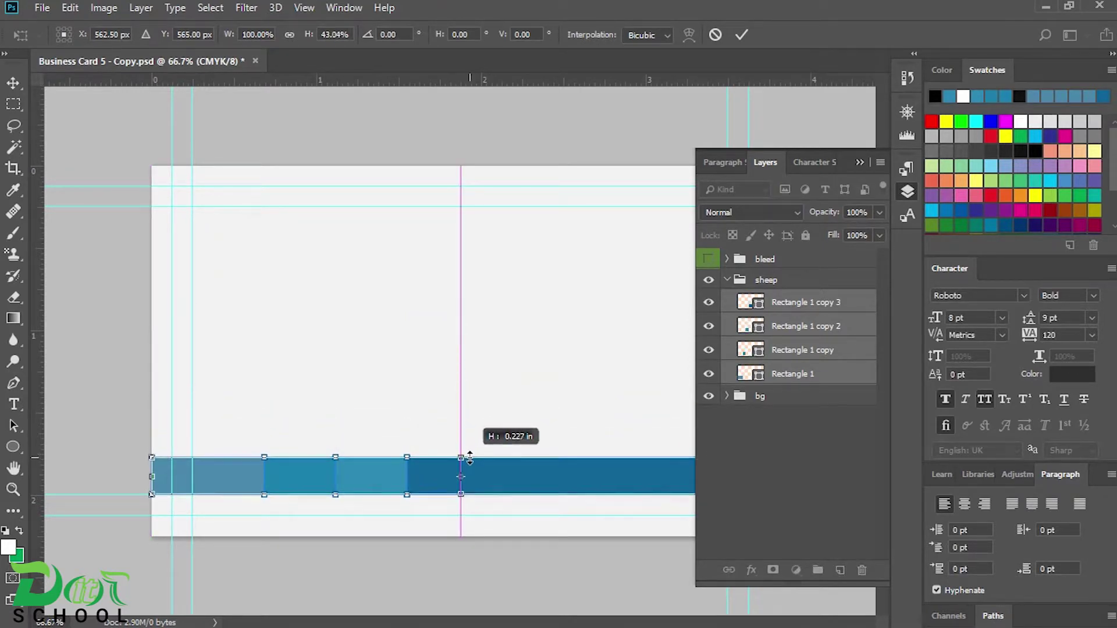
pyautogui.moveTo(470, 458); pyautogui.dragTo(471, 453)
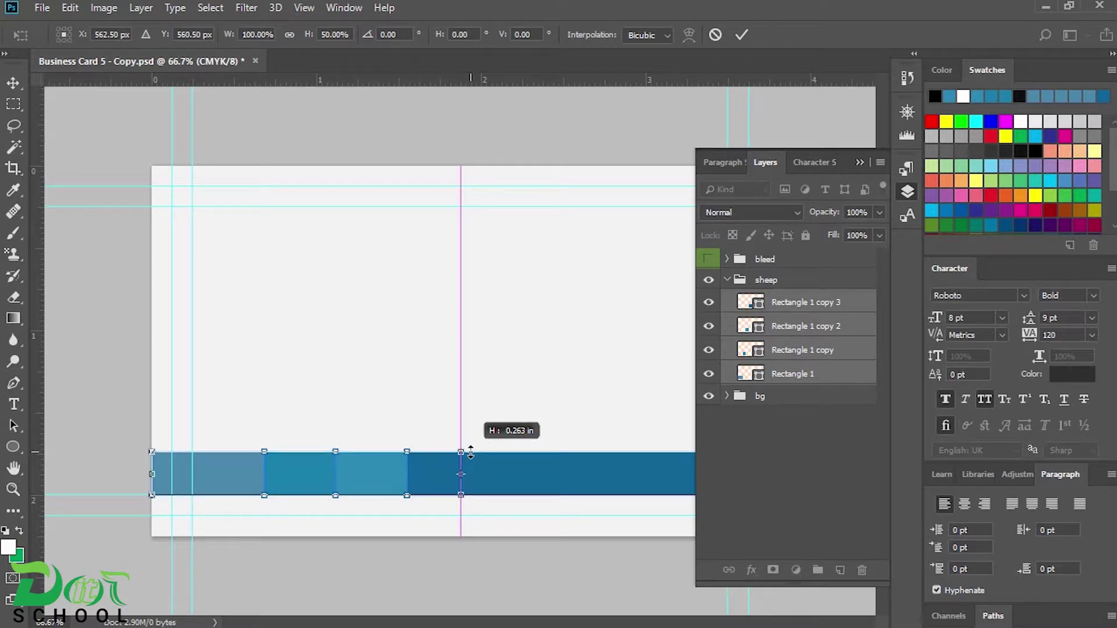
pyautogui.moveTo(471, 452); pyautogui.dragTo(471, 452)
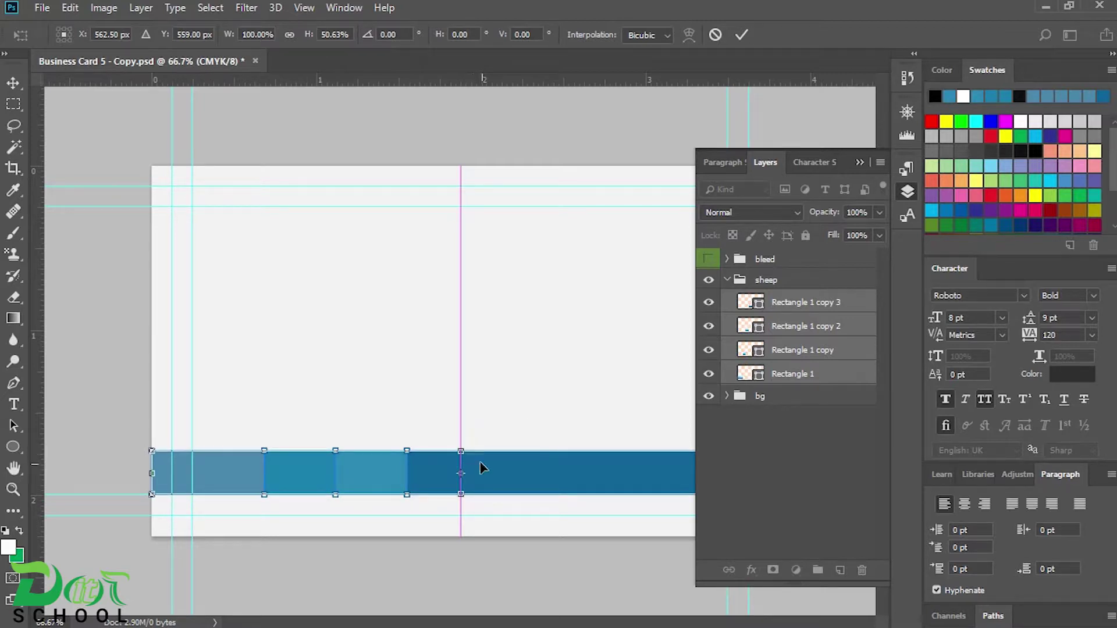
pyautogui.press('Return')
pyautogui.scroll(-1, 513, 447)
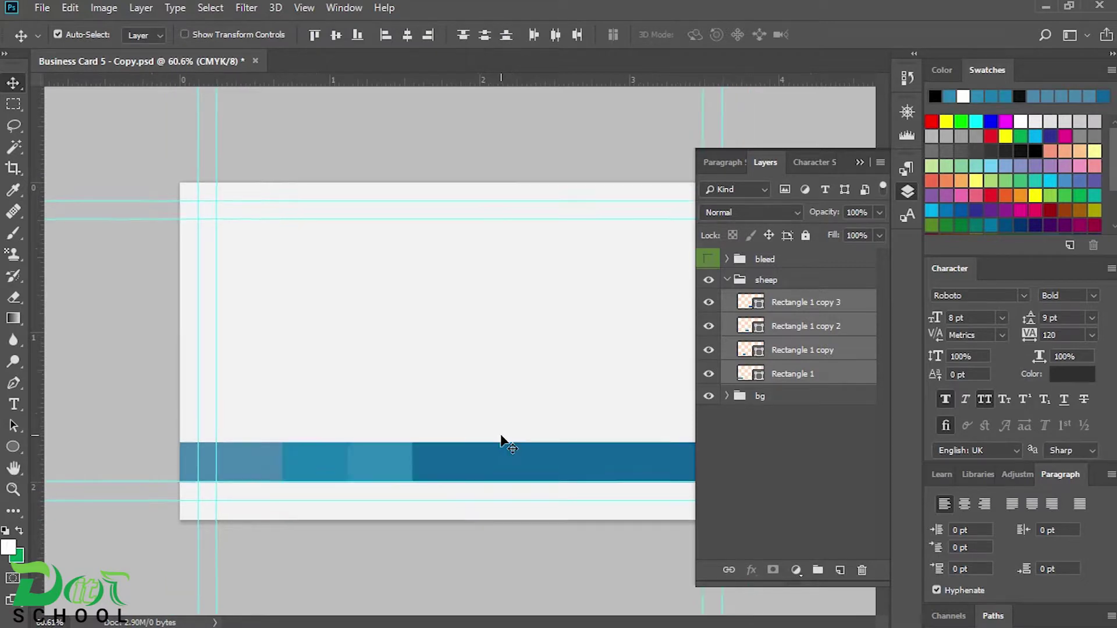
pyautogui.scroll(-1, 501, 442)
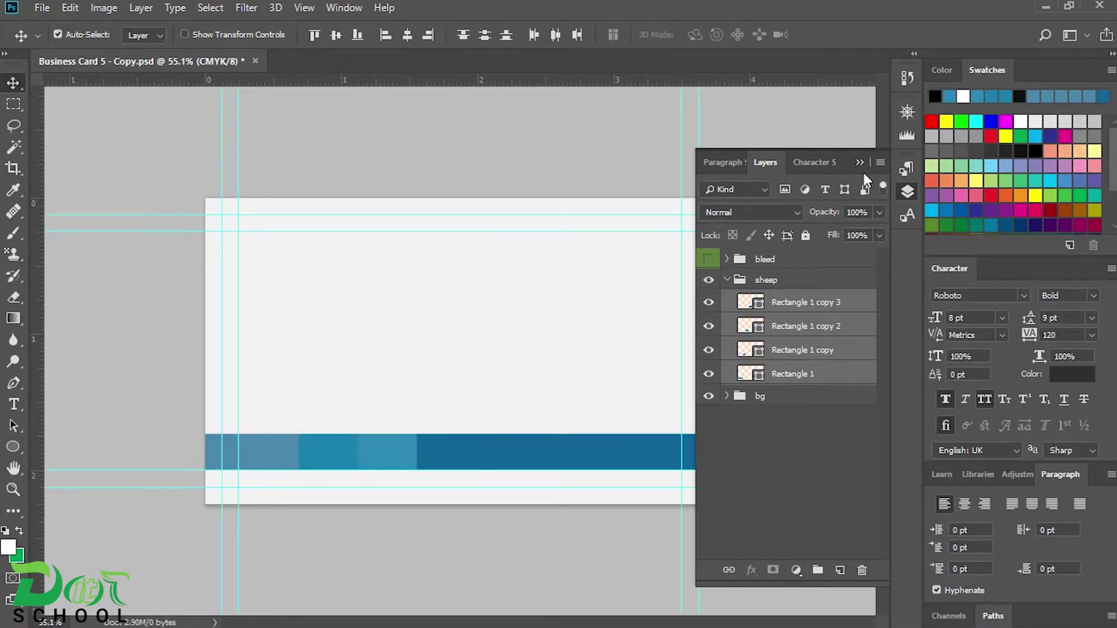
pyautogui.click(913, 196)
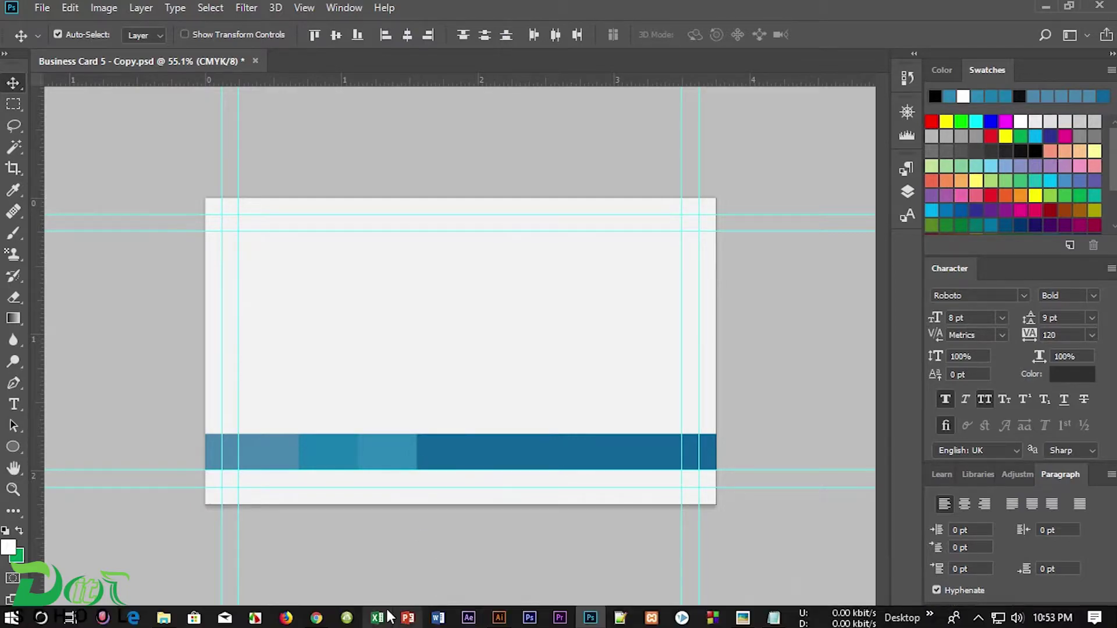
pyautogui.click(347, 618)
# - Search Flaticon for 'web' and open the Grid world globe icon's detail page
pyautogui.doubleClick(235, 87)
pyautogui.click(250, 89)
pyautogui.click(166, 196)
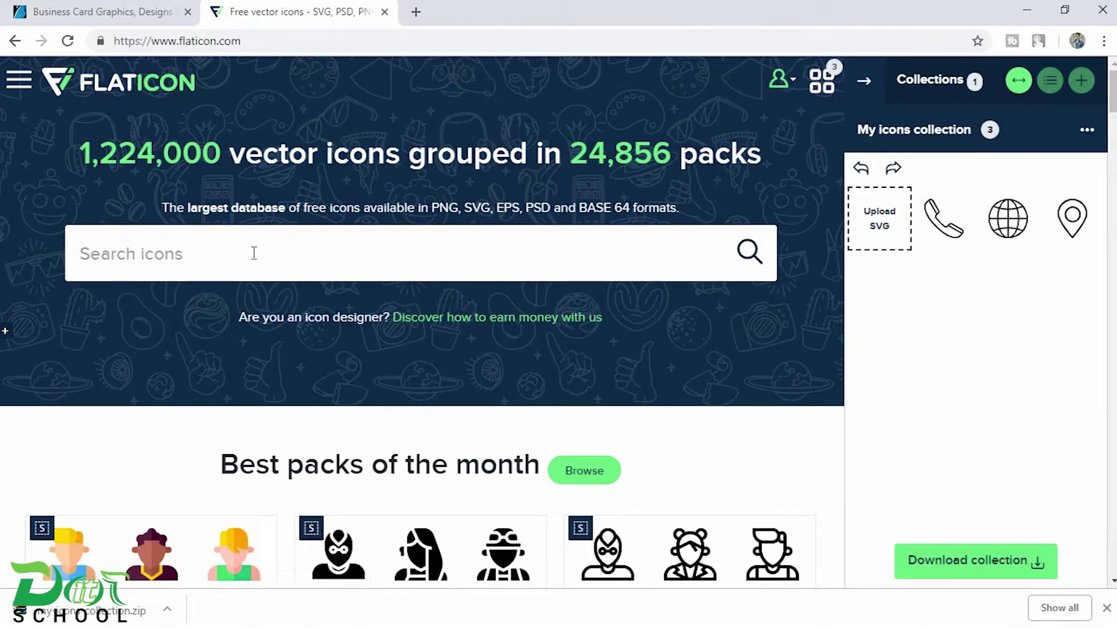
pyautogui.write('we')
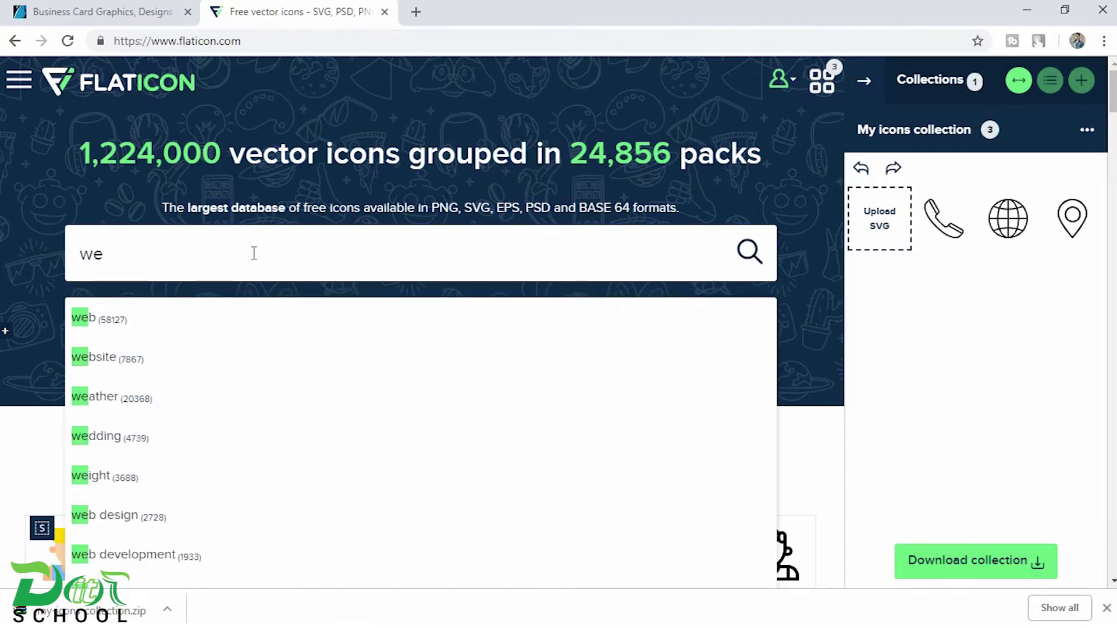
pyautogui.write('b')
pyautogui.click(166, 317)
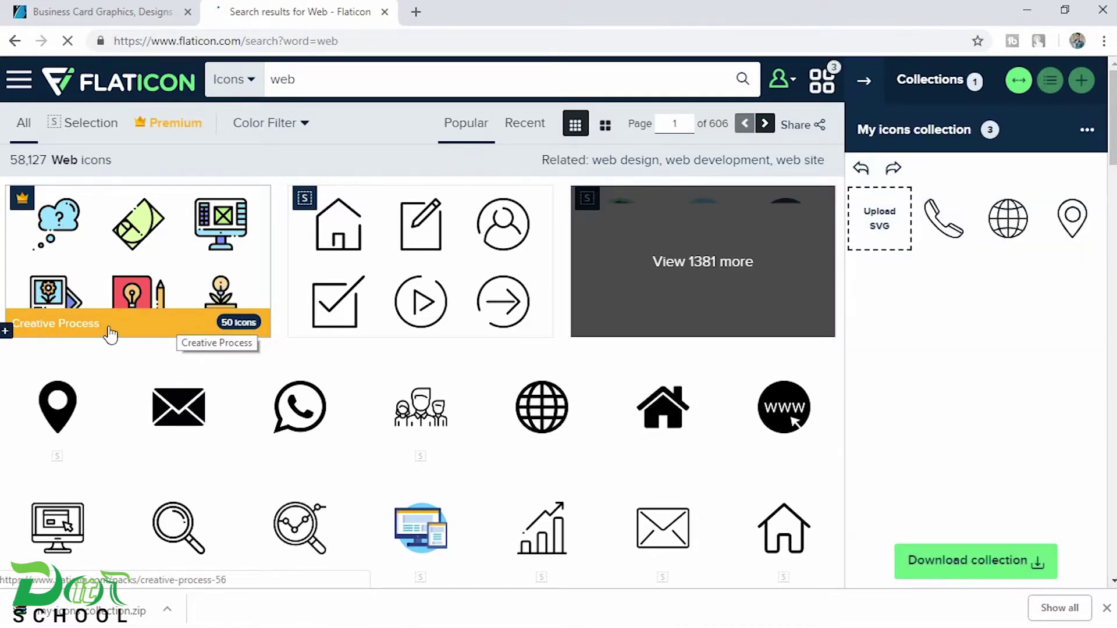
pyautogui.moveTo(541, 407)
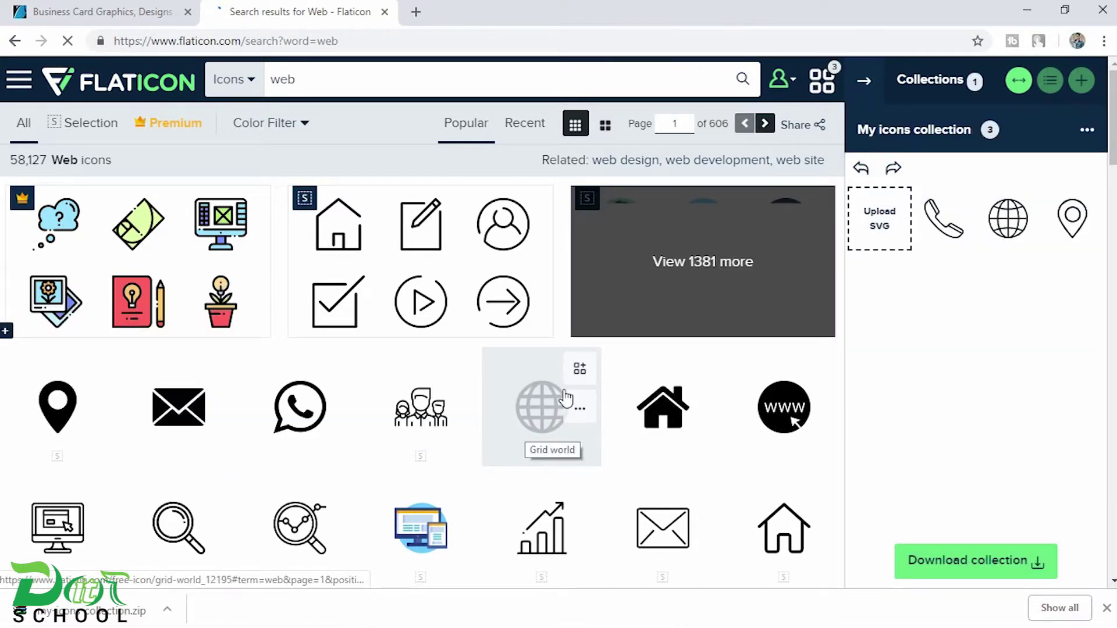
pyautogui.click(580, 369)
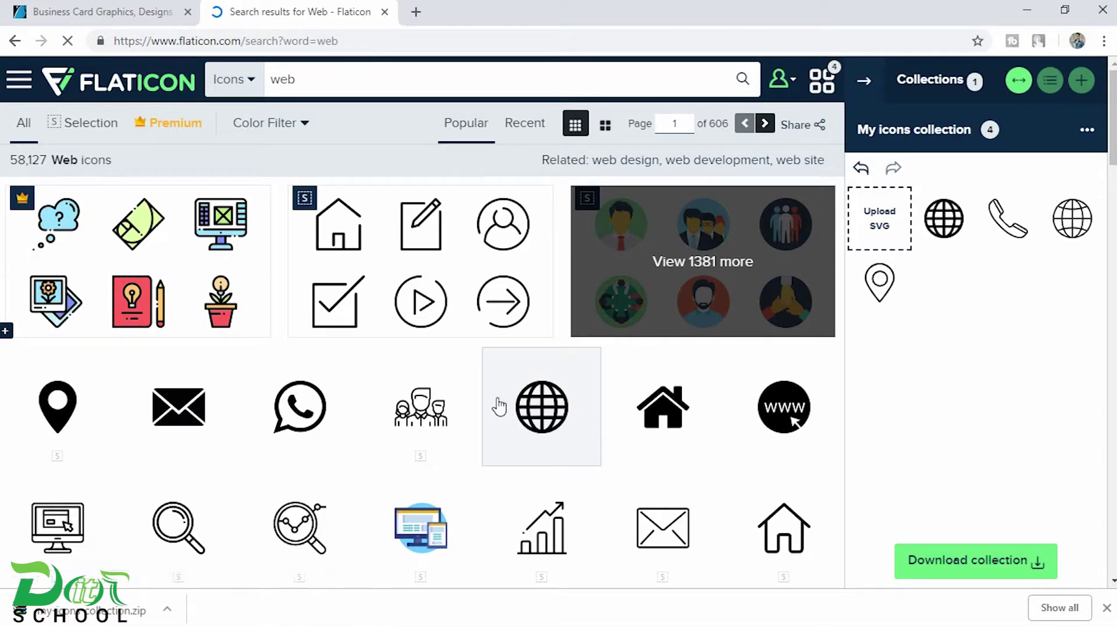
pyautogui.click(554, 394)
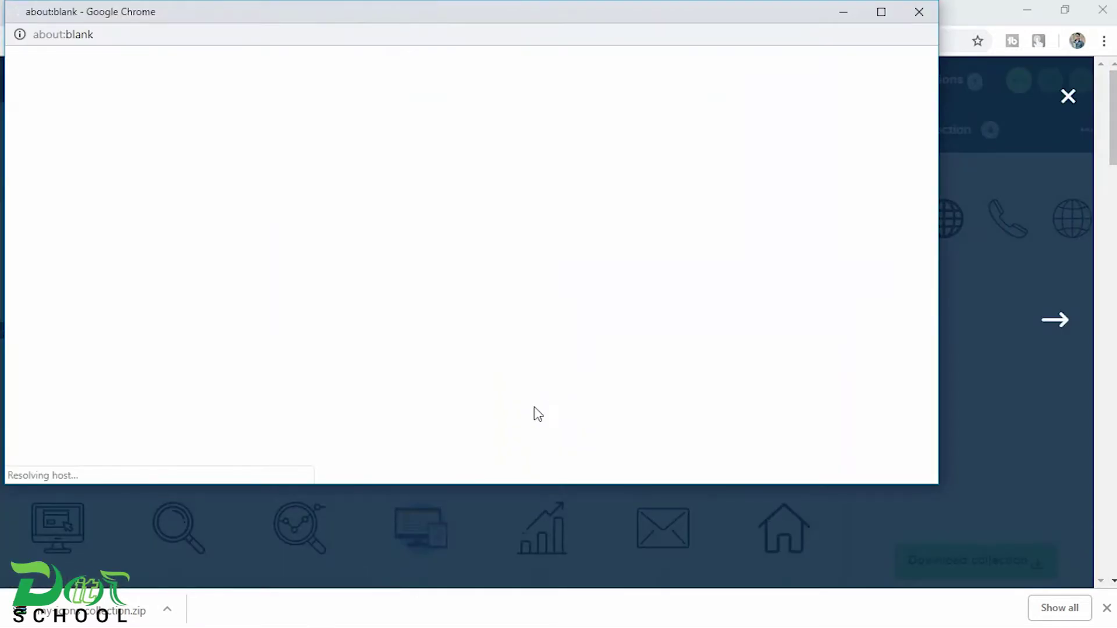
pyautogui.click(911, 19)
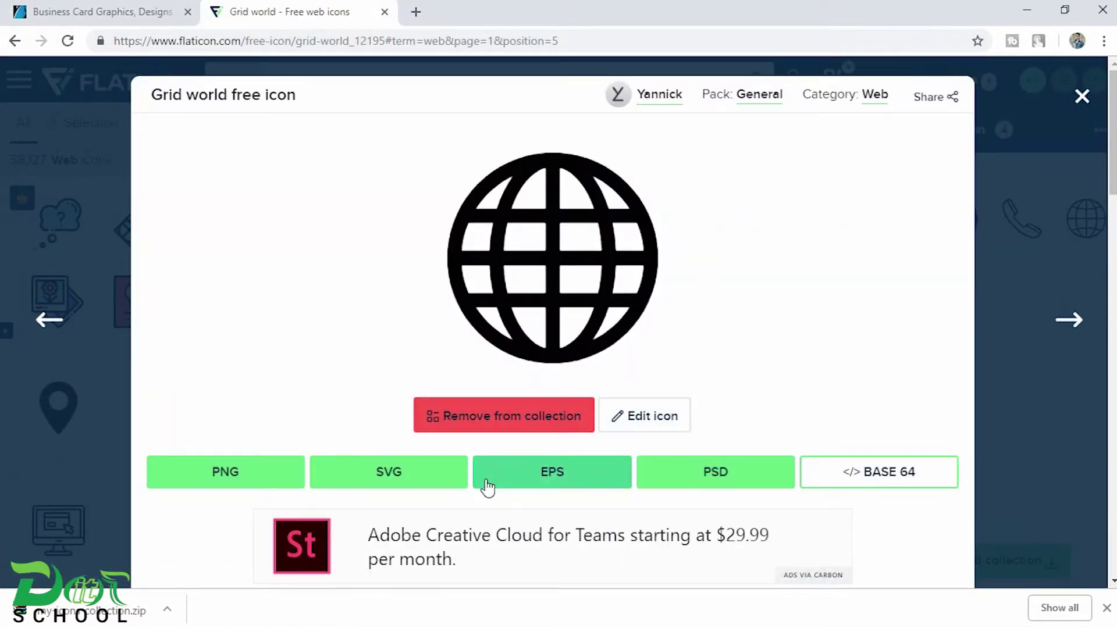
# - Download the globe icon for free as a 128 px PNG
pyautogui.click(244, 474)
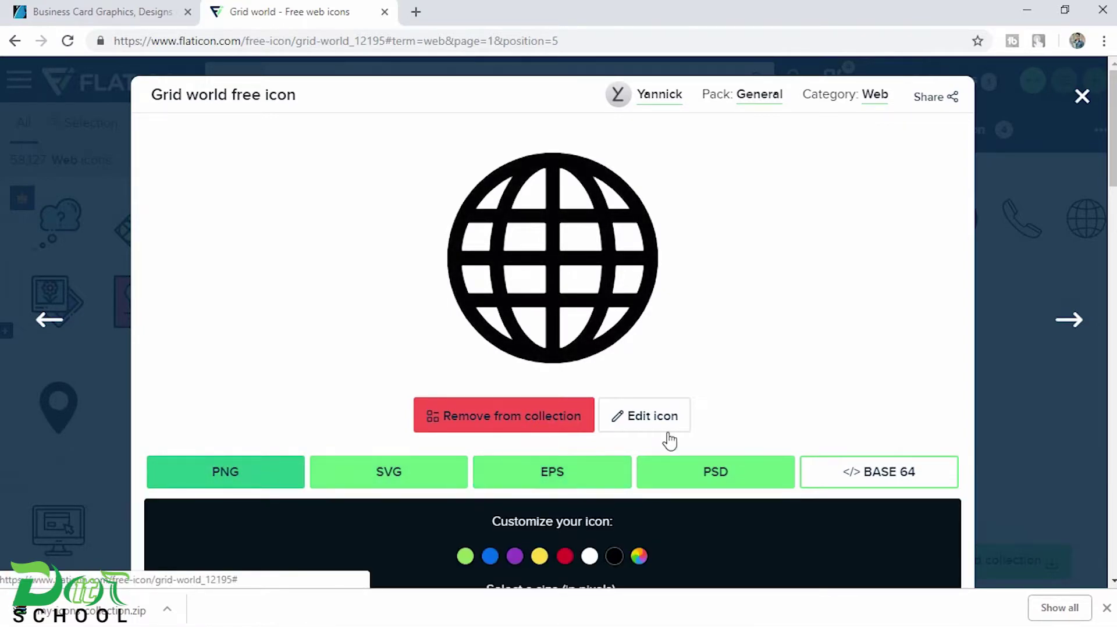
pyautogui.scroll(-3, 641, 431)
pyautogui.click(573, 460)
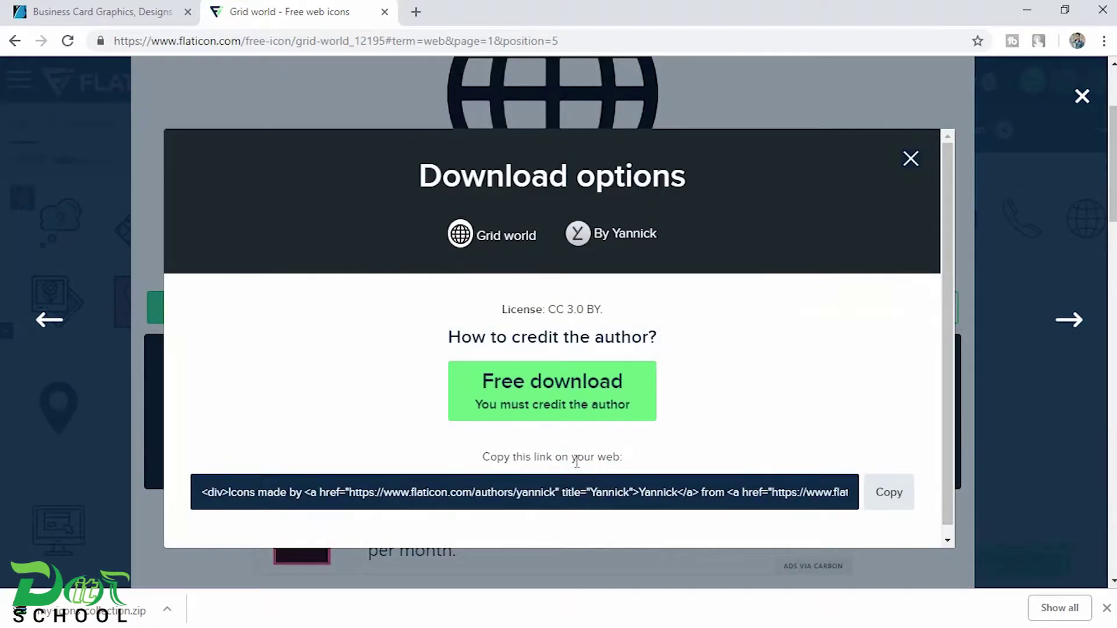
pyautogui.click(588, 398)
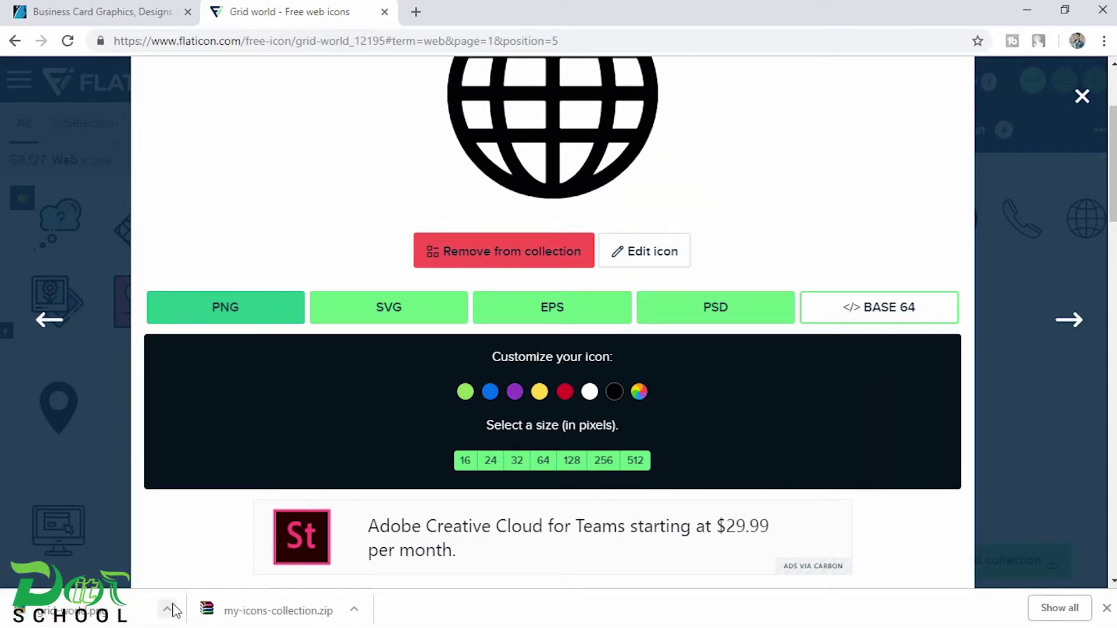
# - Open the downloaded globe PNG in Photoshop from its folder
pyautogui.click(168, 610)
pyautogui.click(218, 555)
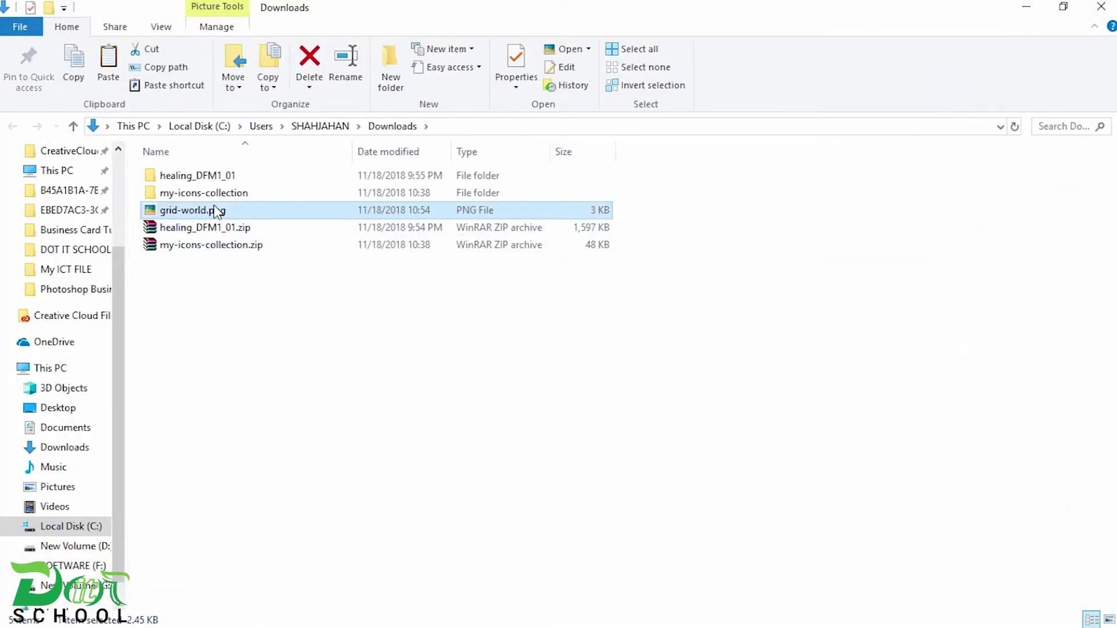
pyautogui.moveTo(238, 223); pyautogui.dragTo(600, 625)
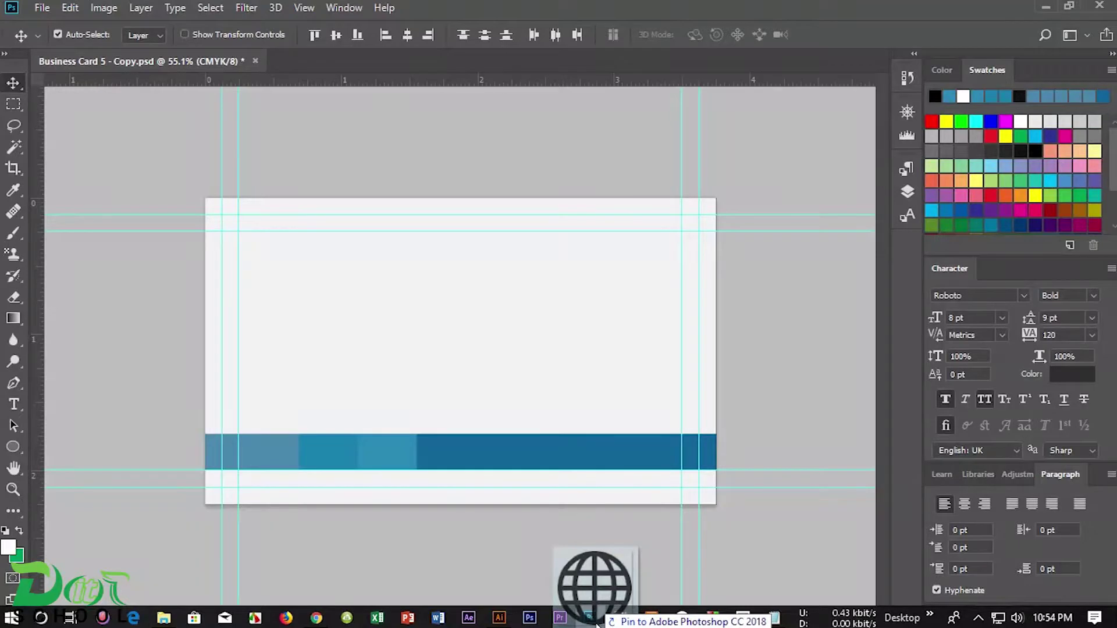
pyautogui.moveTo(600, 624); pyautogui.dragTo(529, 130)
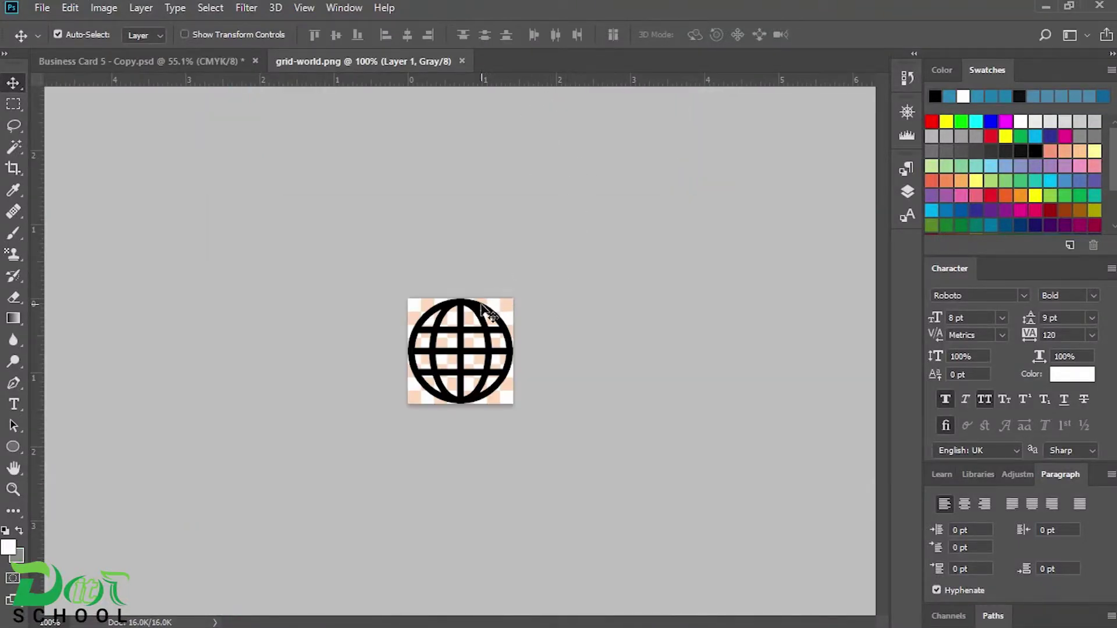
# - Bring the globe into the business card and fill its shape with white
pyautogui.moveTo(474, 306); pyautogui.dragTo(423, 346)
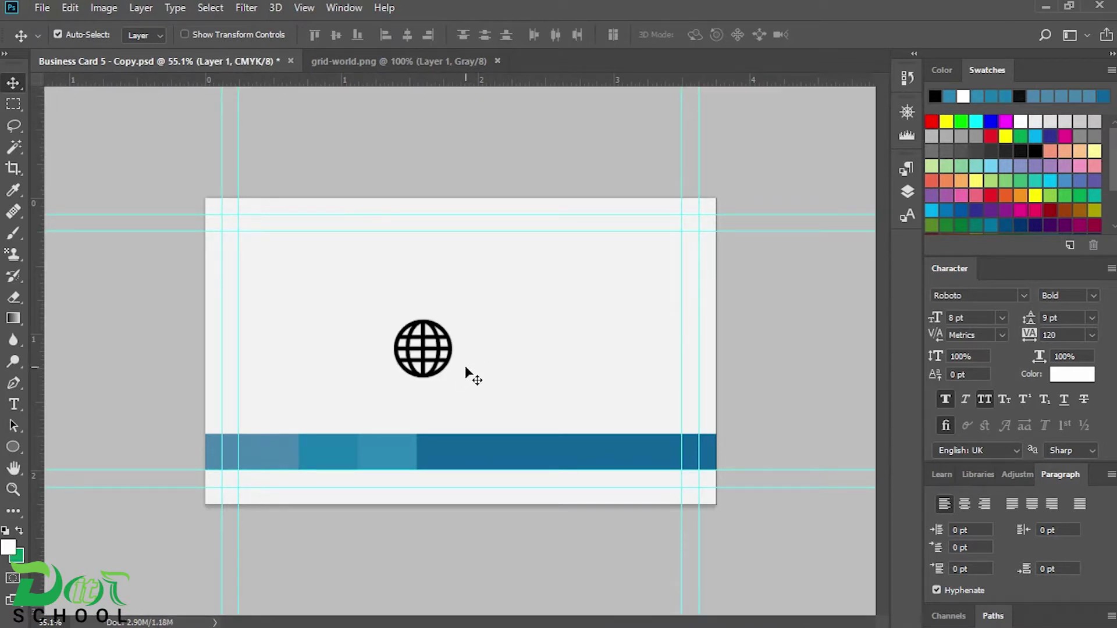
pyautogui.scroll(3, 465, 366)
pyautogui.scroll(2, 465, 365)
pyautogui.moveTo(470, 375); pyautogui.dragTo(508, 303)
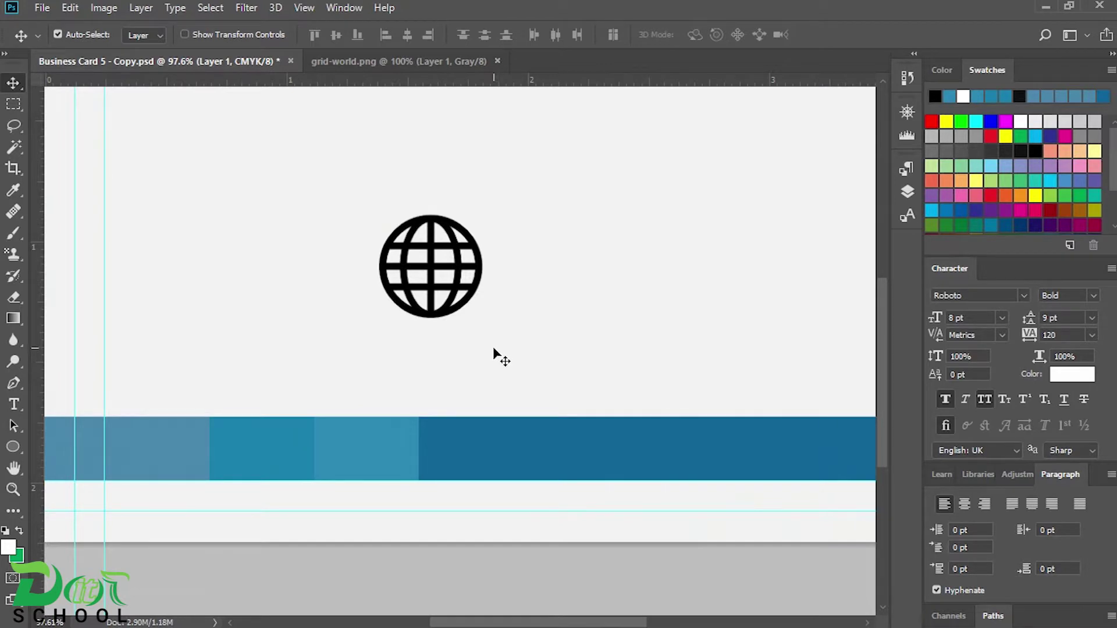
pyautogui.click(908, 193)
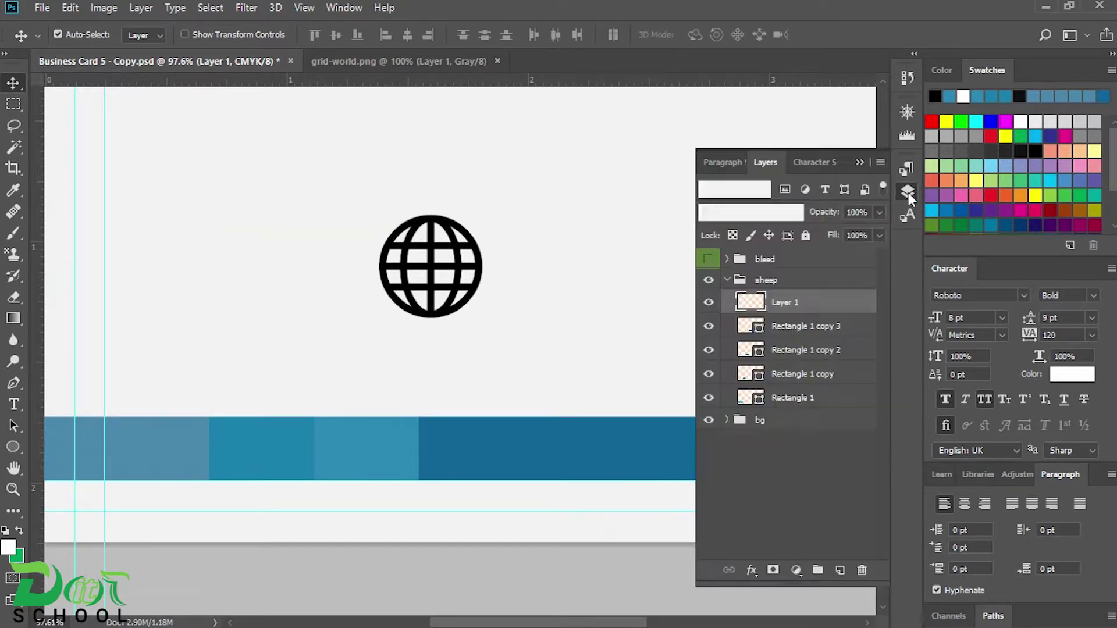
pyautogui.keyDown('ctrl'); pyautogui.click(752, 302); pyautogui.keyUp('ctrl')
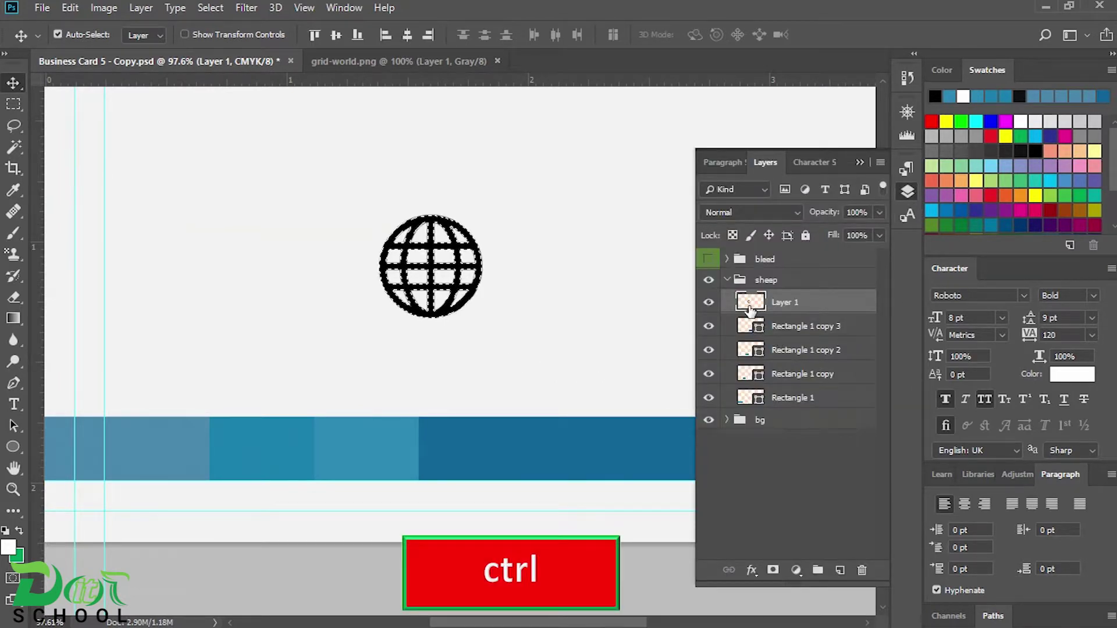
pyautogui.click(8, 547)
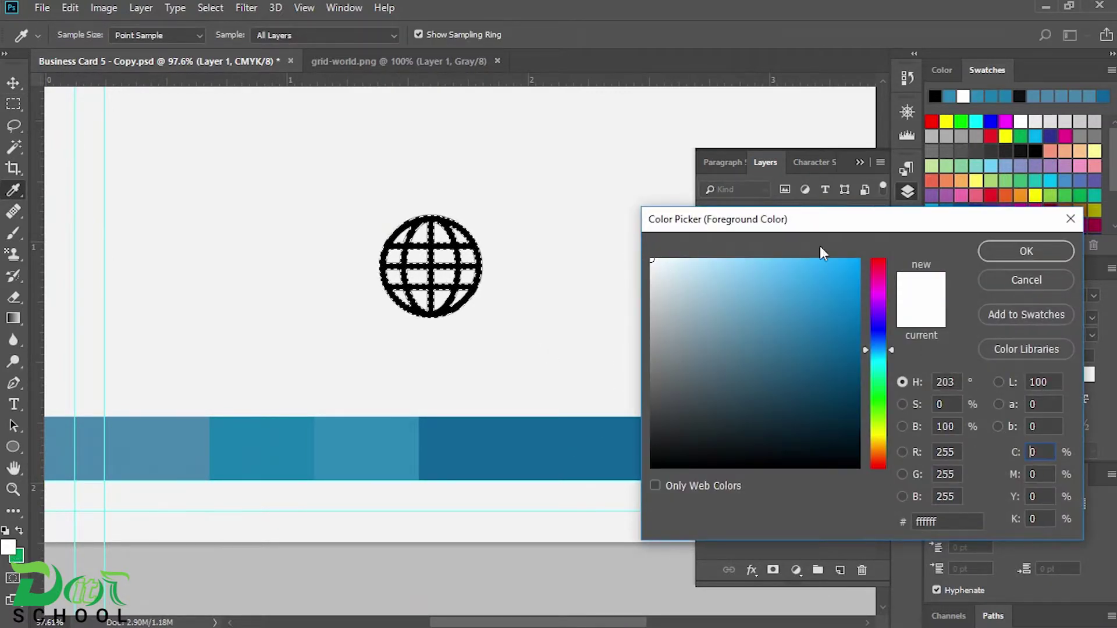
pyautogui.click(1045, 245)
pyautogui.hotkey('alt', 'BackSpace')
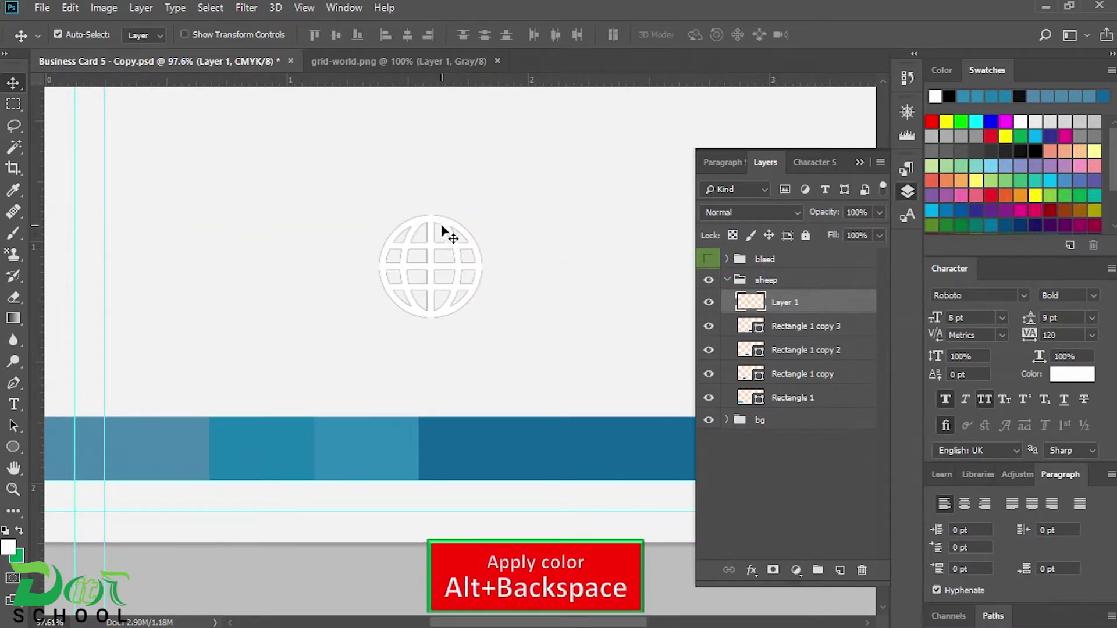
# - Shrink the globe onto the blue band, centre it in its box, and fit the card
pyautogui.moveTo(444, 229)
pyautogui.mouseDown()
pyautogui.moveTo(393, 390)
pyautogui.moveTo(455, 408)
pyautogui.moveTo(410, 444)
pyautogui.moveTo(415, 435)
pyautogui.mouseUp()
pyautogui.hotkey('ctrl', 't')
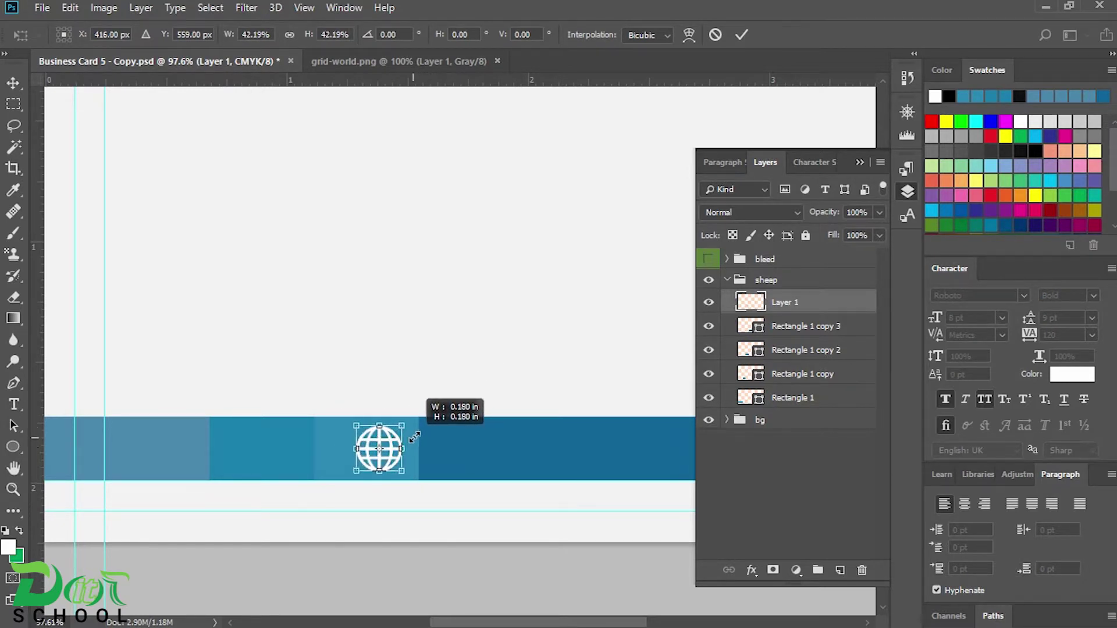
pyautogui.press('Return')
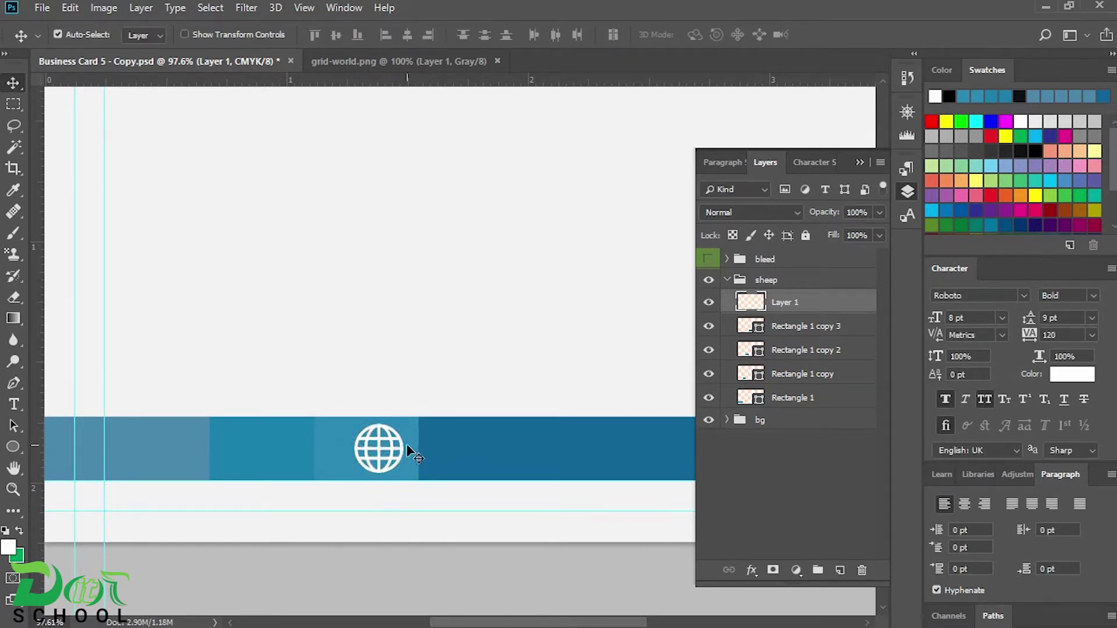
pyautogui.click(348, 447)
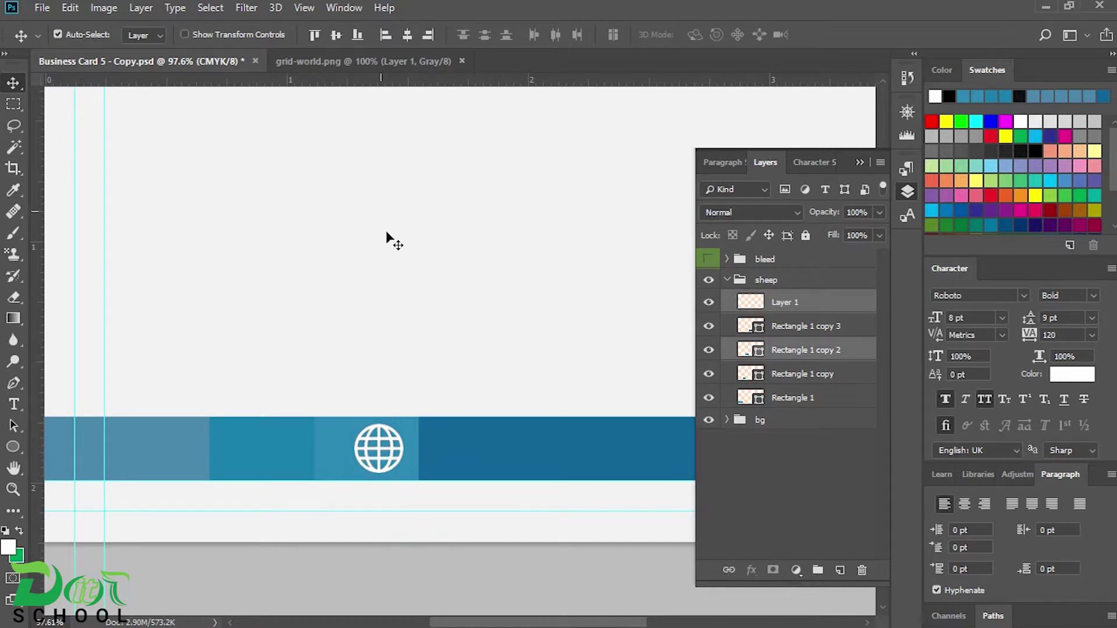
pyautogui.click(407, 35)
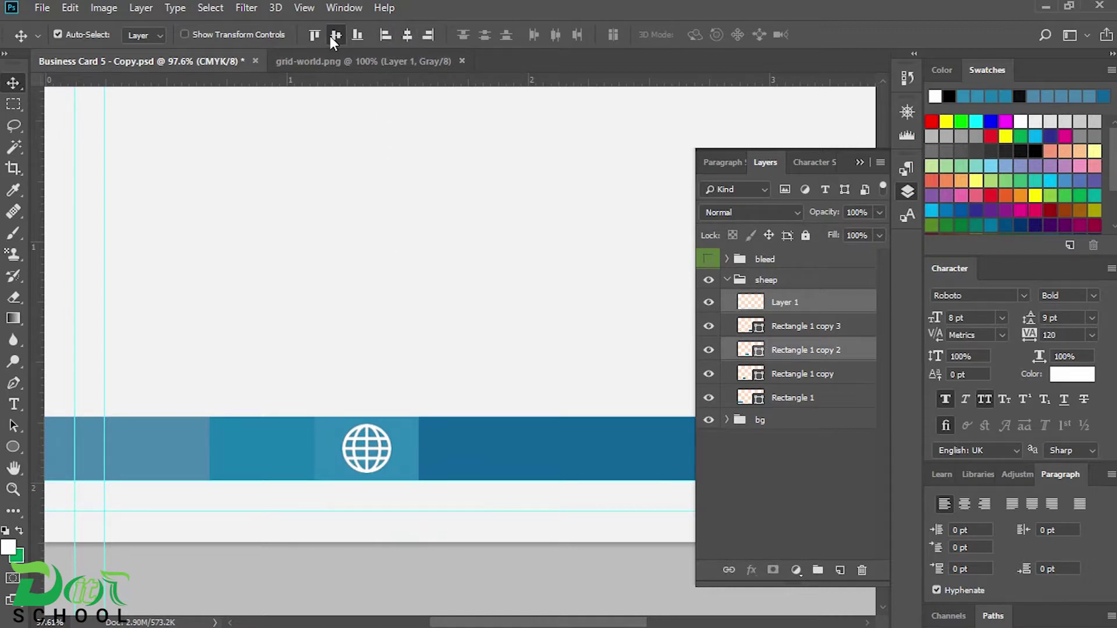
pyautogui.hotkey('ctrl', '0')
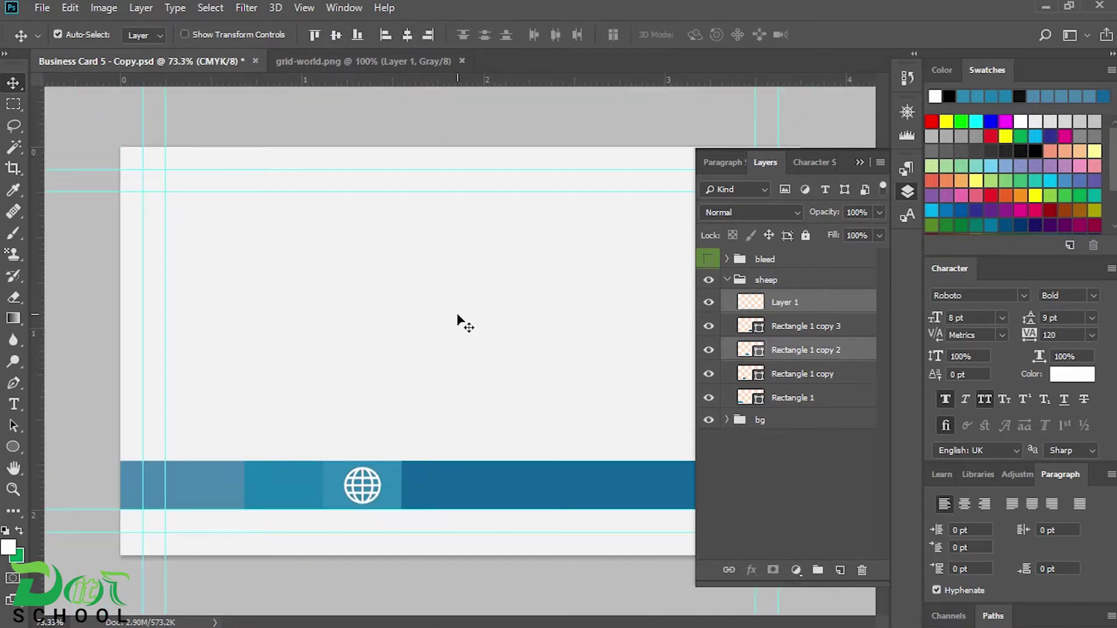
pyautogui.hotkey('ctrl', '-')
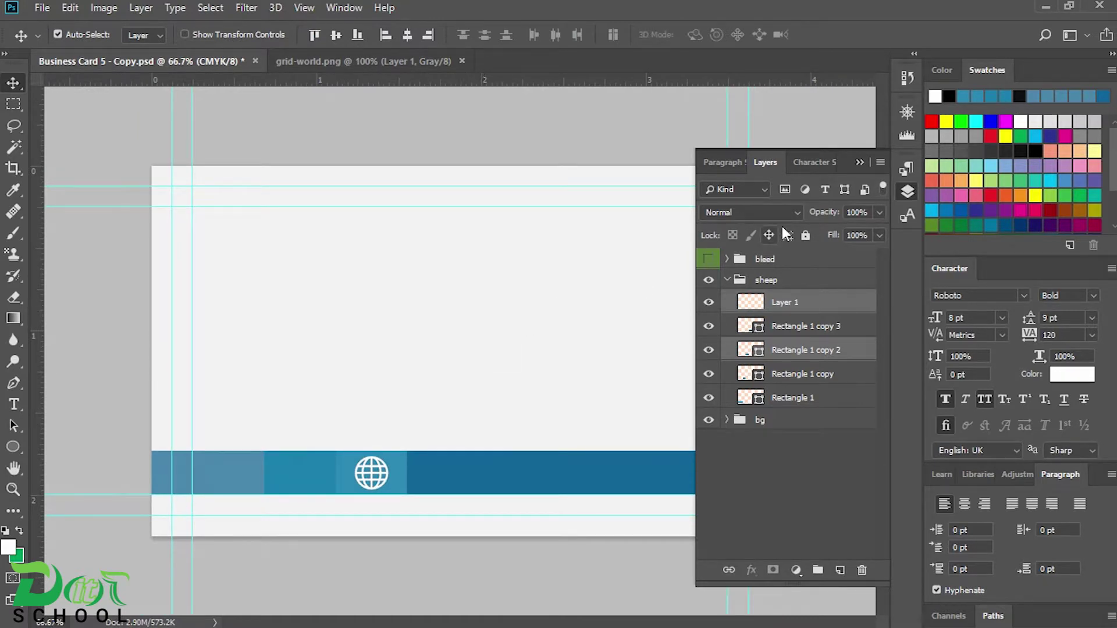
pyautogui.click(14, 404)
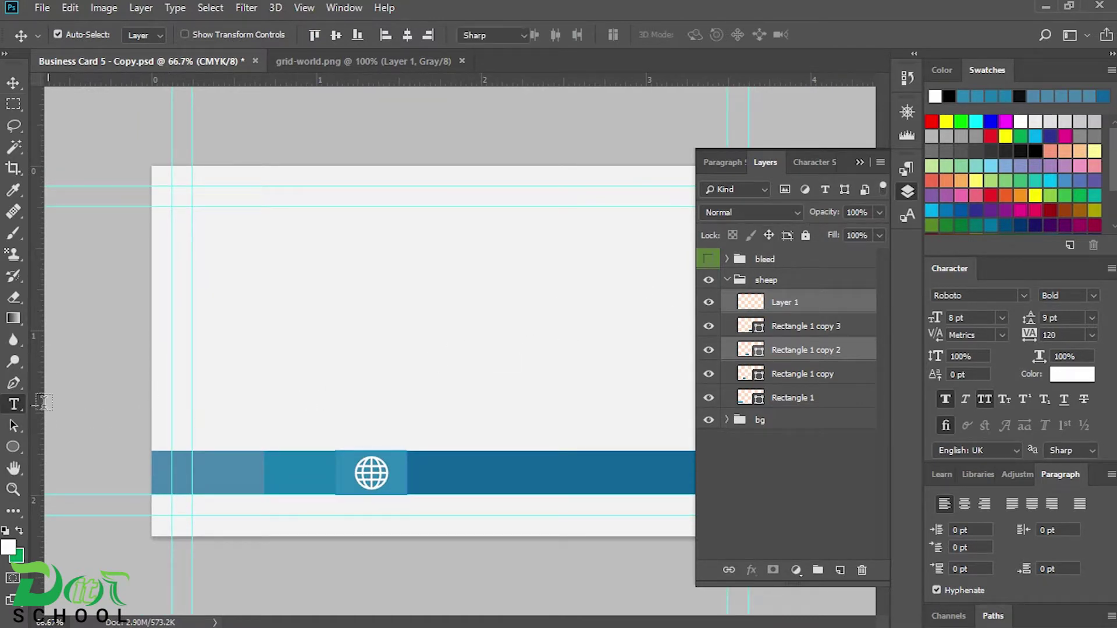
# - Paste YOURWEBSITENAME.COM from the notes and move it onto the blue band
pyautogui.click(274, 374)
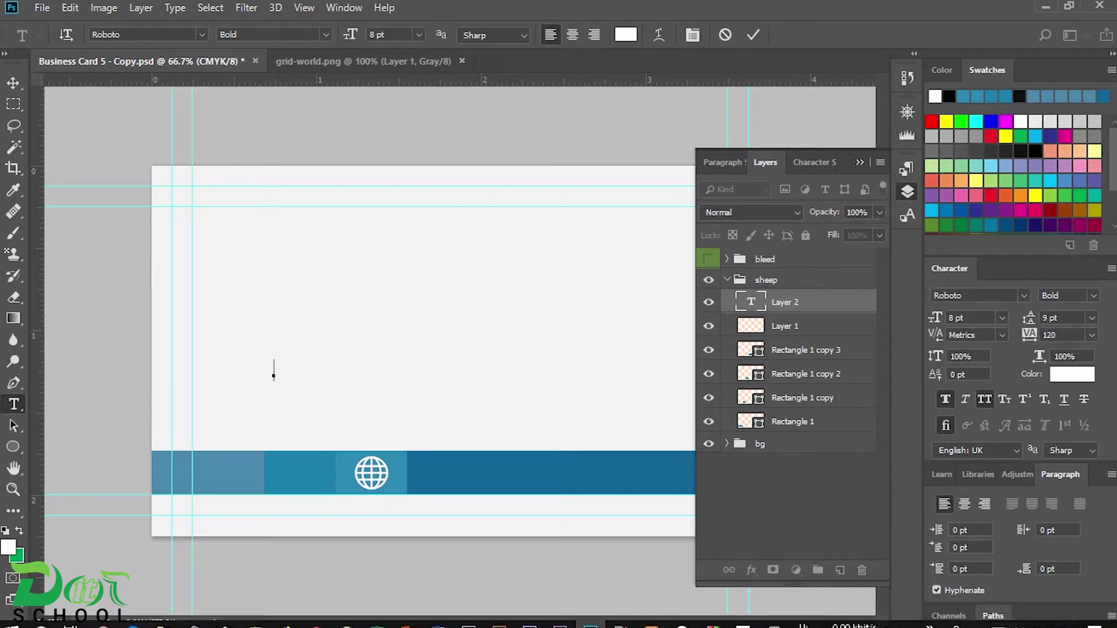
pyautogui.click(774, 618)
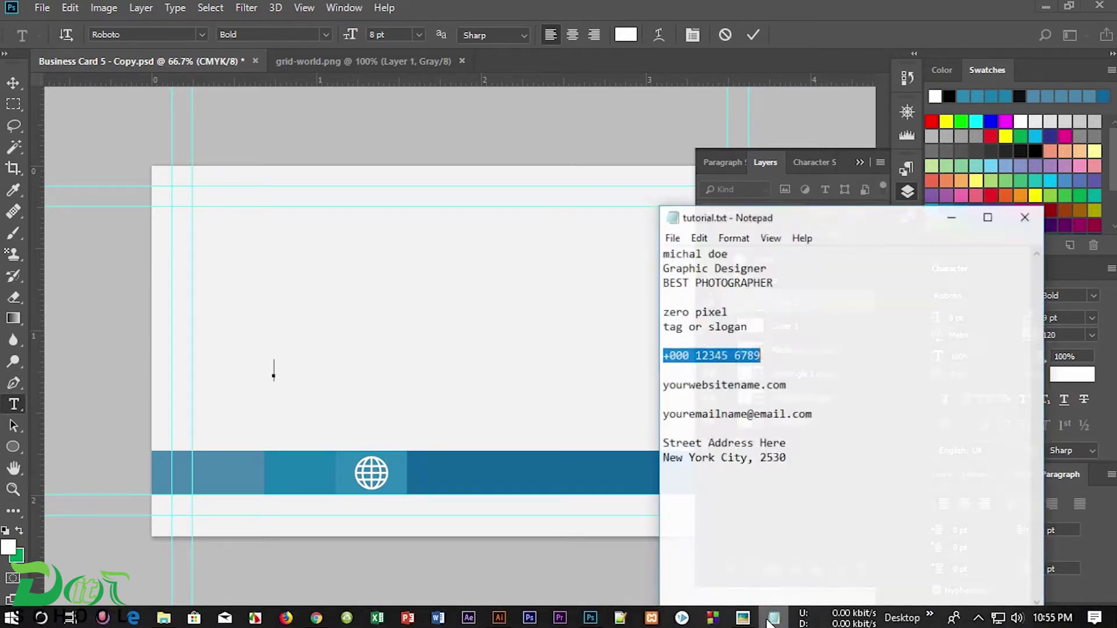
pyautogui.moveTo(792, 380); pyautogui.dragTo(662, 384)
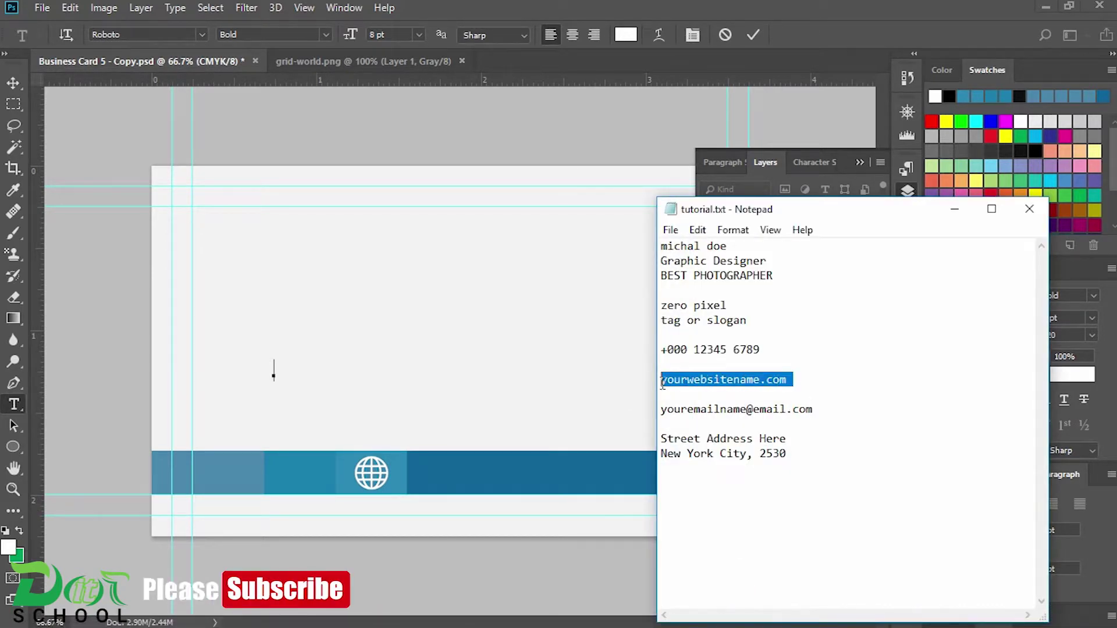
pyautogui.click(954, 209)
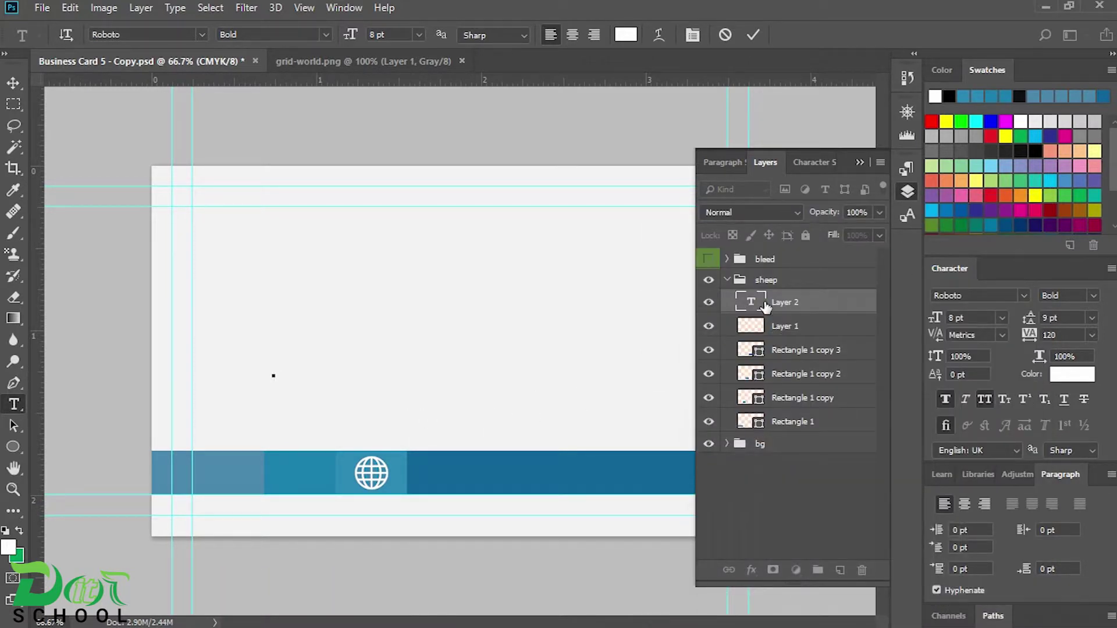
pyautogui.hotkey('ctrl', 'v')
pyautogui.click(14, 85)
pyautogui.moveTo(381, 373)
pyautogui.mouseDown()
pyautogui.moveTo(548, 476)
pyautogui.moveTo(532, 476)
pyautogui.mouseUp()
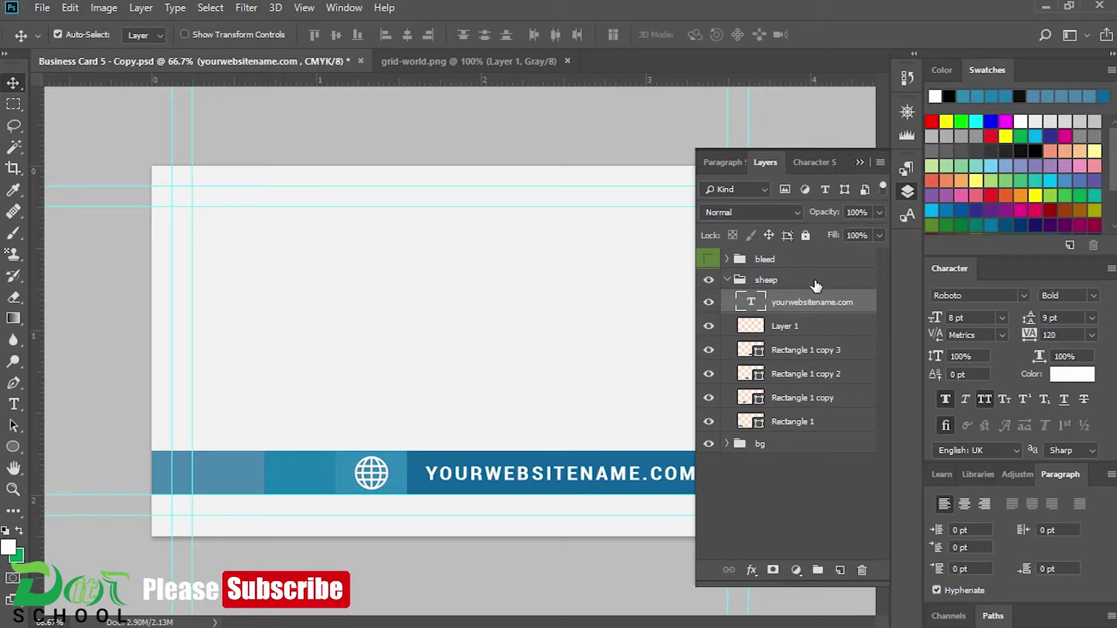
# - Turn off Faux Bold on the website text and centre it in the dark blue section
pyautogui.click(907, 194)
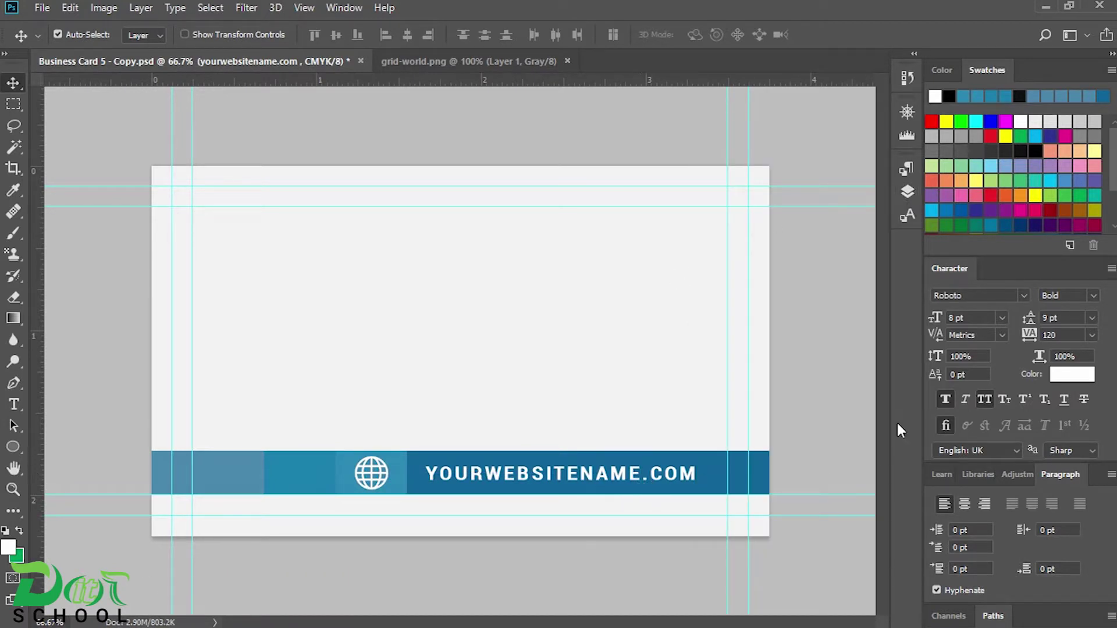
pyautogui.moveTo(984, 320); pyautogui.dragTo(916, 318)
pyautogui.click(1094, 297)
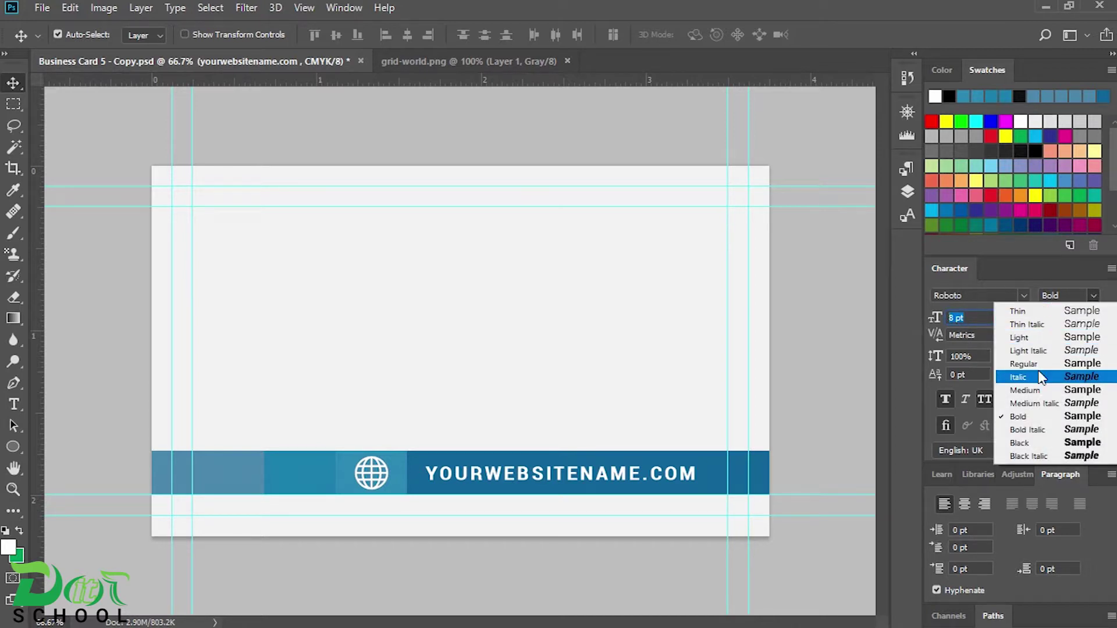
pyautogui.click(993, 392)
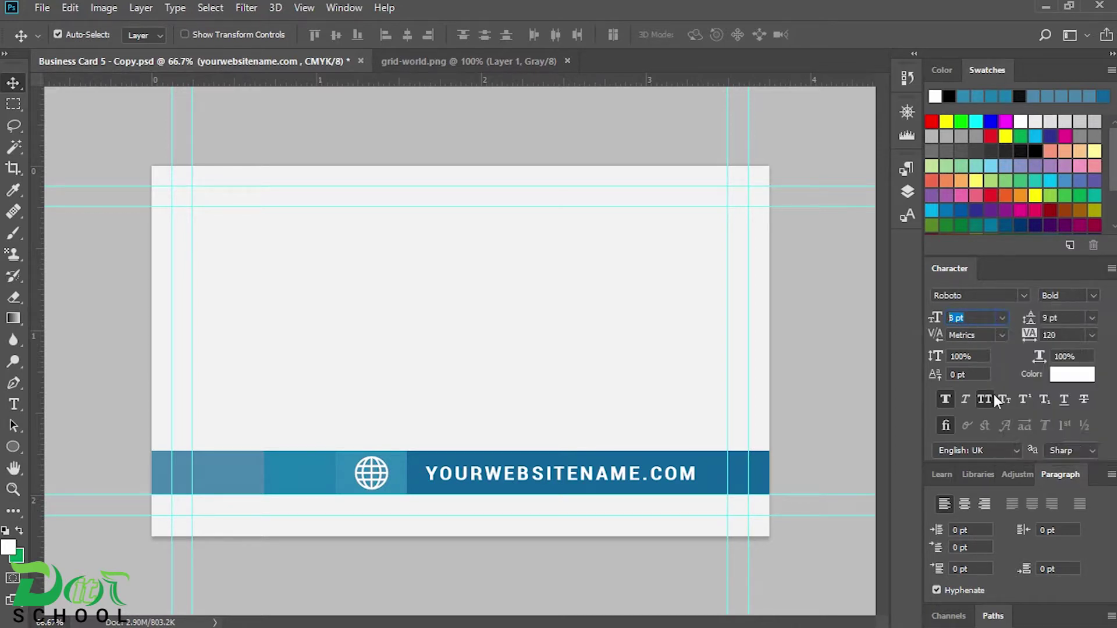
pyautogui.click(945, 400)
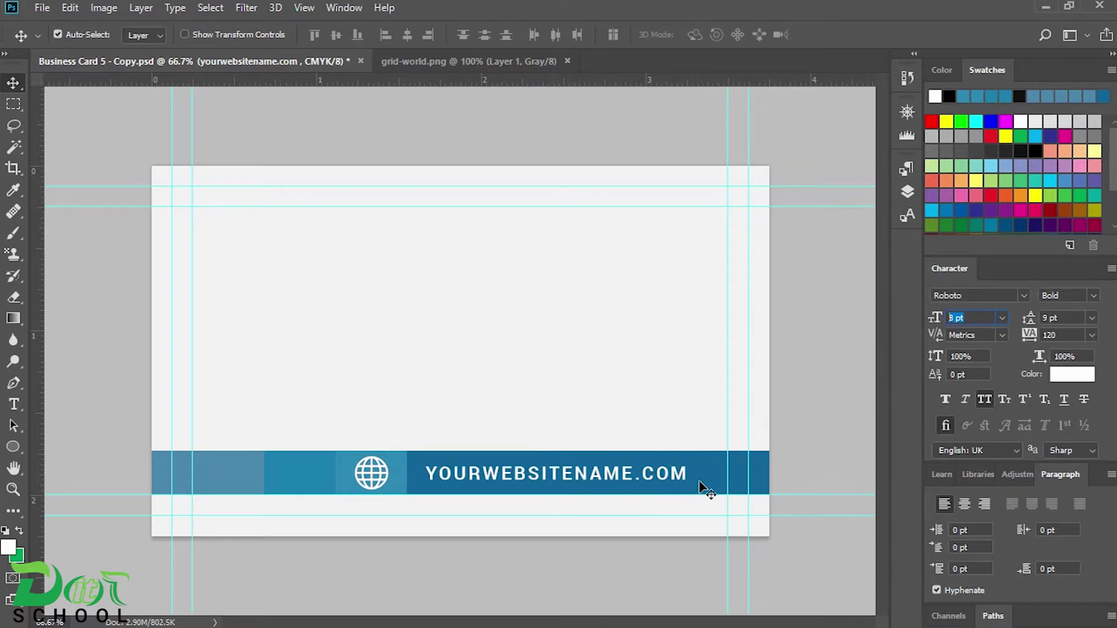
pyautogui.click(908, 192)
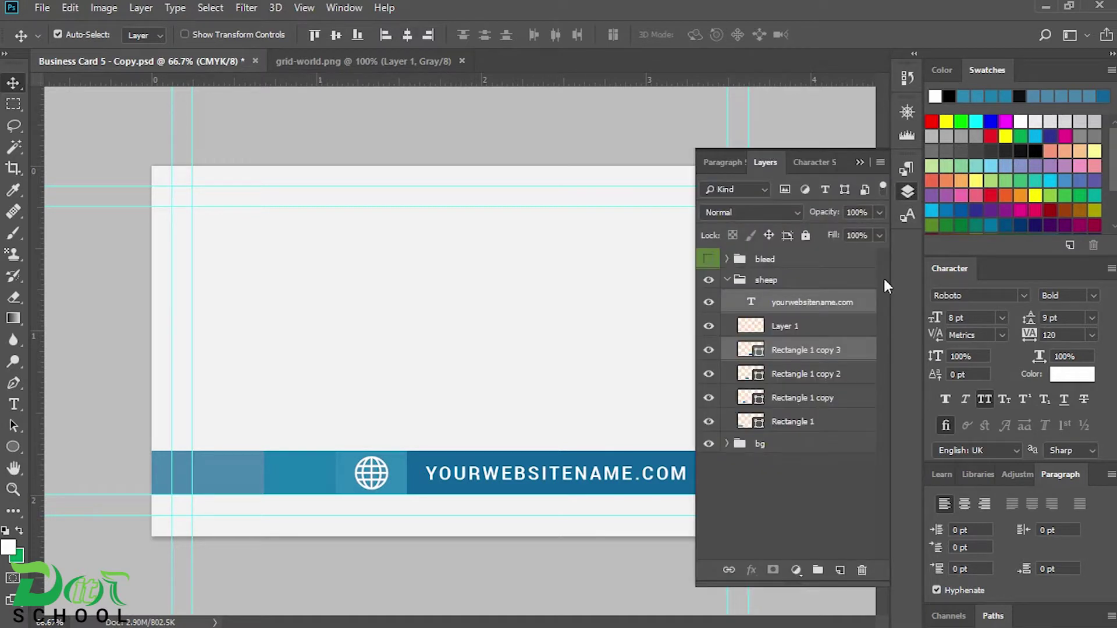
pyautogui.click(408, 34)
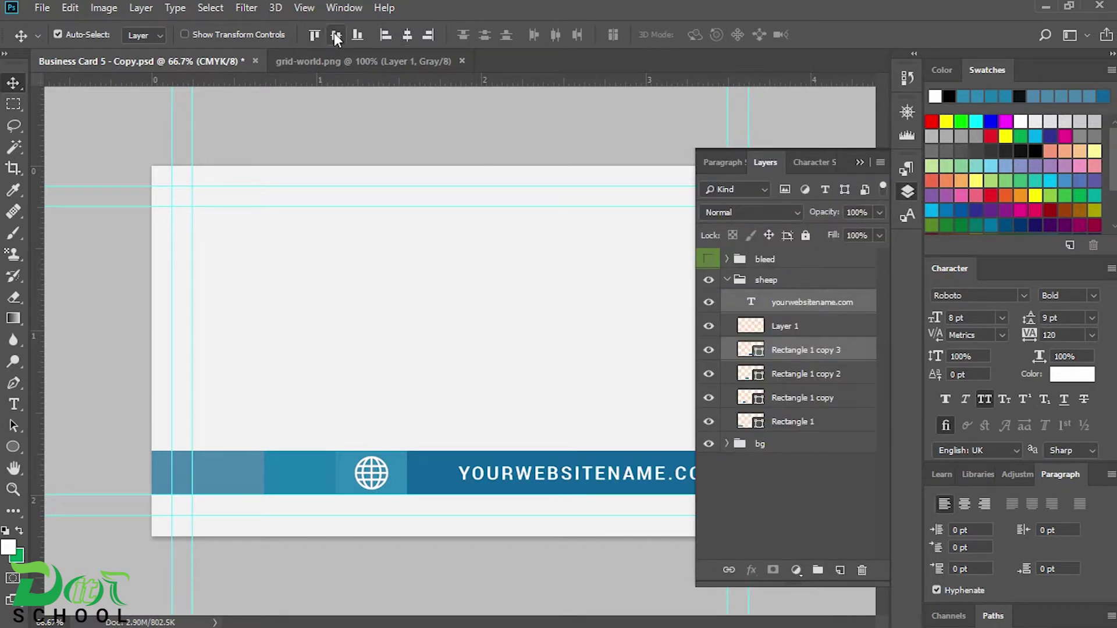
pyautogui.click(908, 192)
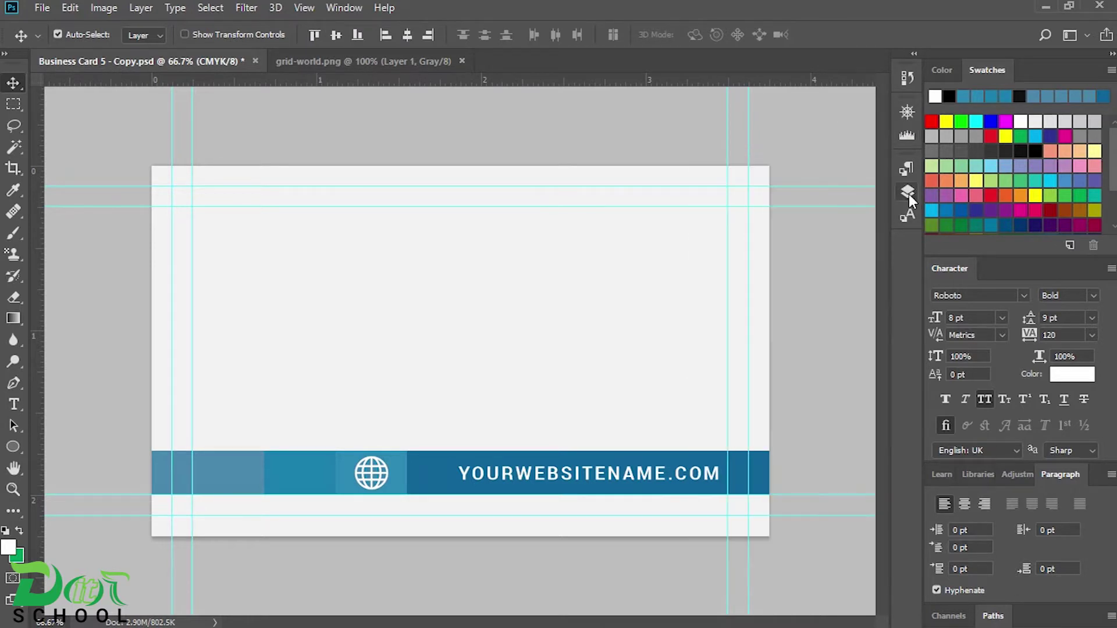
pyautogui.scroll(-2, 658, 369)
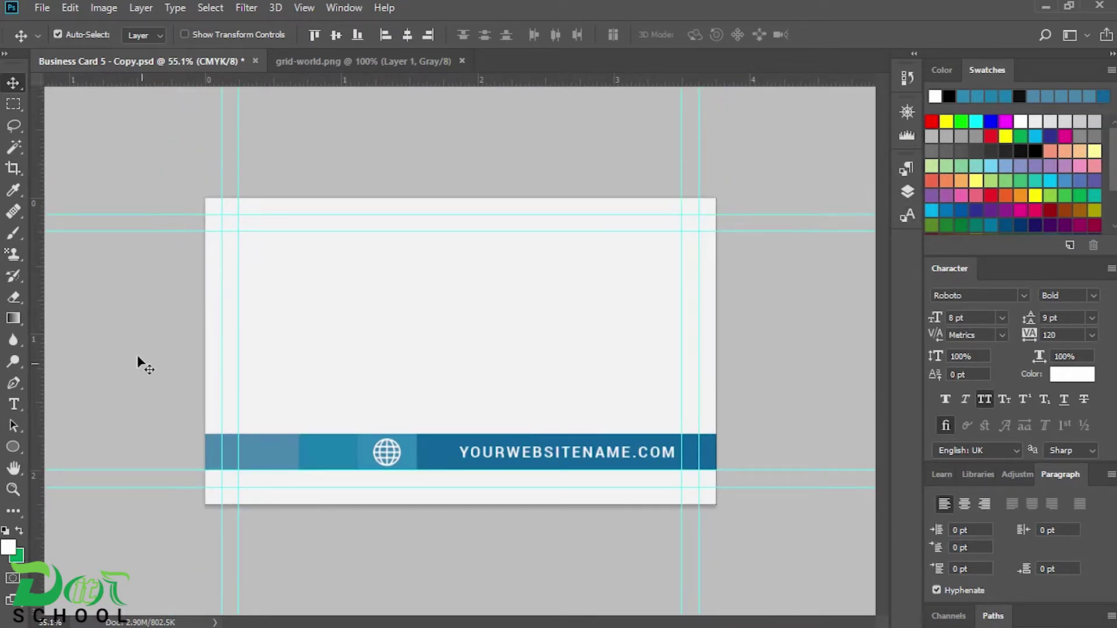
# - Copy only the blue cross-leaf logo from the Illustrator logo sheet
pyautogui.click(500, 618)
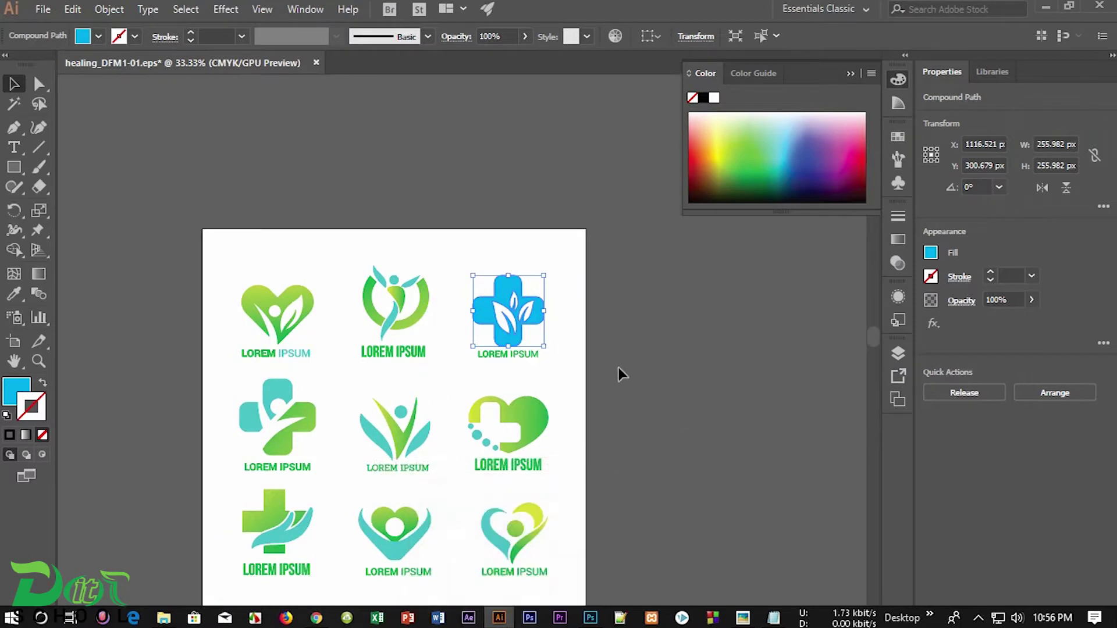
pyautogui.click(464, 236)
pyautogui.click(511, 300)
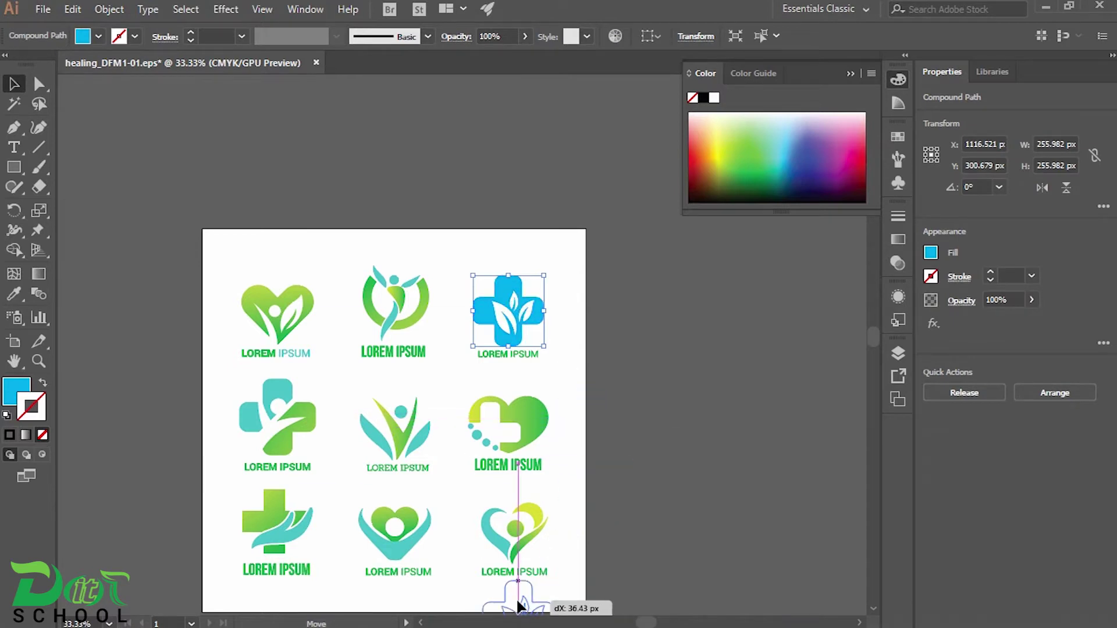
pyautogui.click(552, 619)
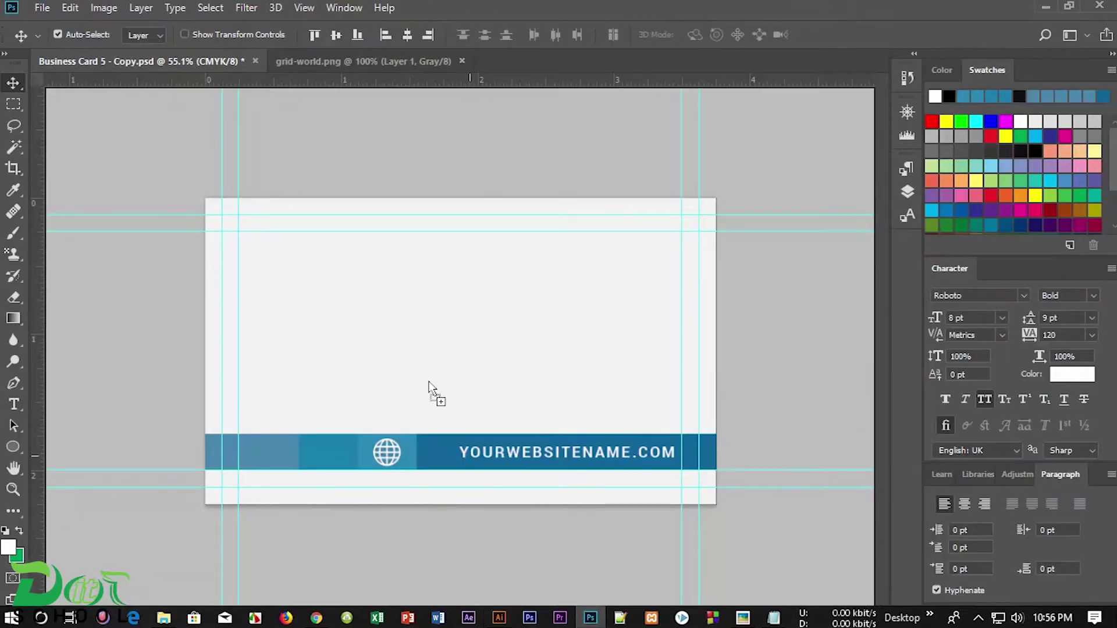
# - Paste the logo, shrink it to about a fifth, and place it above the band
pyautogui.hotkey('ctrl', 'v')
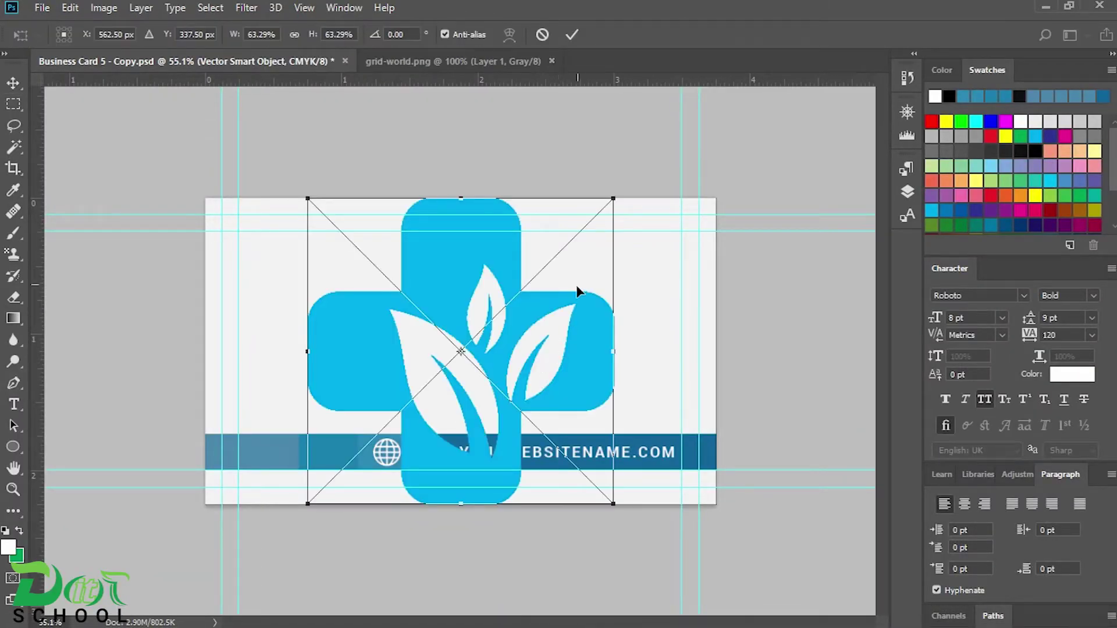
pyautogui.moveTo(615, 203); pyautogui.dragTo(509, 376)
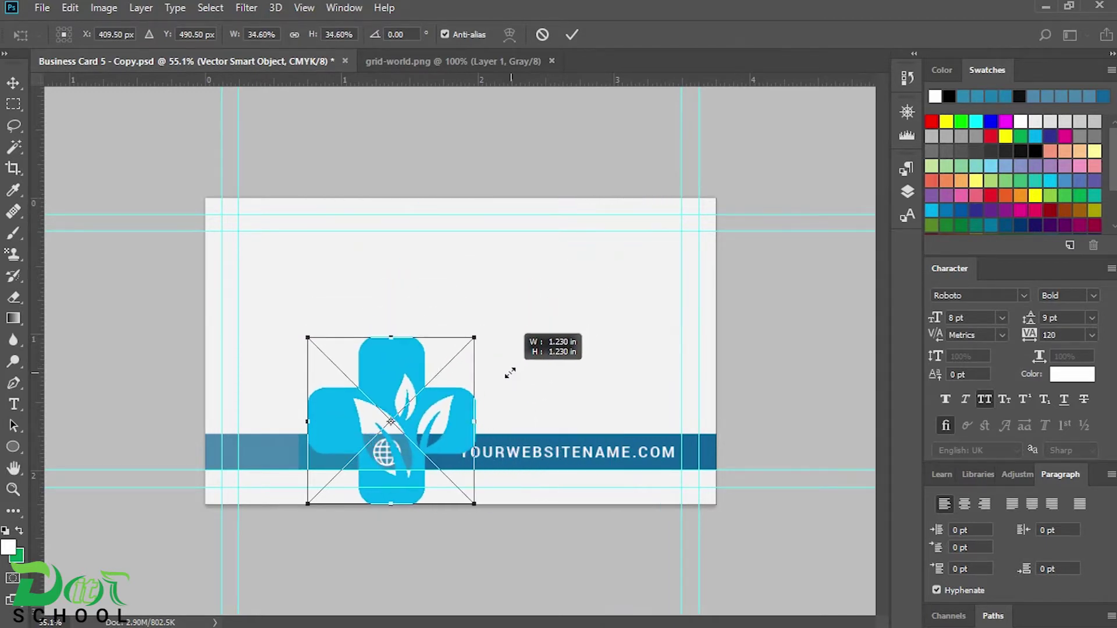
pyautogui.moveTo(509, 376); pyautogui.dragTo(536, 320)
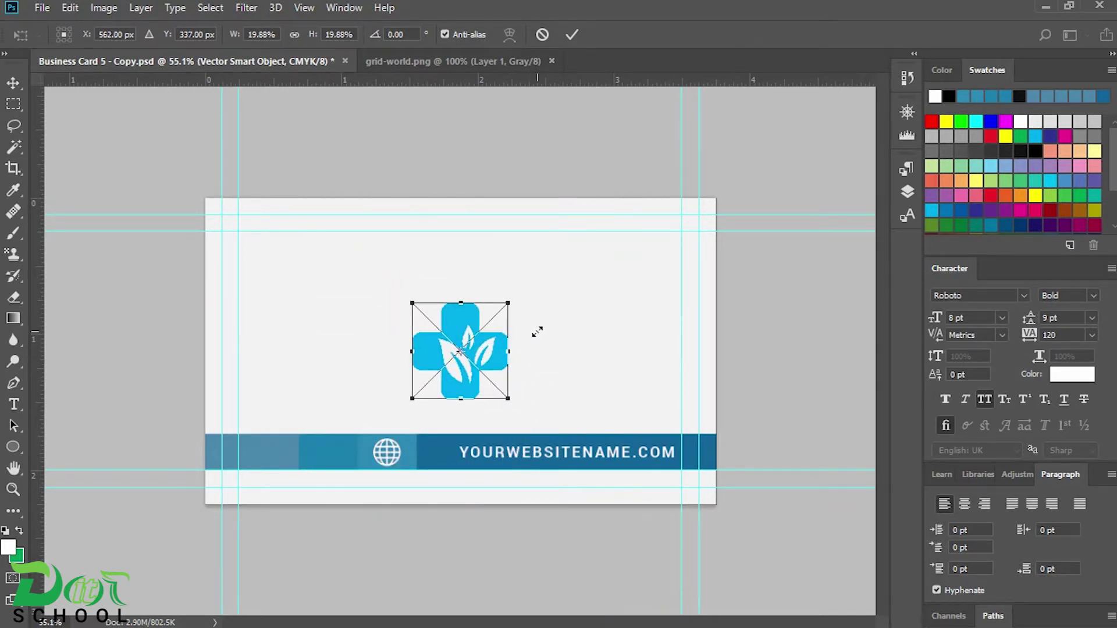
pyautogui.moveTo(465, 324); pyautogui.dragTo(461, 287)
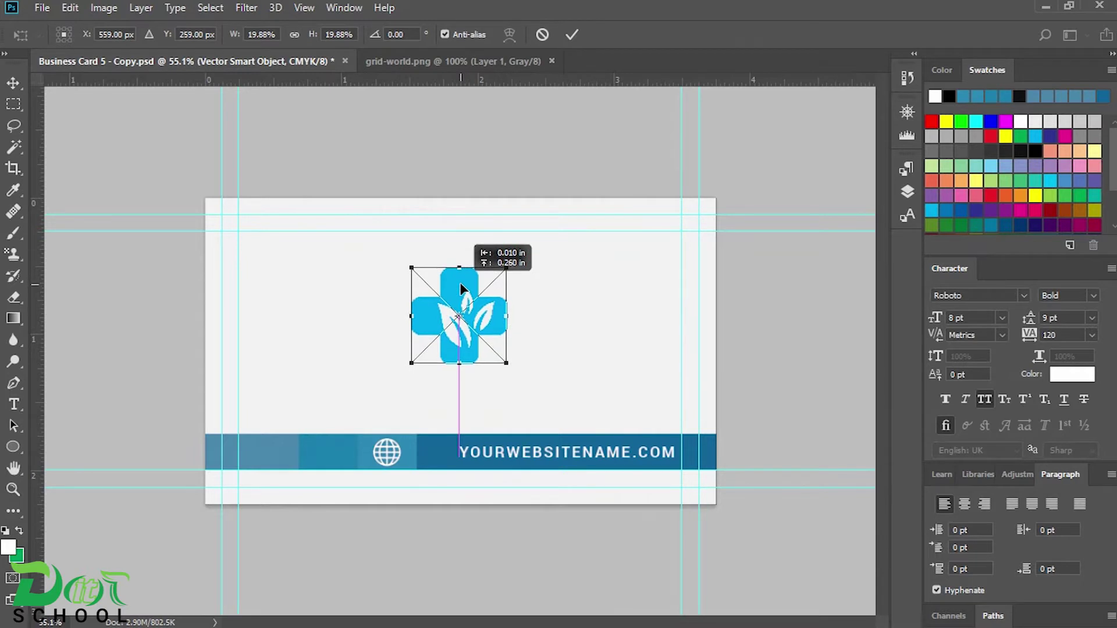
pyautogui.moveTo(460, 287); pyautogui.dragTo(509, 263)
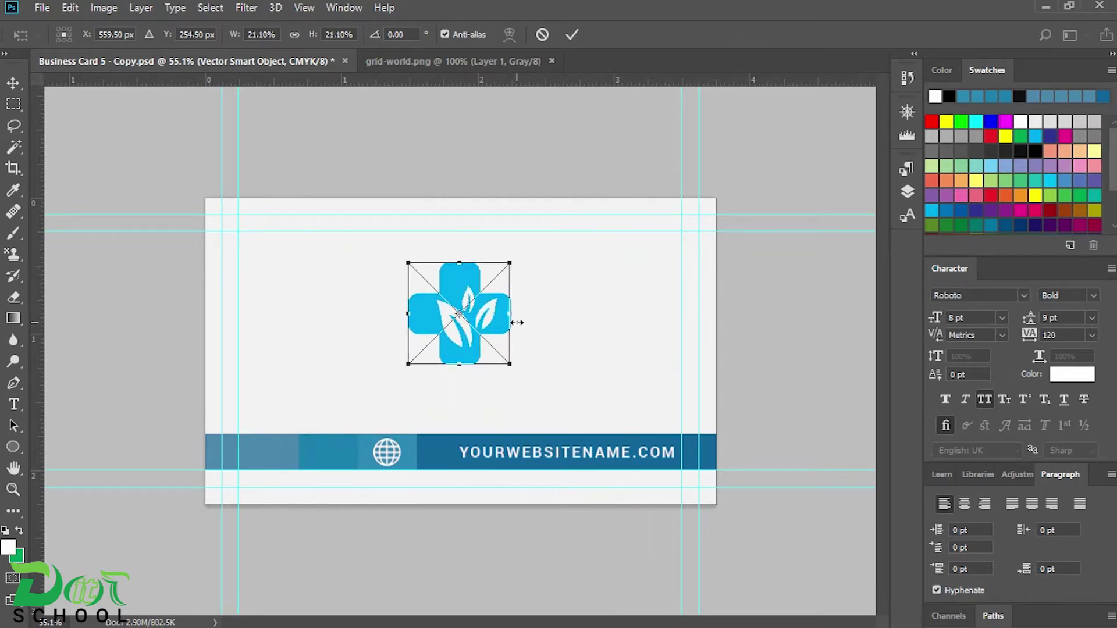
pyautogui.press('Return')
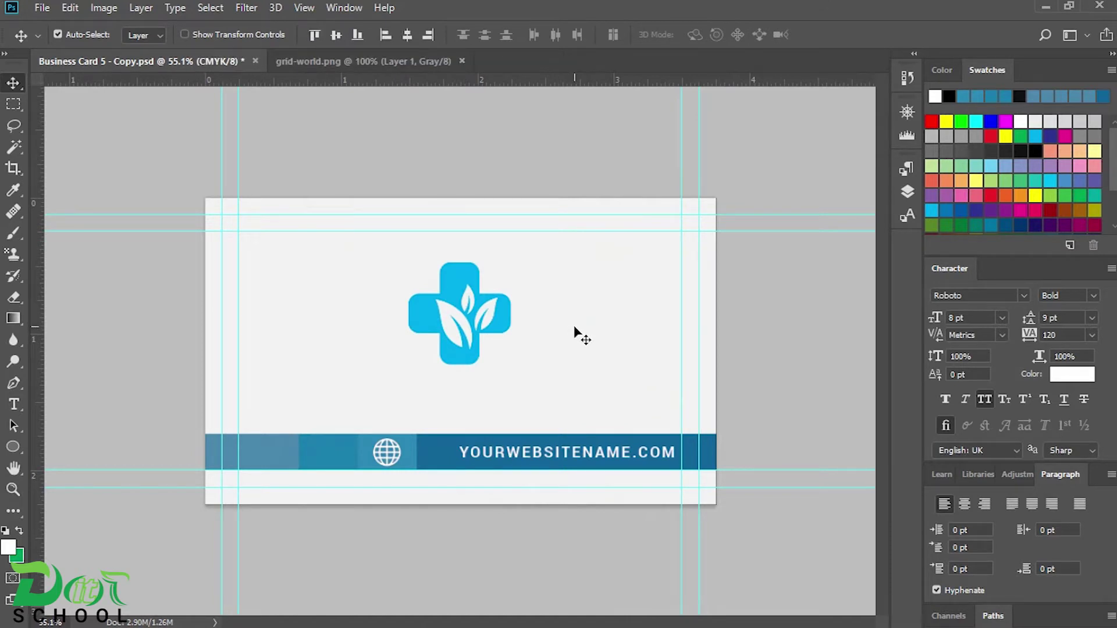
# - Centre the logo horizontally and vertically on the card, then nudge it up
pyautogui.click(908, 191)
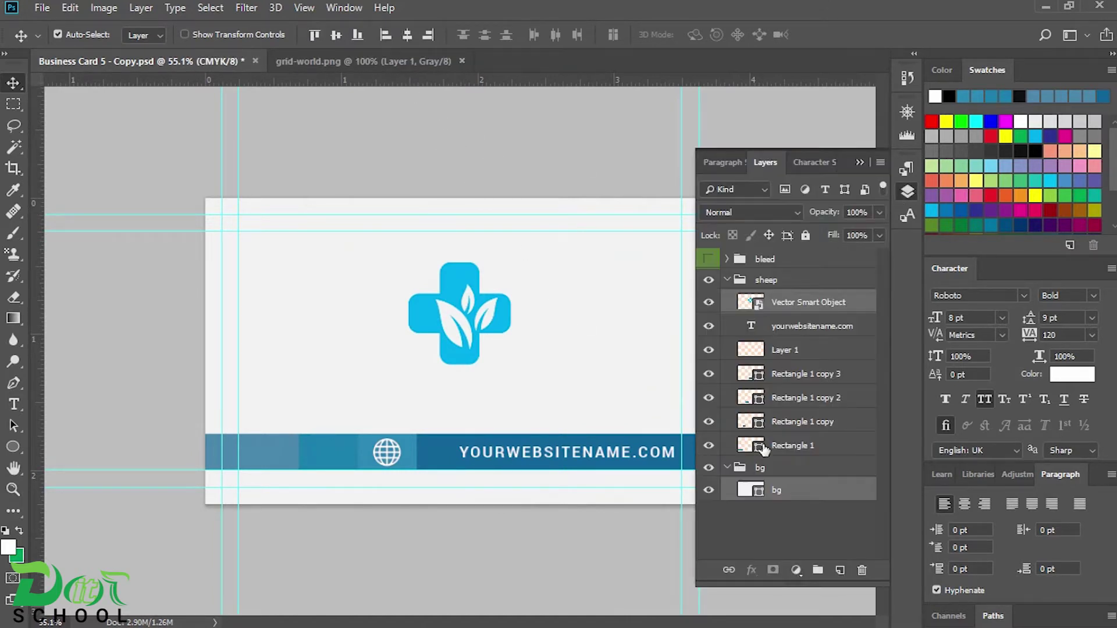
pyautogui.click(408, 38)
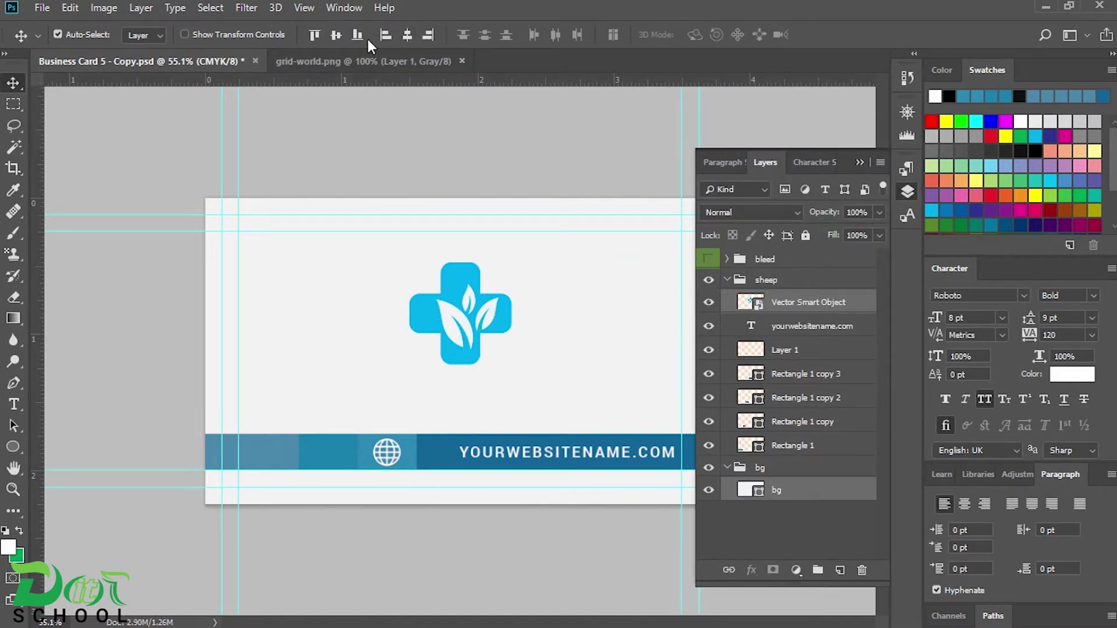
pyautogui.click(340, 37)
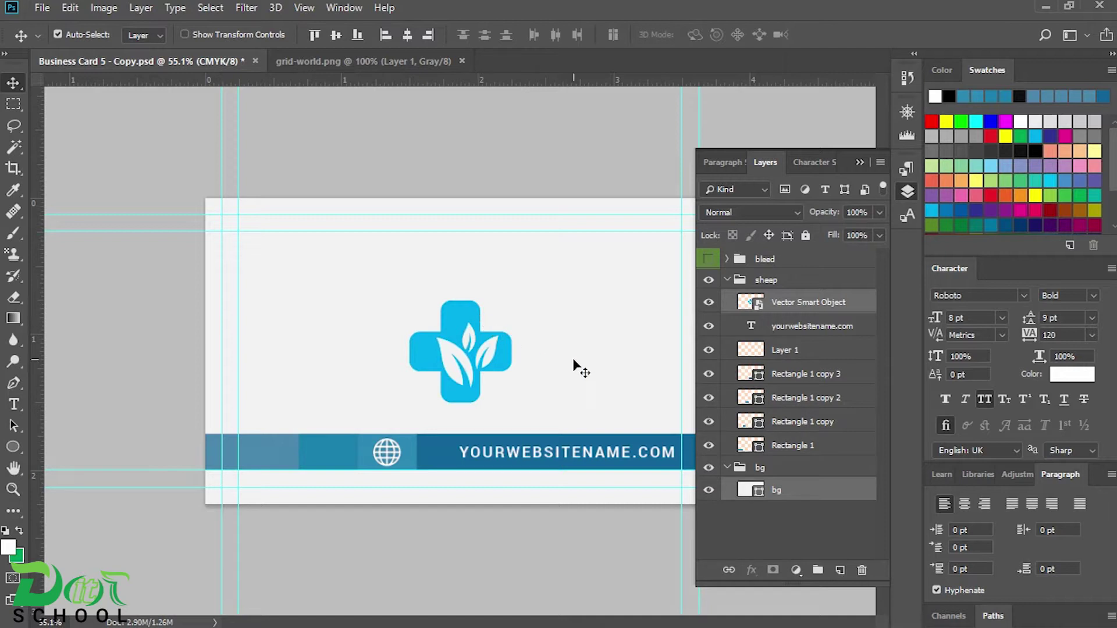
pyautogui.click(709, 302)
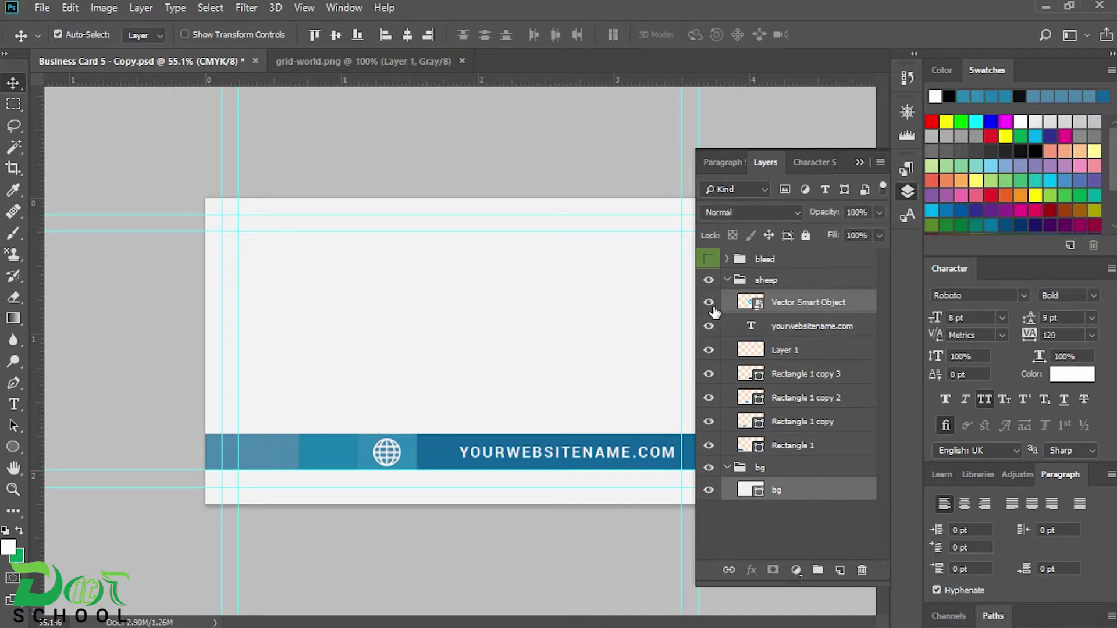
pyautogui.click(791, 309)
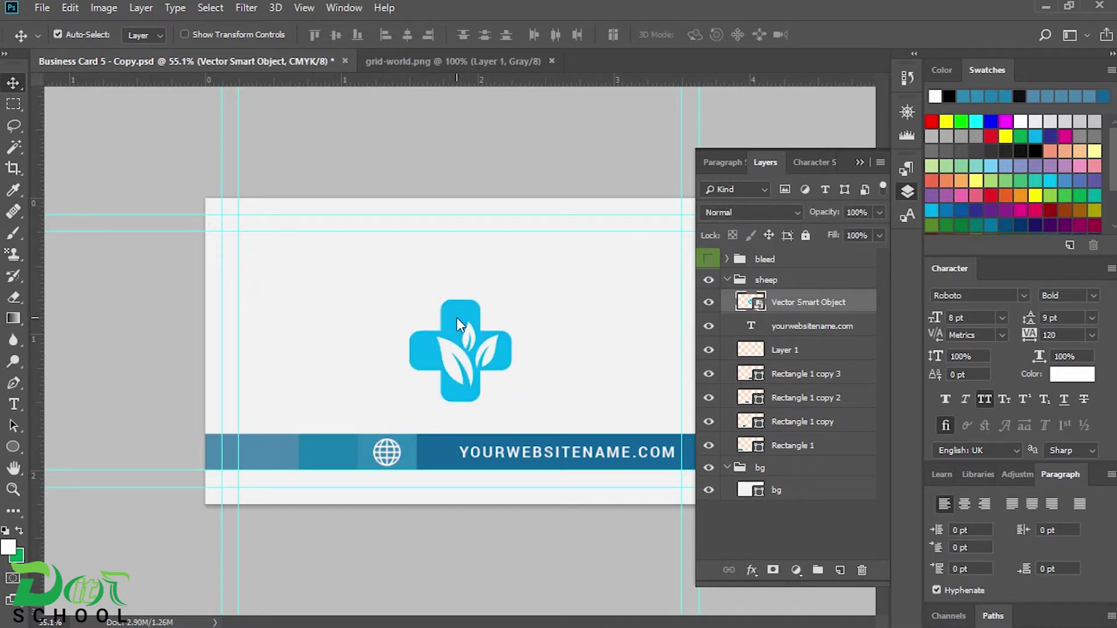
pyautogui.hotkey('shift', 'Up')
pyautogui.hotkey('shift', 'Up')
pyautogui.hotkey('shift', 'Up')
pyautogui.hotkey('shift', 'Up')
pyautogui.hotkey('shift', 'Up')
pyautogui.hotkey('shift', 'Up')
pyautogui.hotkey('shift', 'Up')
pyautogui.hotkey('shift', 'Up')
pyautogui.hotkey('shift', 'Up')
pyautogui.hotkey('shift', 'Up')
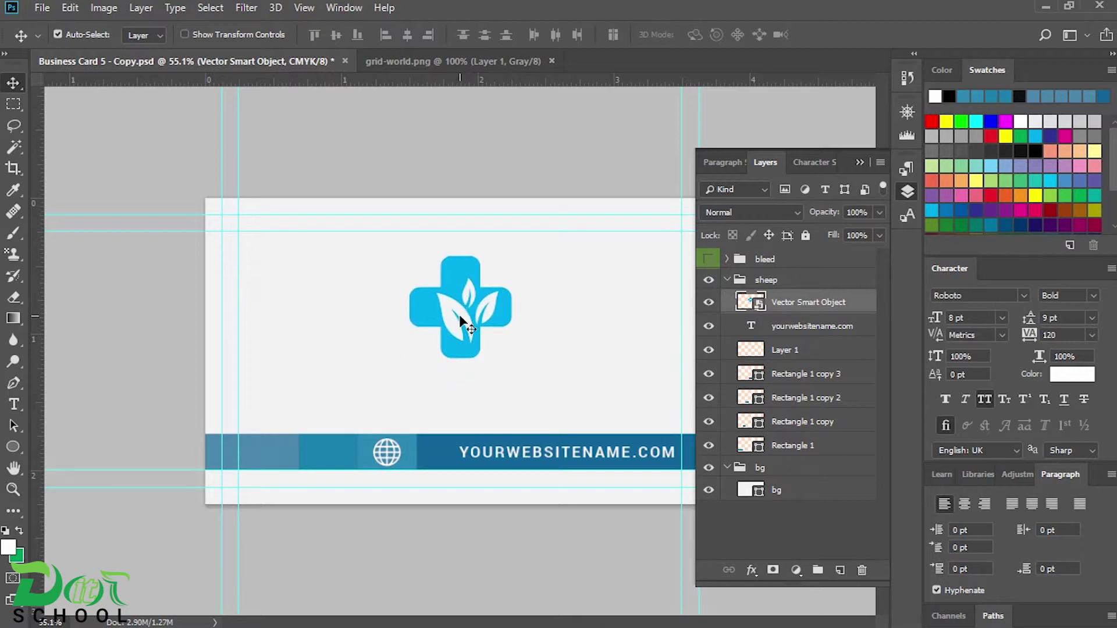
pyautogui.click(906, 192)
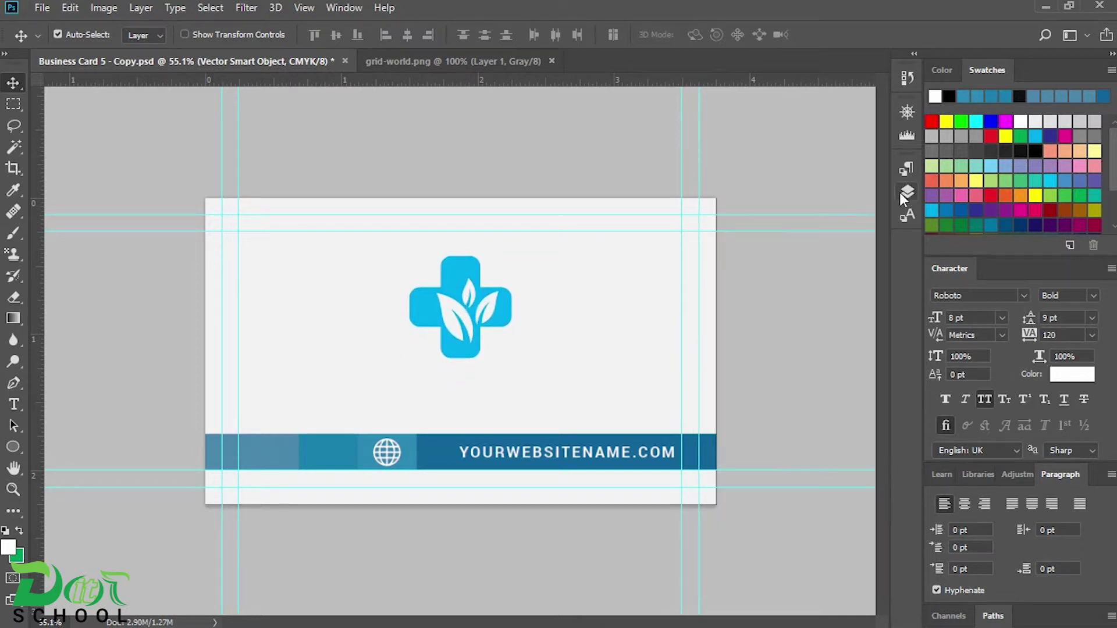
# - Paste 'zero pixel' from the notes as a text line below the logo
pyautogui.click(14, 404)
pyautogui.click(416, 394)
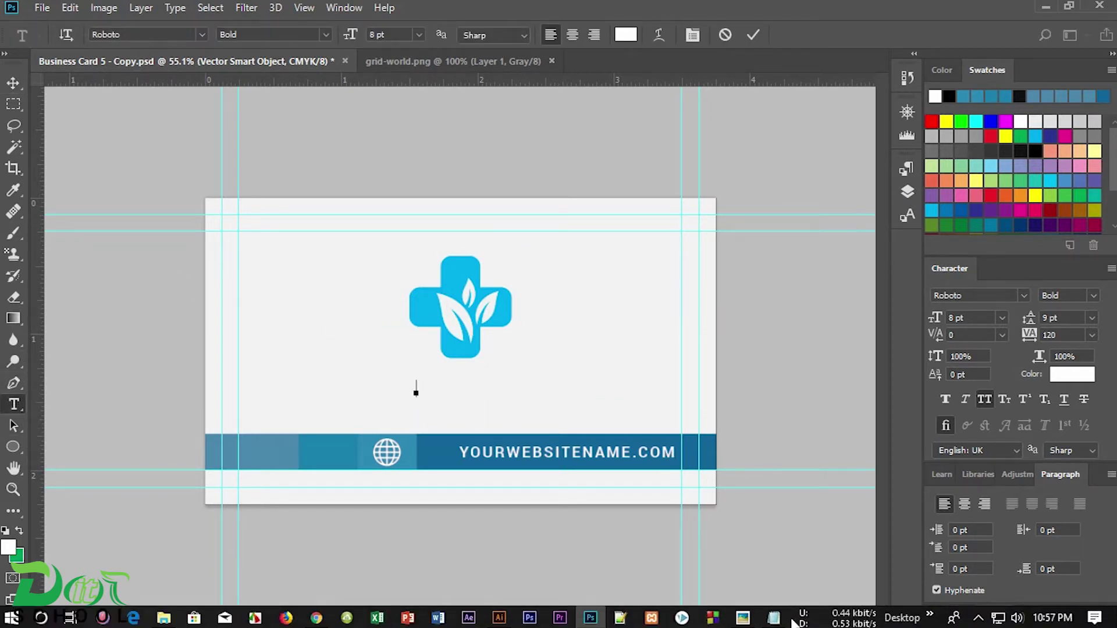
pyautogui.click(773, 617)
pyautogui.moveTo(742, 310); pyautogui.dragTo(664, 314)
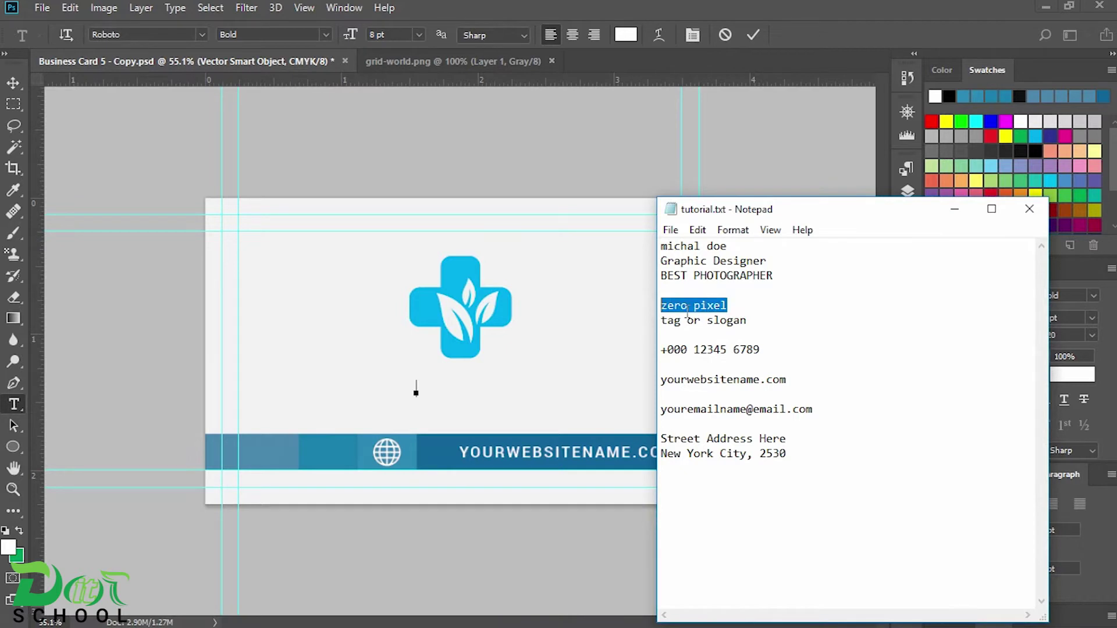
pyautogui.hotkey('ctrl', 'c')
pyautogui.click(954, 209)
pyautogui.hotkey('ctrl', 'v')
pyautogui.click(13, 83)
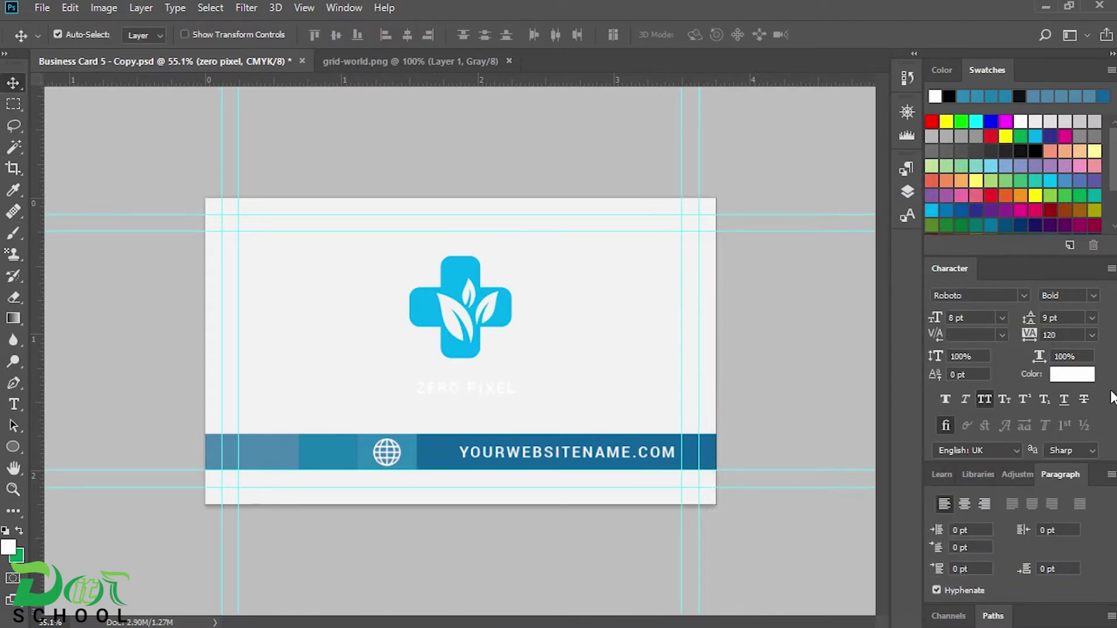
# - Make the title black, 12 pt, faux bold, tracking 100, and move it under the logo
pyautogui.click(1085, 381)
pyautogui.click(859, 468)
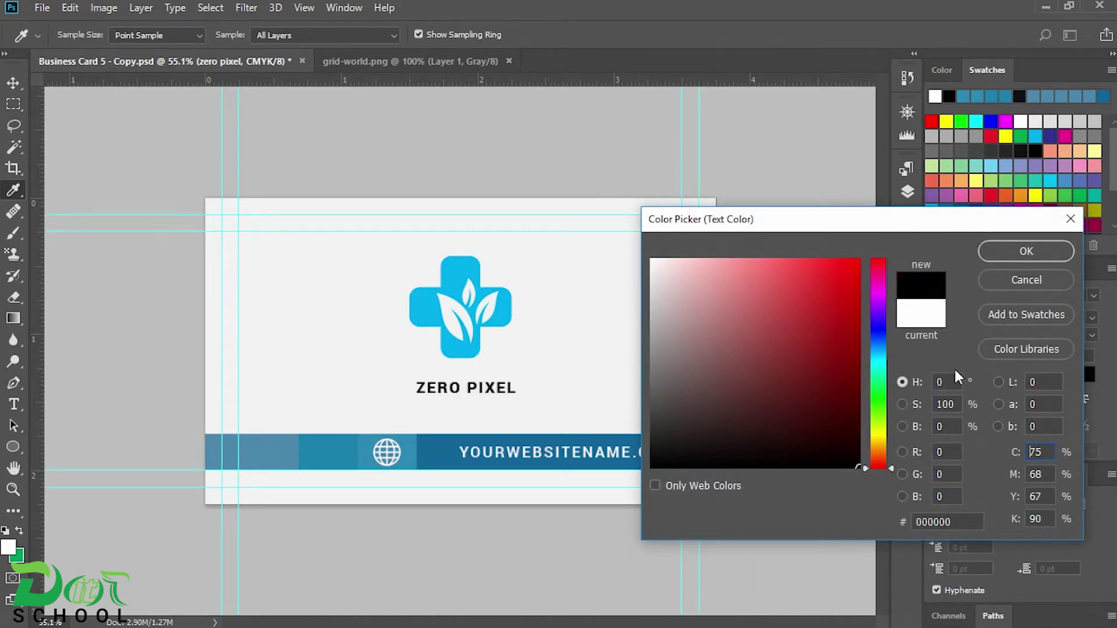
pyautogui.click(1027, 251)
pyautogui.click(979, 317)
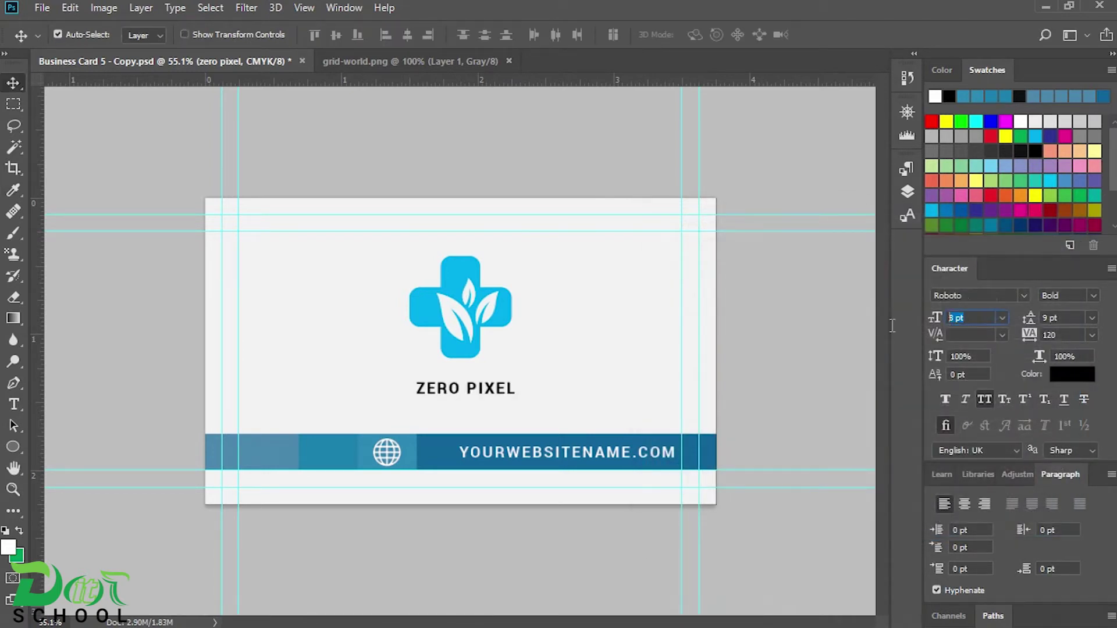
pyautogui.write('12')
pyautogui.press('Return')
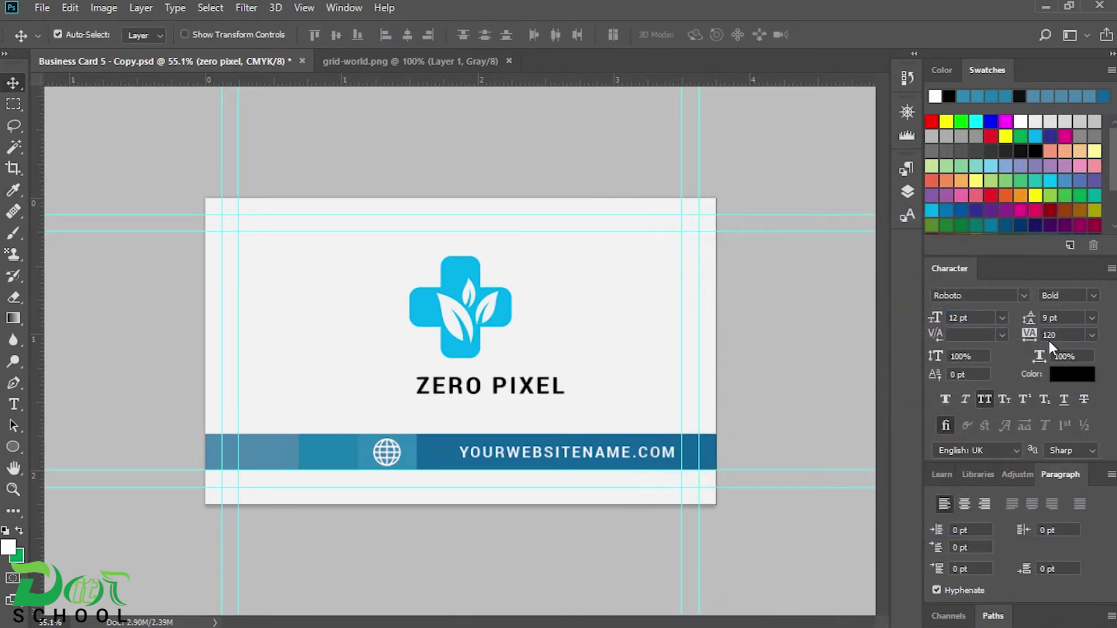
pyautogui.click(947, 400)
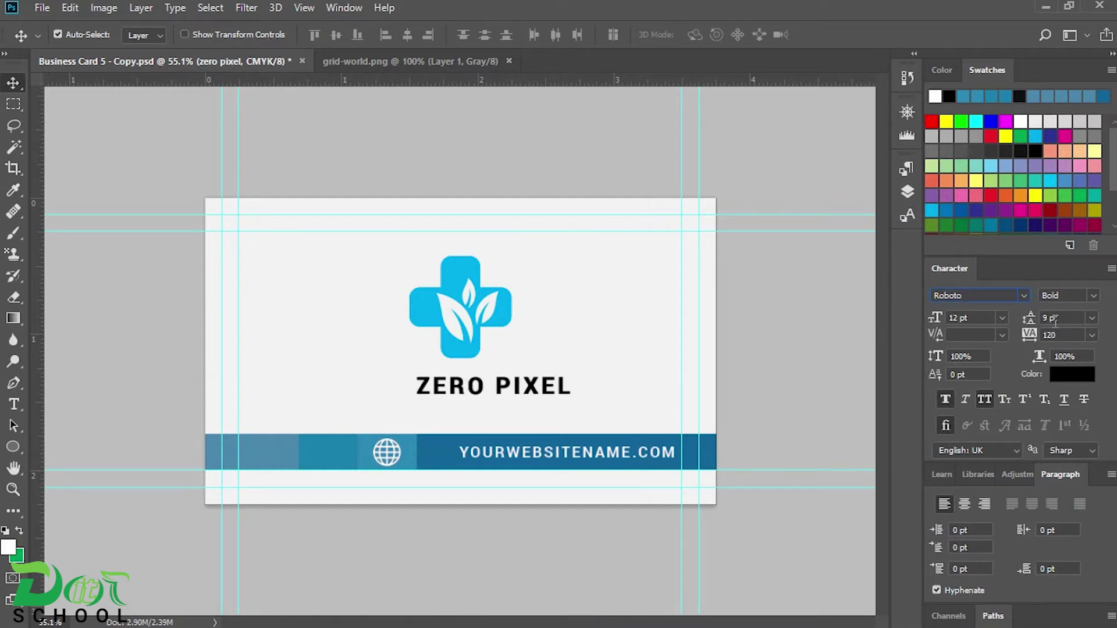
pyautogui.click(1067, 335)
pyautogui.write('100')
pyautogui.press('Return')
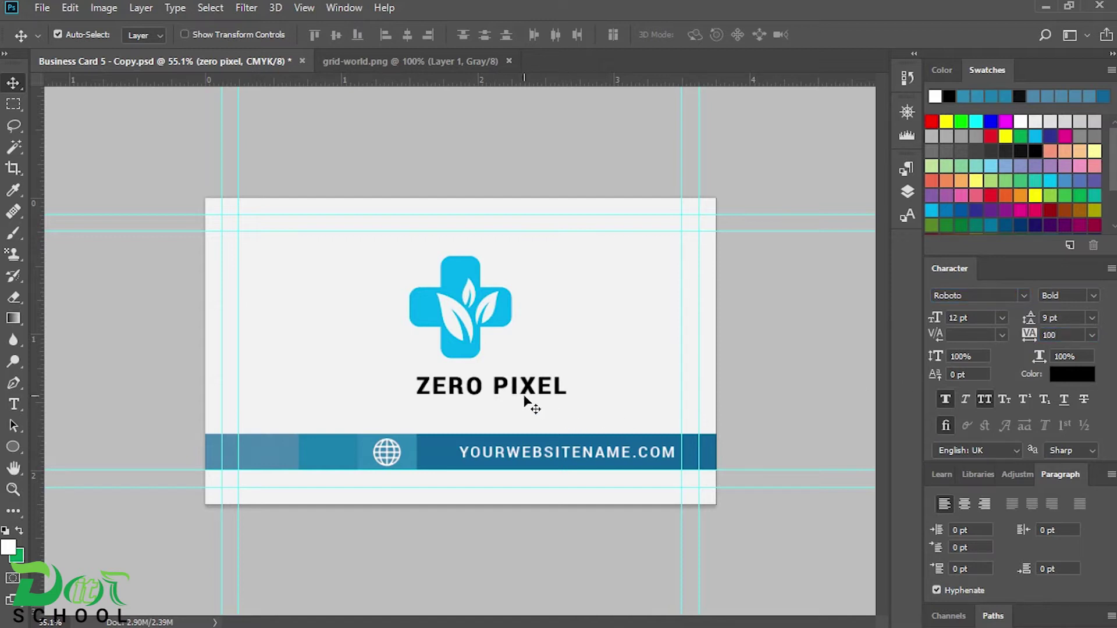
pyautogui.moveTo(526, 383); pyautogui.dragTo(483, 379)
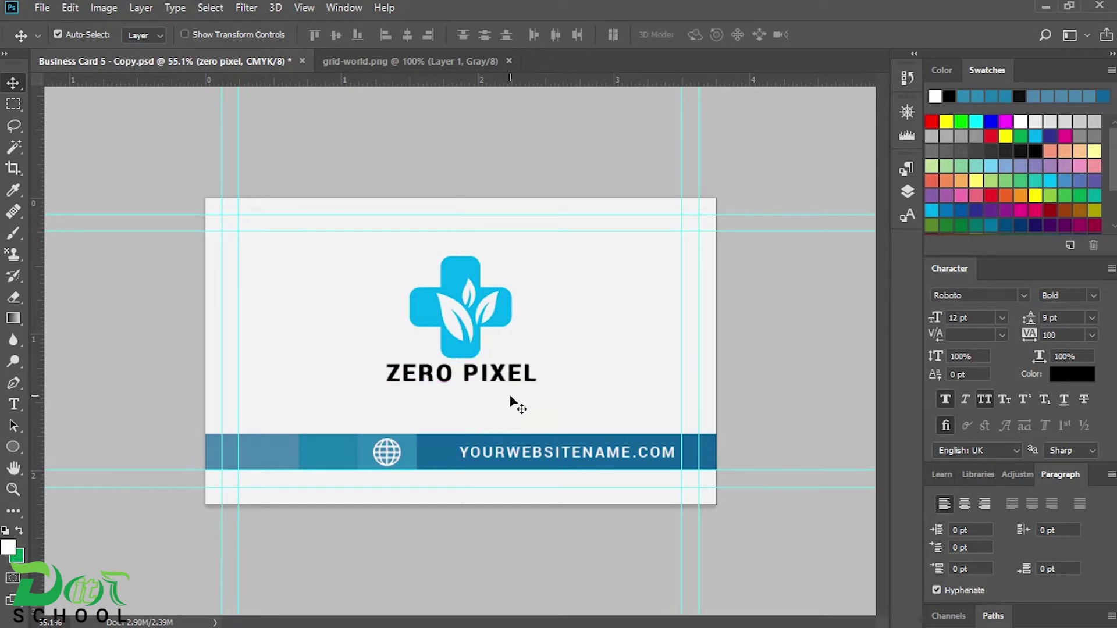
# - Duplicate the title below itself and replace its text with TAG OR SLOGAN
pyautogui.keyDown('alt'); pyautogui.moveTo(483, 377); pyautogui.dragTo(483, 400); pyautogui.keyUp('alt')
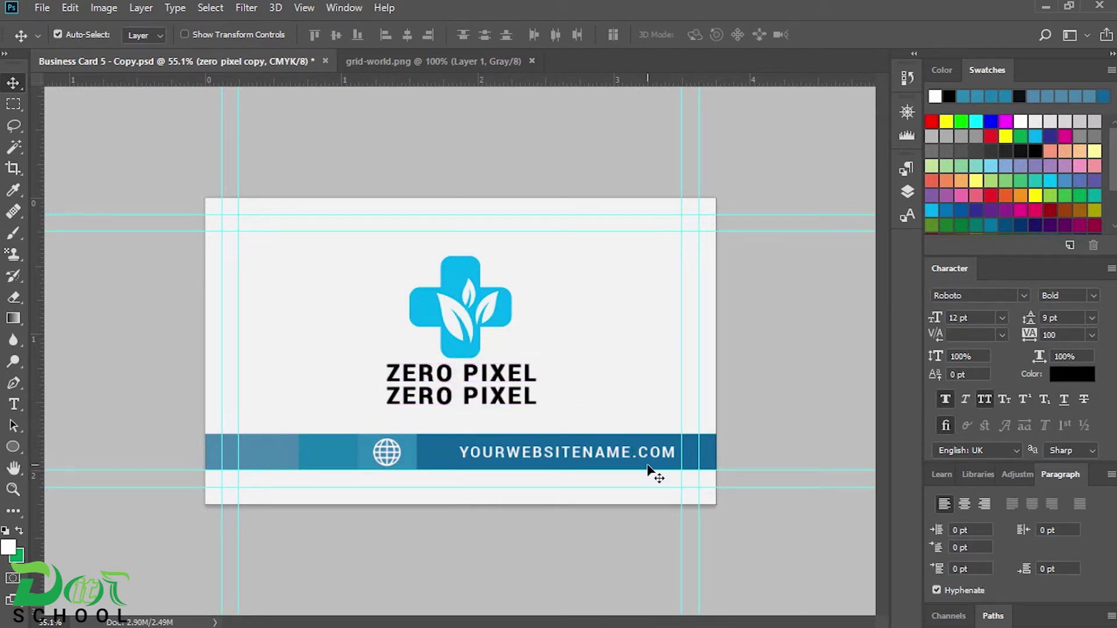
pyautogui.click(765, 619)
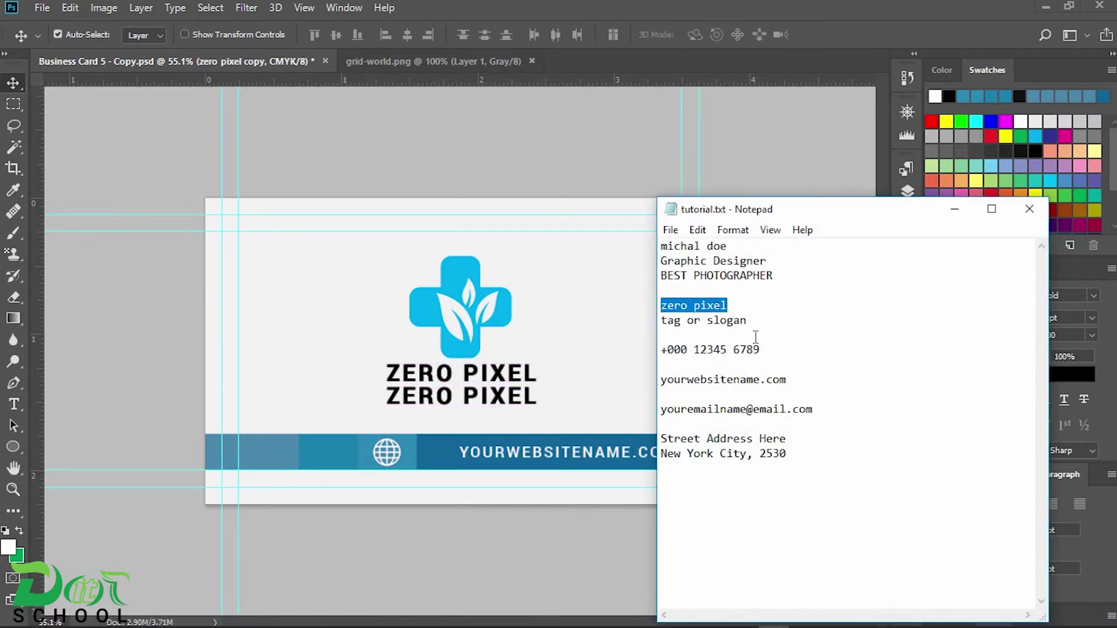
pyautogui.moveTo(751, 321); pyautogui.dragTo(622, 326)
pyautogui.click(954, 209)
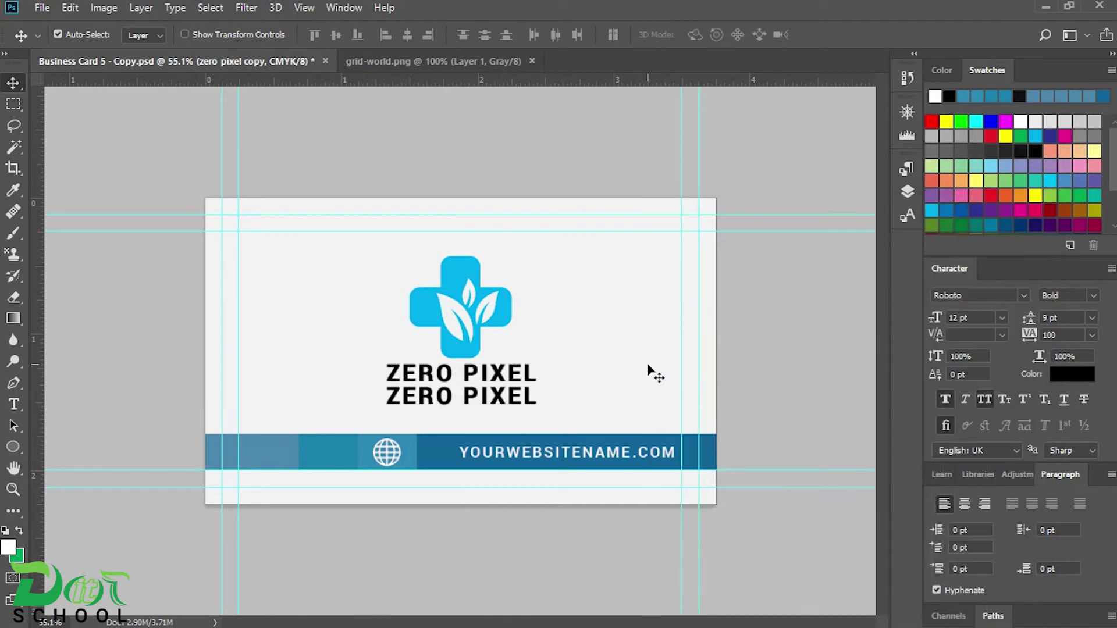
pyautogui.click(908, 191)
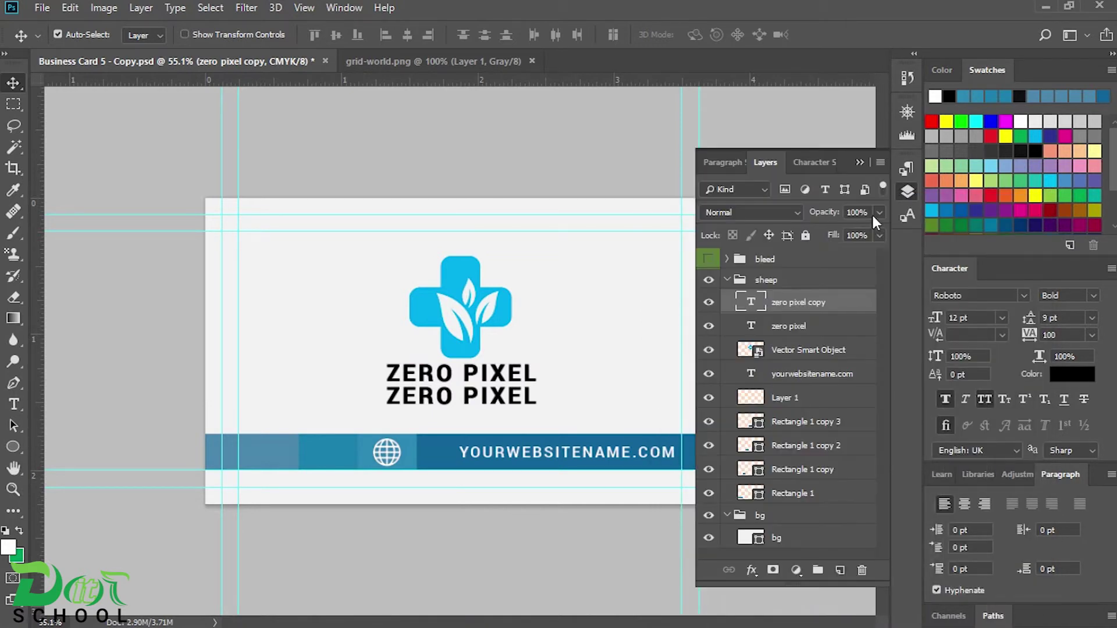
pyautogui.doubleClick(751, 302)
pyautogui.hotkey('ctrl', 'v')
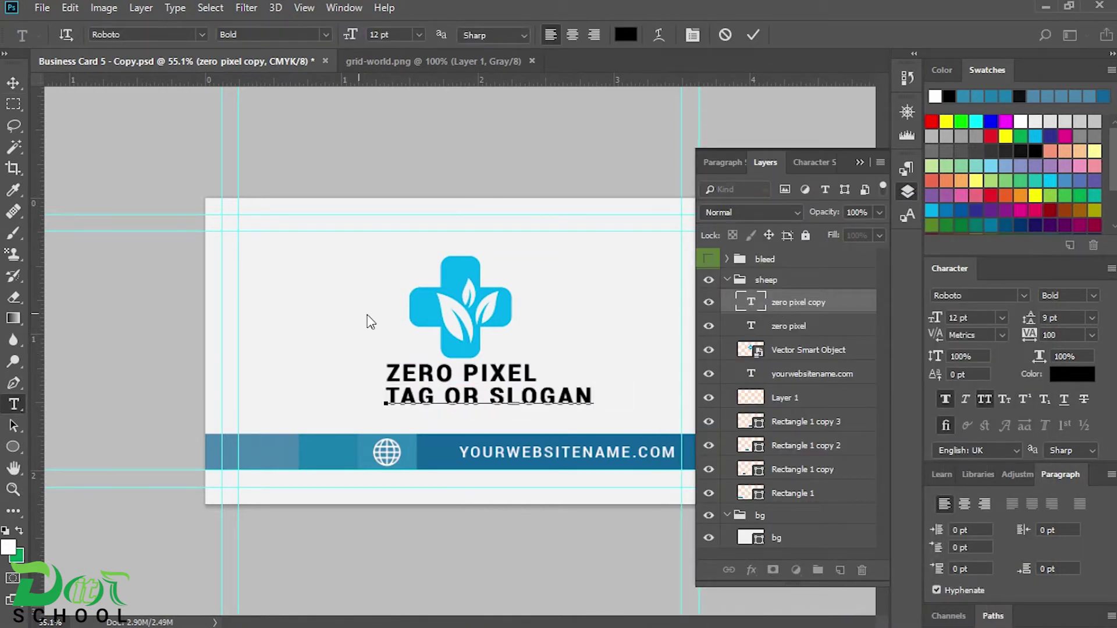
pyautogui.click(13, 83)
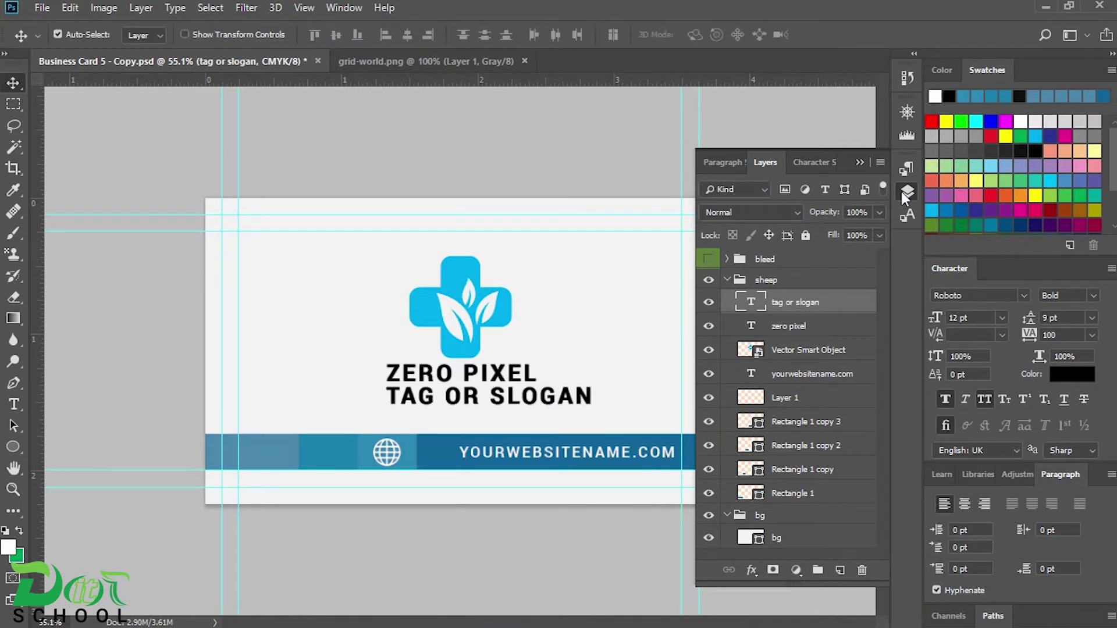
pyautogui.click(906, 192)
# - Set the slogan to 6 pt in the Light weight
pyautogui.click(990, 320)
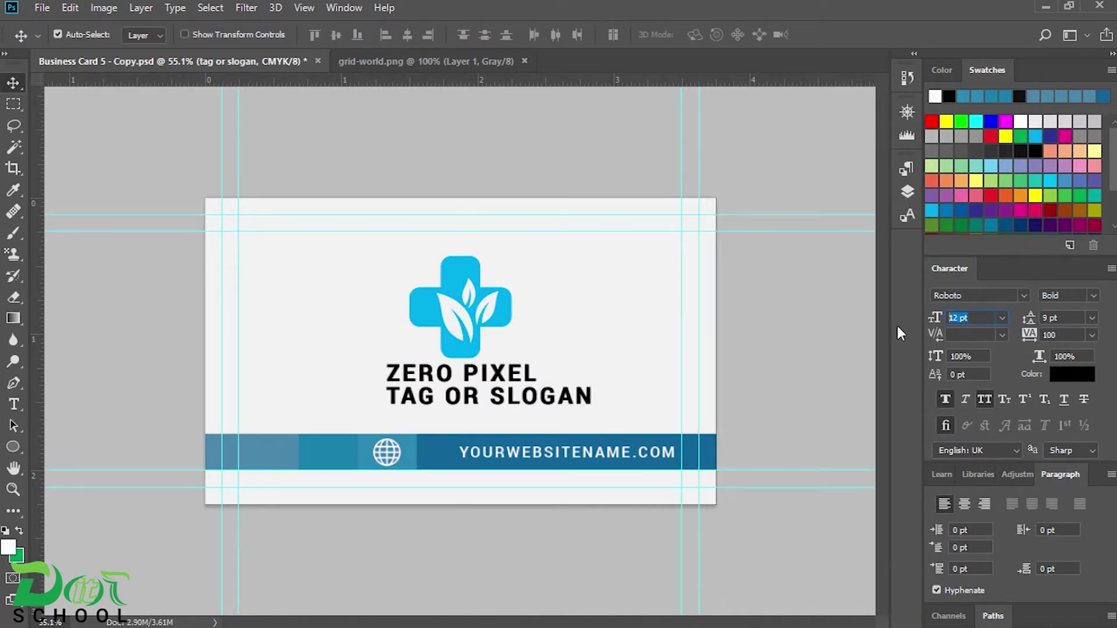
pyautogui.write('6')
pyautogui.press('Return')
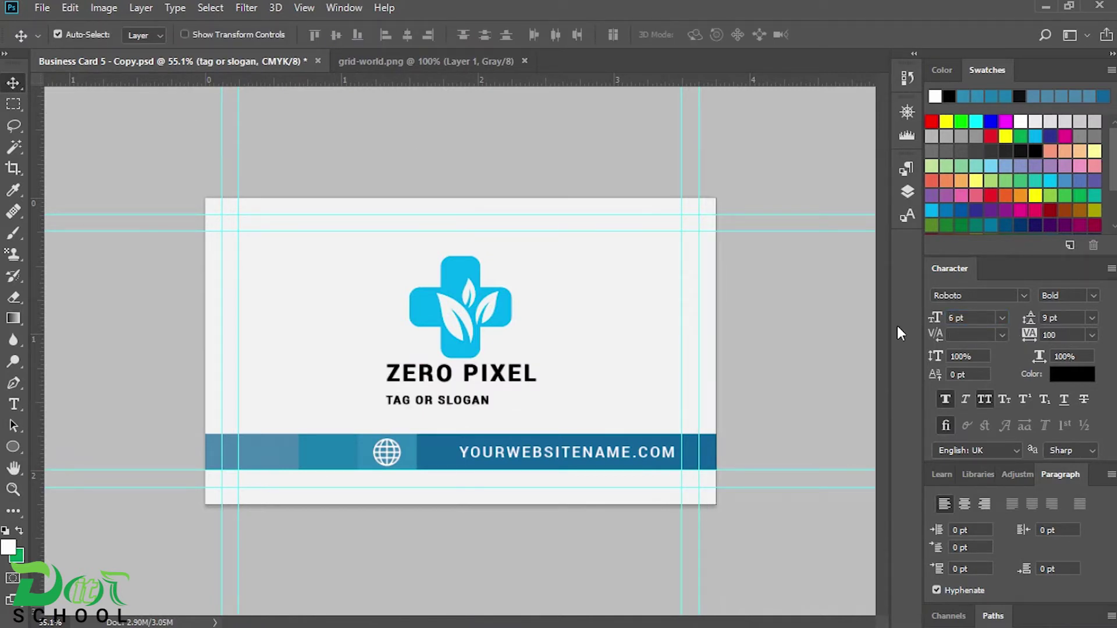
pyautogui.click(931, 319)
pyautogui.write('8')
pyautogui.press('Return')
pyautogui.write('6')
pyautogui.press('Return')
pyautogui.click(1092, 295)
pyautogui.click(1069, 333)
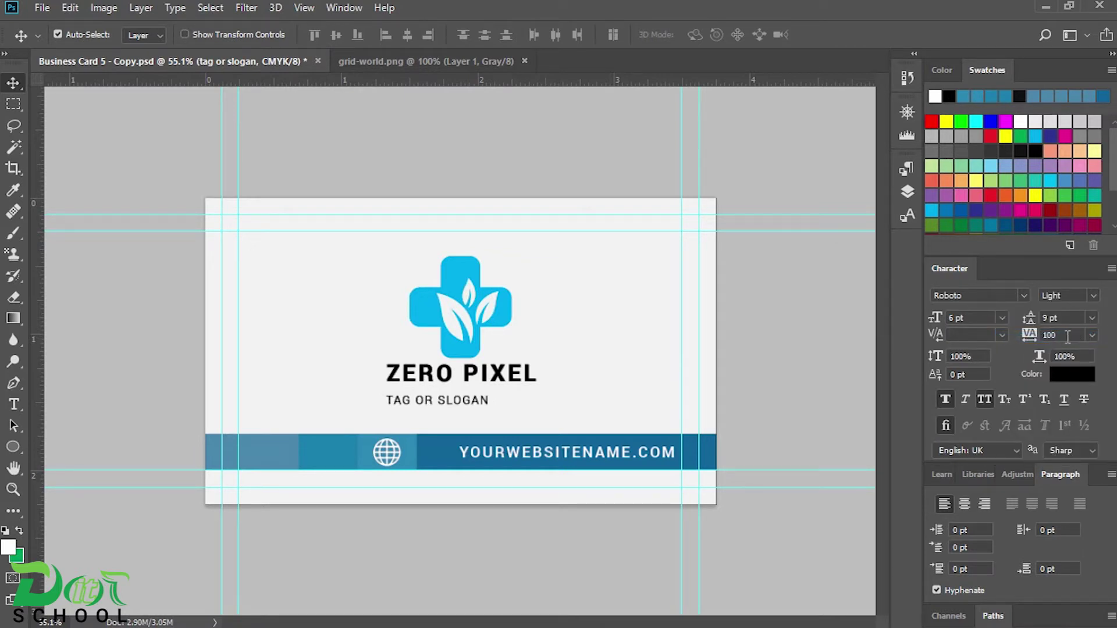
# - Give the slogan tracking 430 and move it just under ZERO PIXEL
pyautogui.moveTo(1029, 334); pyautogui.dragTo(1048, 335)
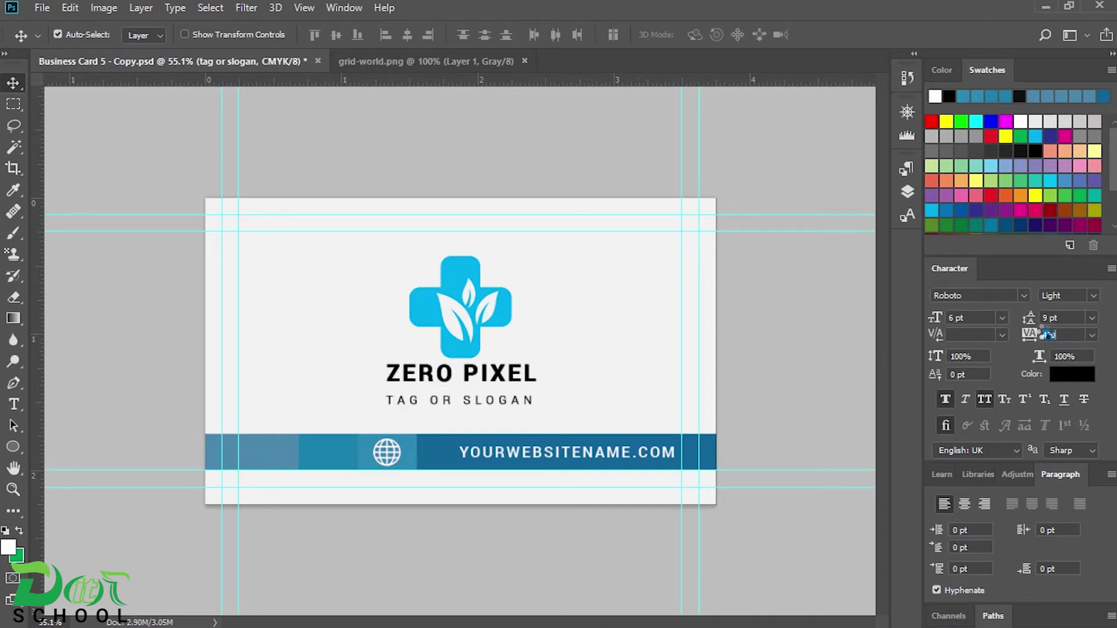
pyautogui.click(1038, 338)
pyautogui.write('43')
pyautogui.press('Return')
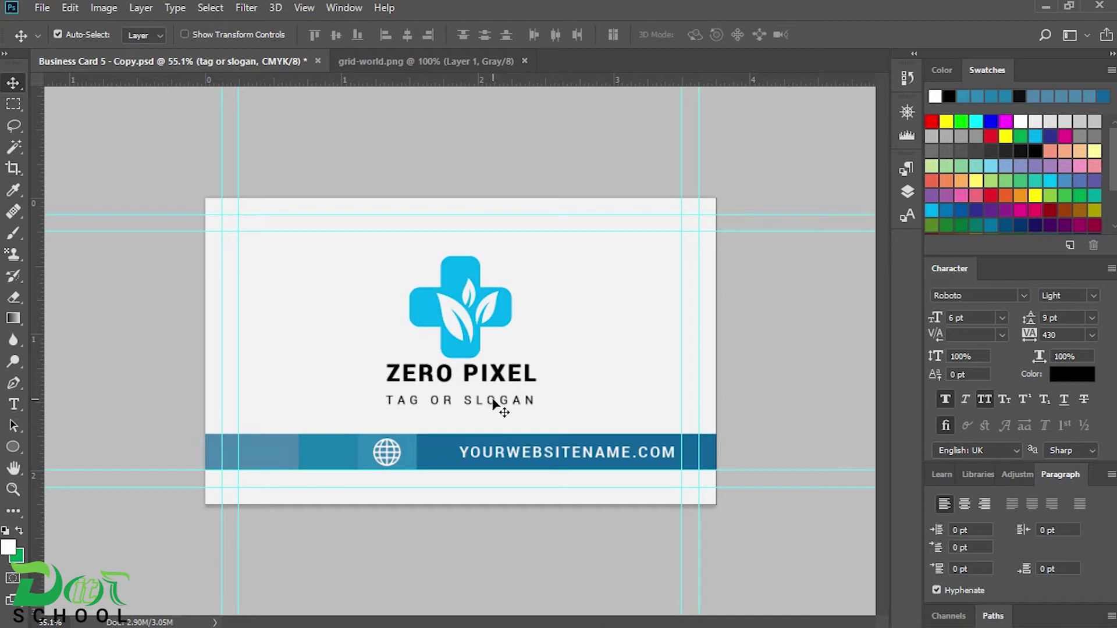
pyautogui.moveTo(497, 401); pyautogui.dragTo(497, 394)
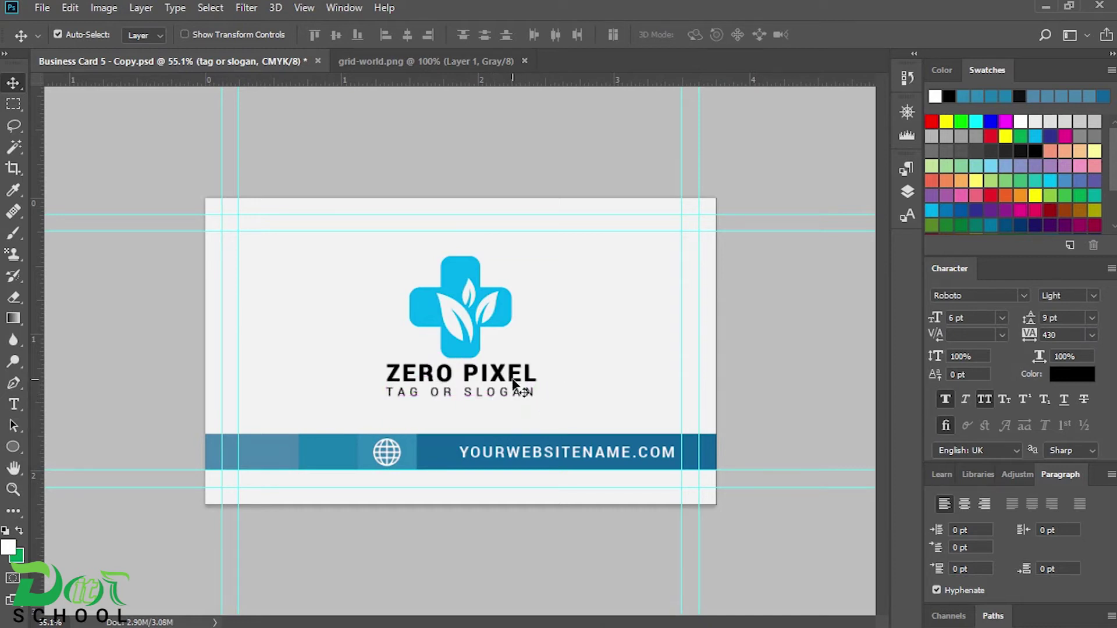
pyautogui.keyDown('shift'); pyautogui.click(501, 376); pyautogui.keyUp('shift')
pyautogui.keyDown('shift'); pyautogui.click(470, 285); pyautogui.keyUp('shift')
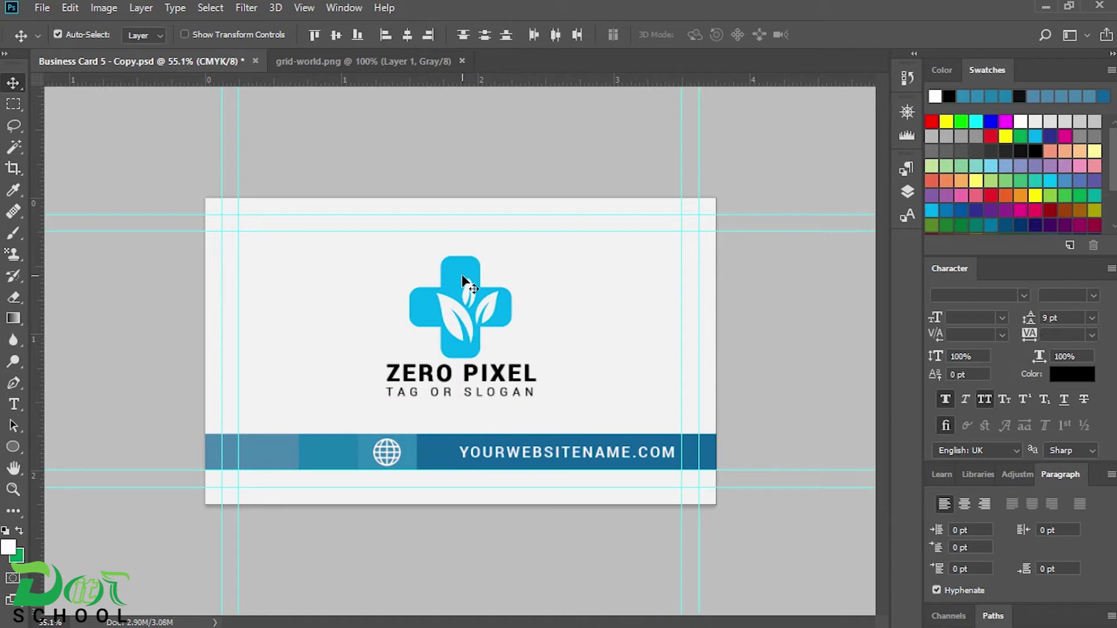
# - Centre the logo, title and tagline horizontally on one another
pyautogui.click(908, 191)
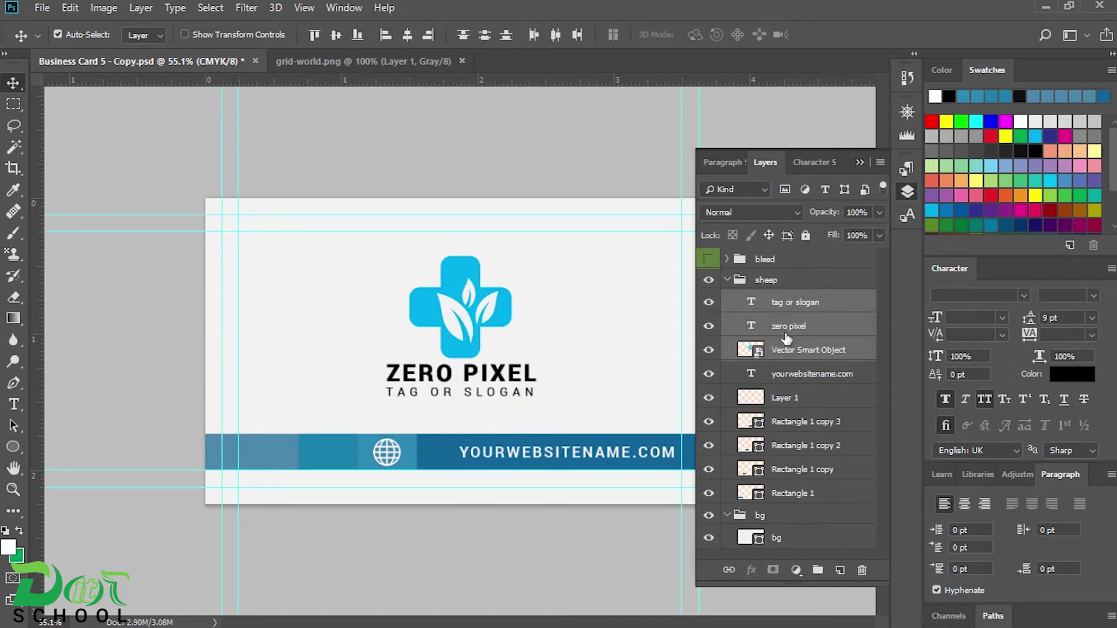
pyautogui.click(408, 36)
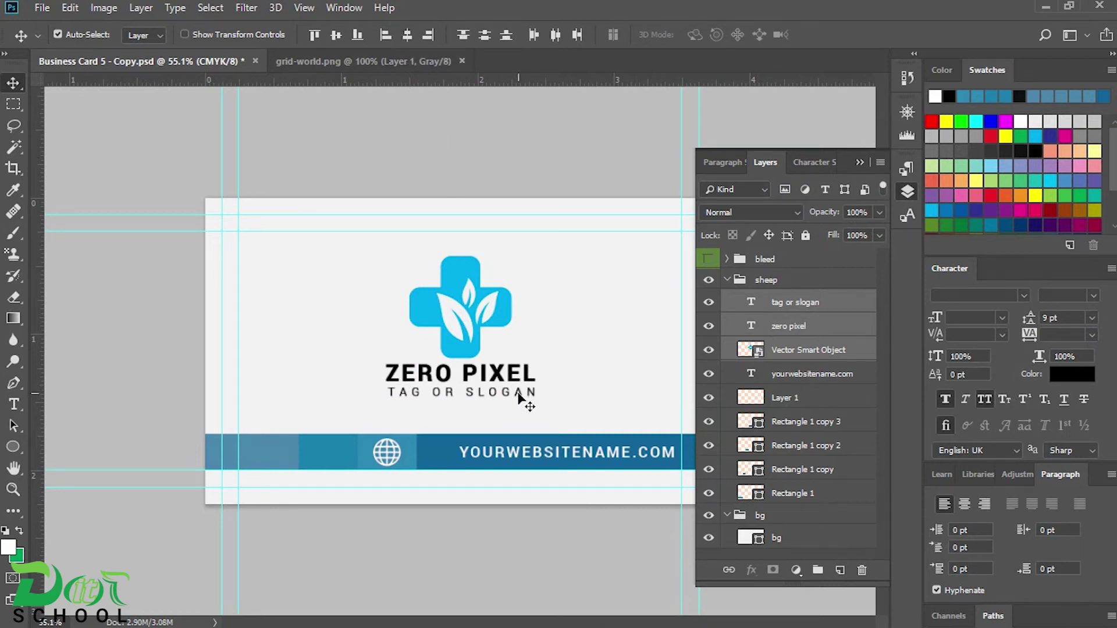
pyautogui.click(522, 493)
pyautogui.scroll(2, 504, 395)
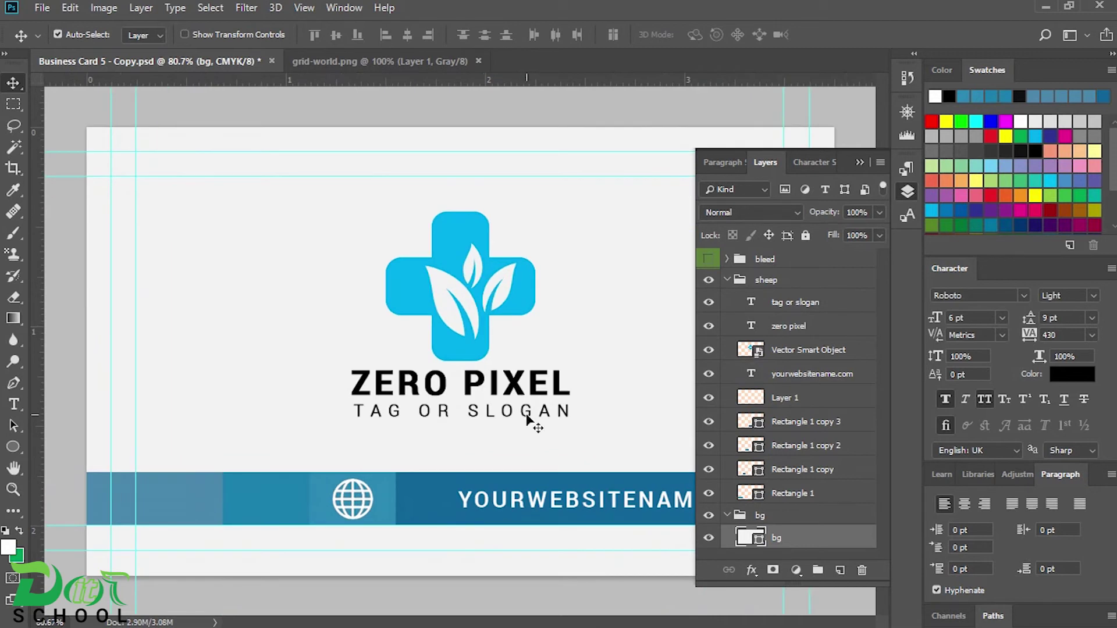
pyautogui.click(510, 413)
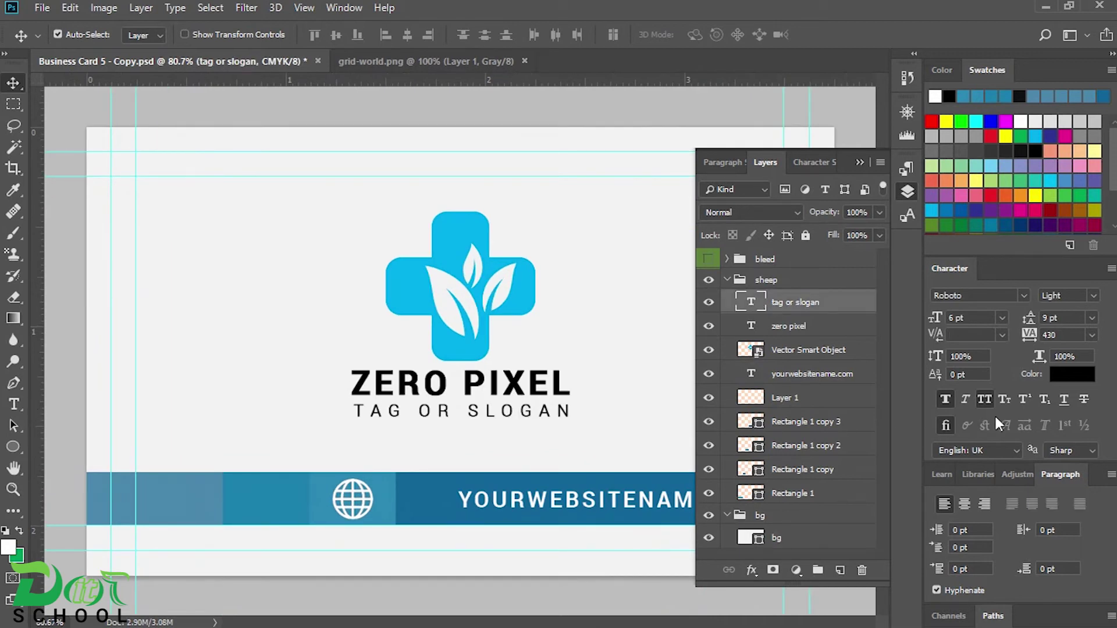
# - Set TAG OR SLOGAN tracking to 450 and re-centre it with the logo and title
pyautogui.click(1052, 335)
pyautogui.write('450')
pyautogui.press('Return')
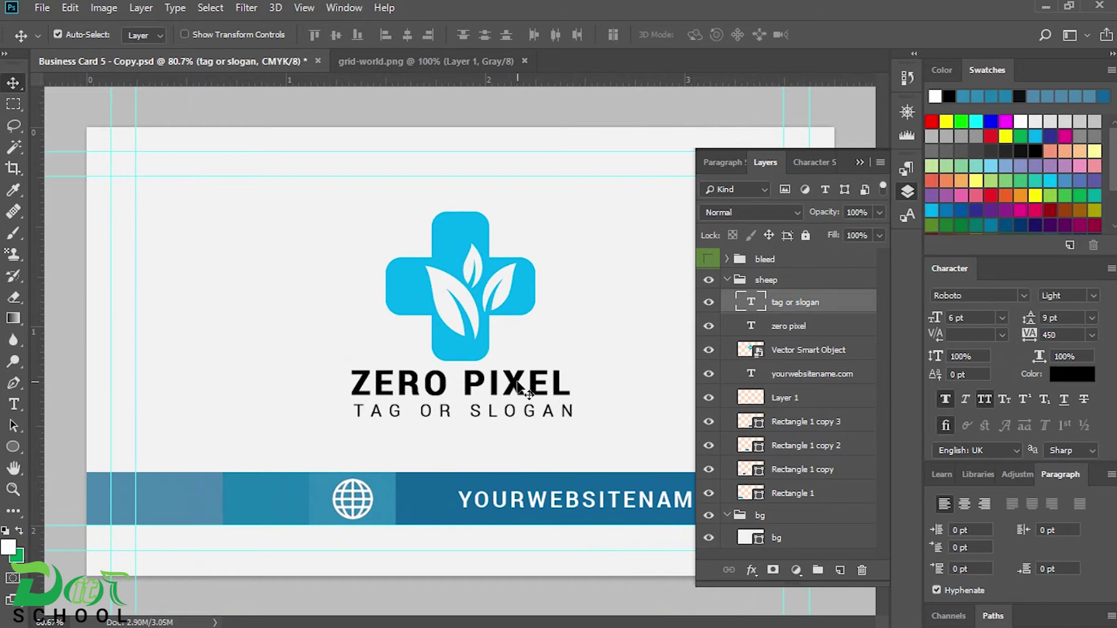
pyautogui.keyDown('shift'); pyautogui.click(524, 387); pyautogui.keyUp('shift')
pyautogui.keyDown('shift'); pyautogui.click(492, 272); pyautogui.keyUp('shift')
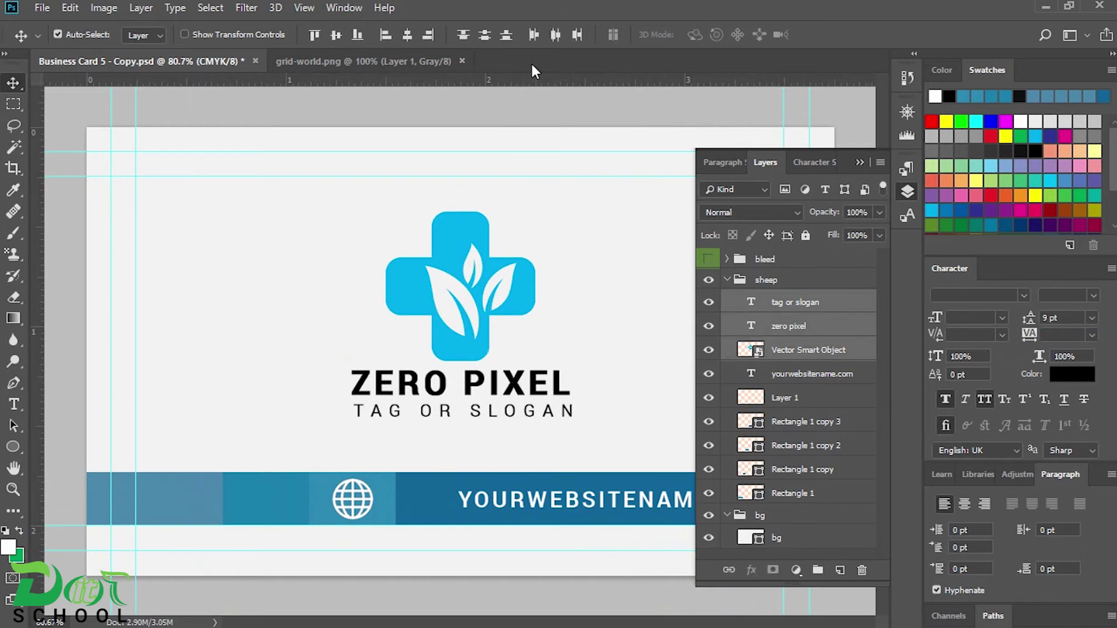
pyautogui.click(406, 33)
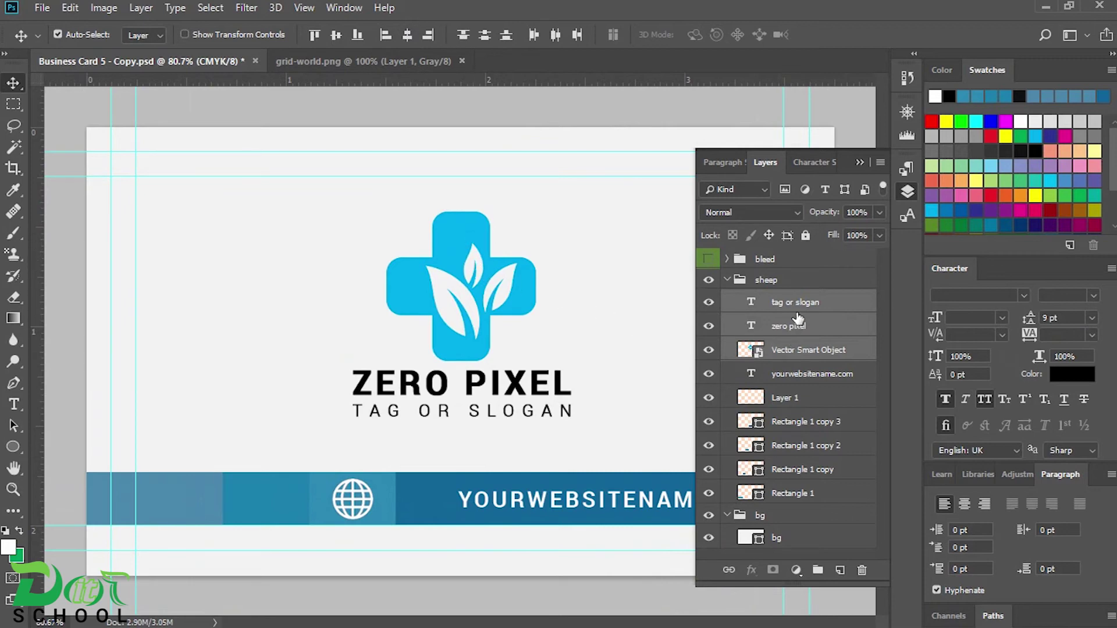
pyautogui.click(788, 354)
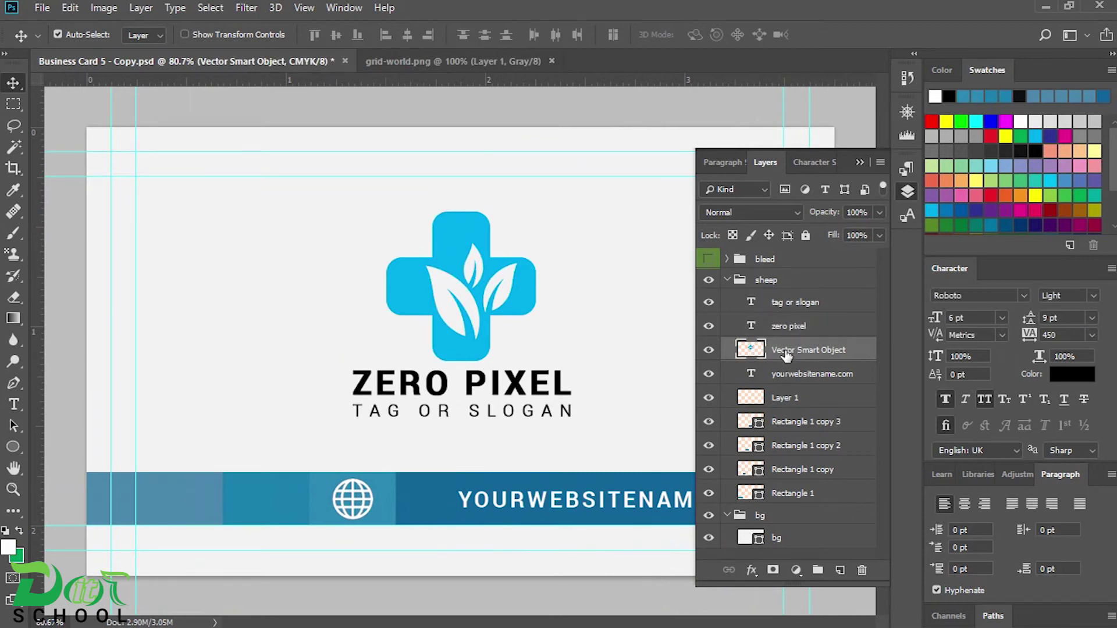
# - Convert the logo layer to a Smart Object and rename it 'place your logo'
pyautogui.rightClick(785, 351)
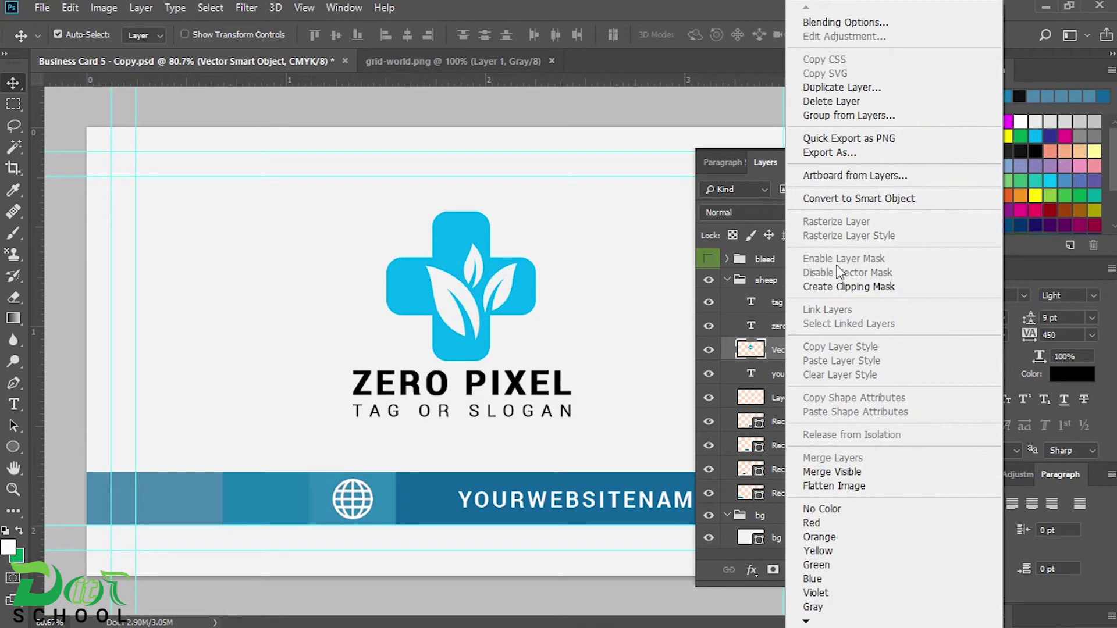
pyautogui.click(840, 201)
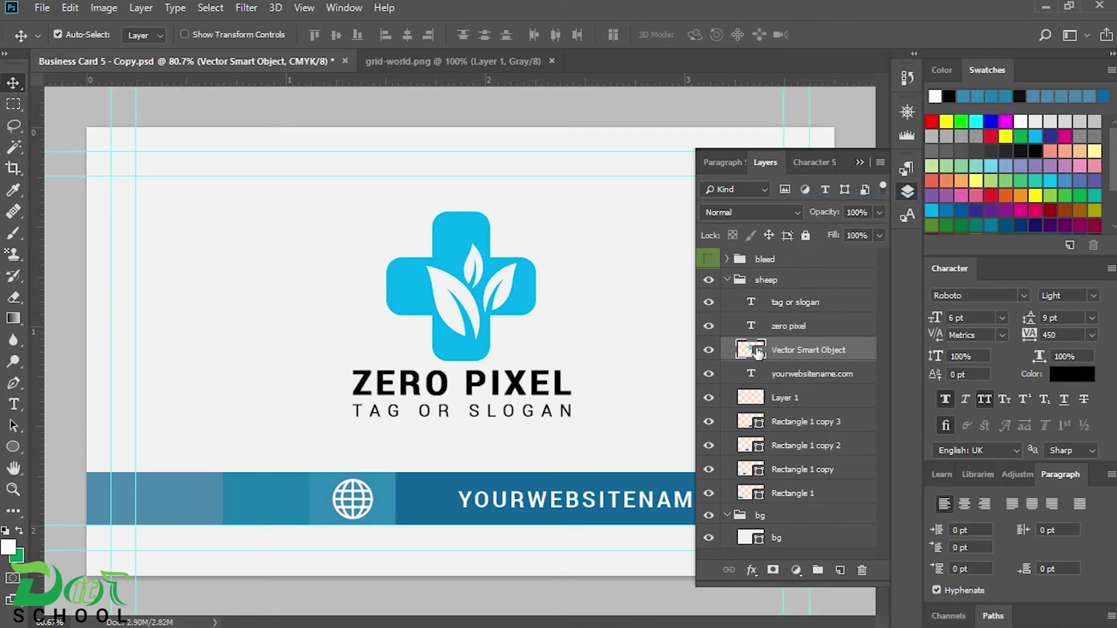
pyautogui.doubleClick(756, 351)
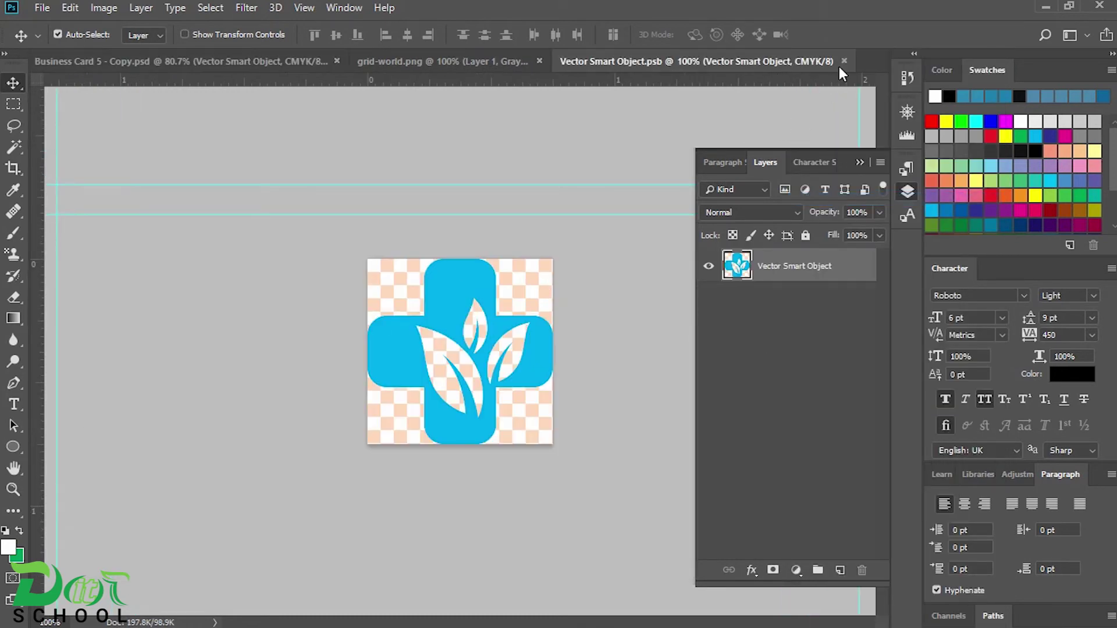
pyautogui.click(844, 61)
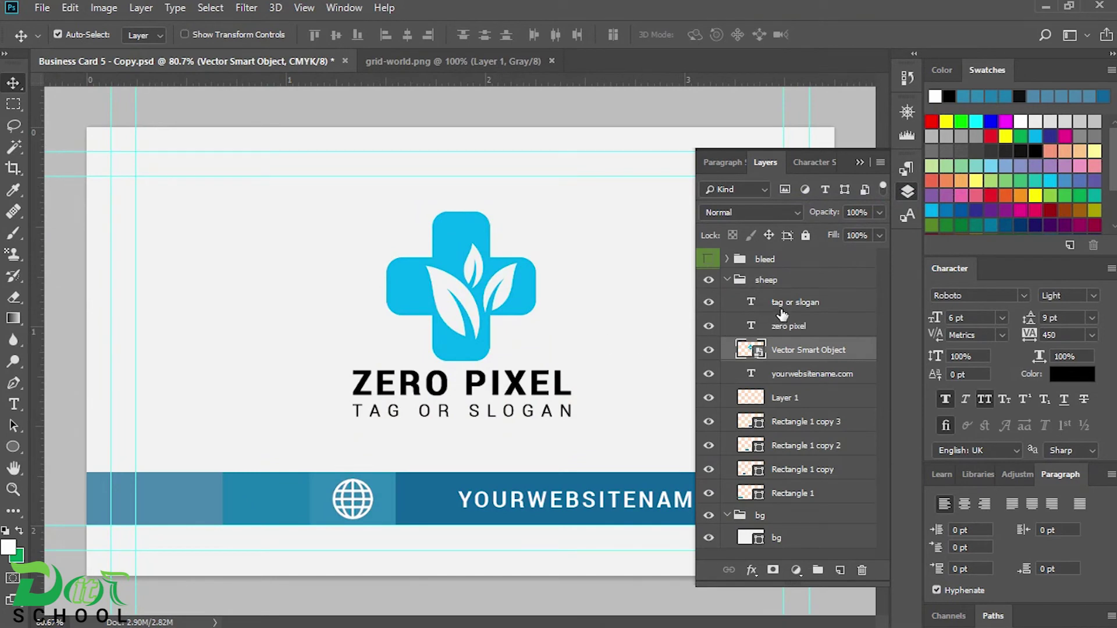
pyautogui.doubleClick(795, 351)
pyautogui.write('p')
pyautogui.click(734, 281)
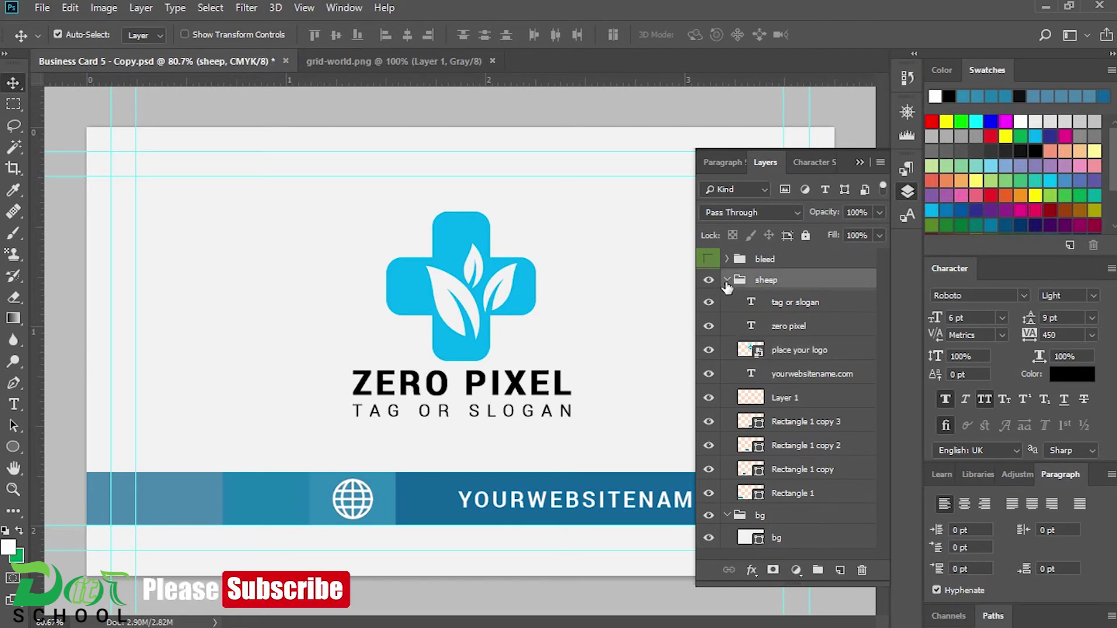
# - Group the logo, title and tagline layers as 'logo' and move it above the sheep group
pyautogui.click(726, 281)
pyautogui.click(726, 281)
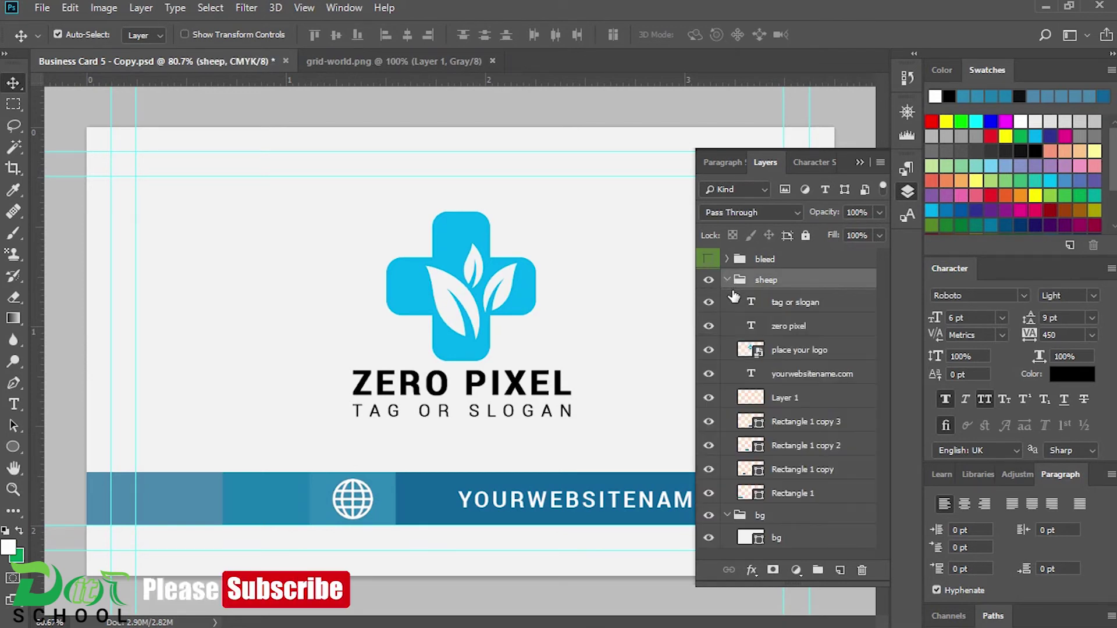
pyautogui.click(797, 310)
pyautogui.keyDown('shift'); pyautogui.click(798, 352); pyautogui.keyUp('shift')
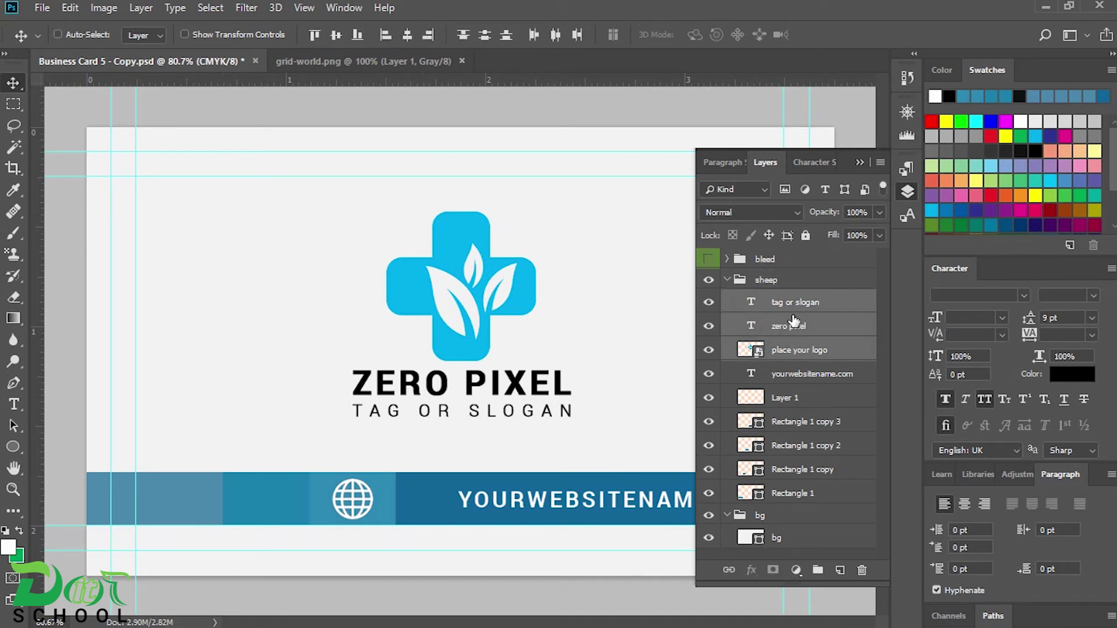
pyautogui.hotkey('ctrl', 'g')
pyautogui.doubleClick(782, 300)
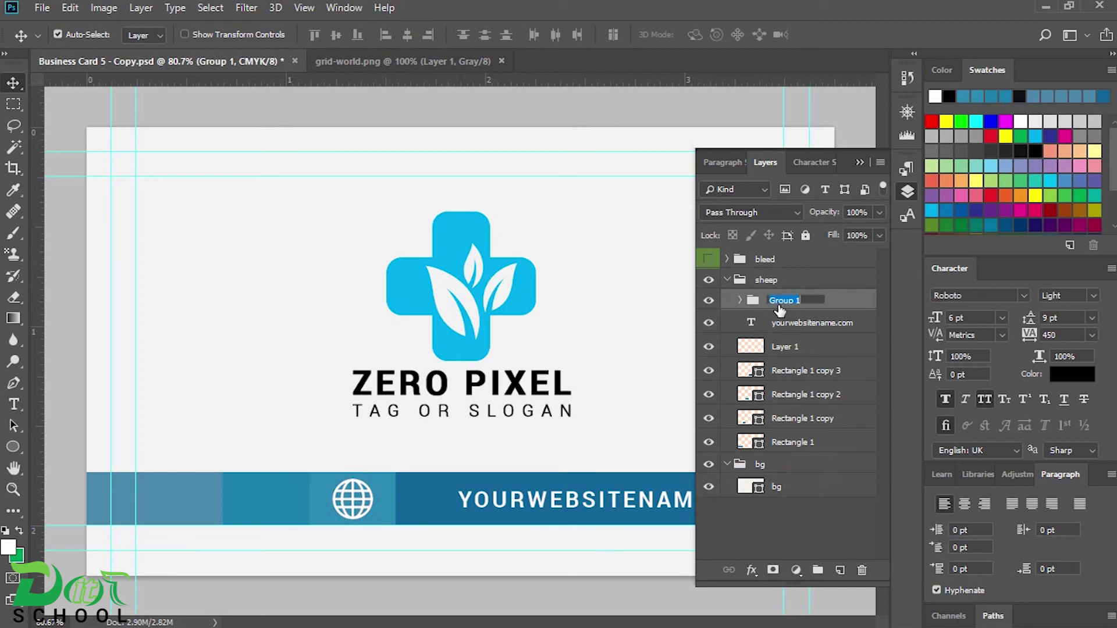
pyautogui.write('logo')
pyautogui.press('Return')
pyautogui.moveTo(759, 306); pyautogui.dragTo(776, 272)
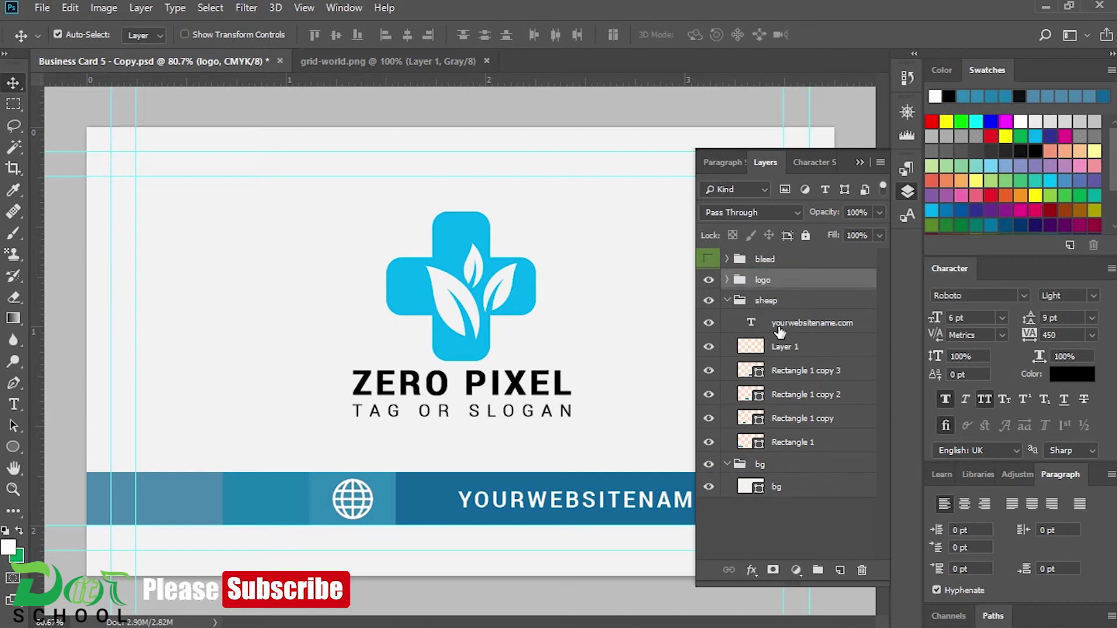
# - Group the globe image and website text as 'icon' and place it above the sheep group
pyautogui.click(710, 347)
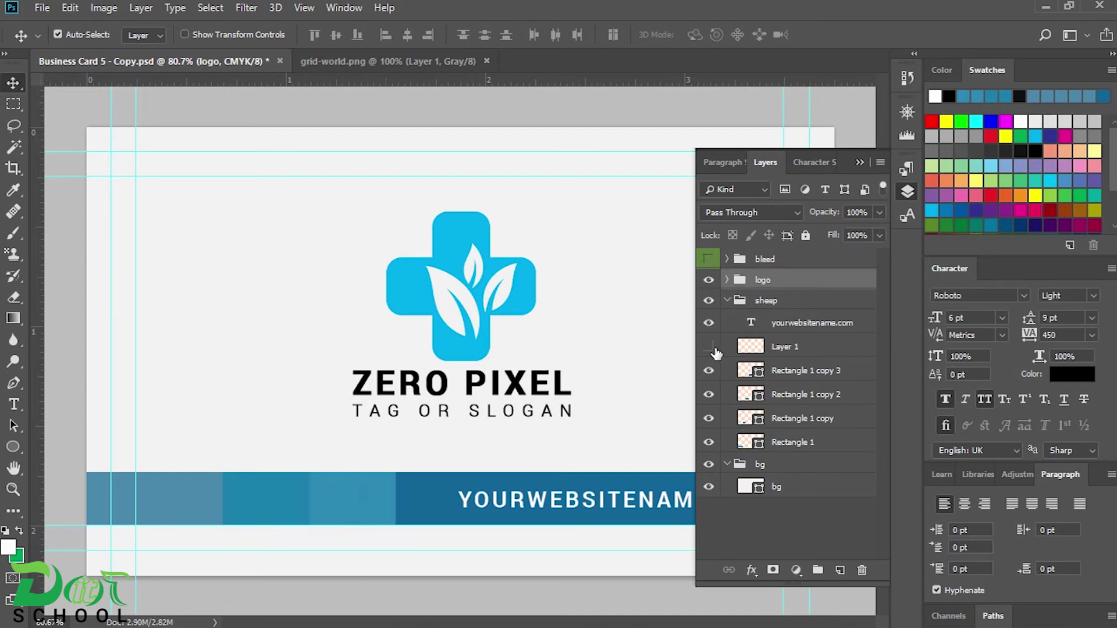
pyautogui.click(794, 352)
pyautogui.keyDown('shift'); pyautogui.click(798, 330); pyautogui.keyUp('shift')
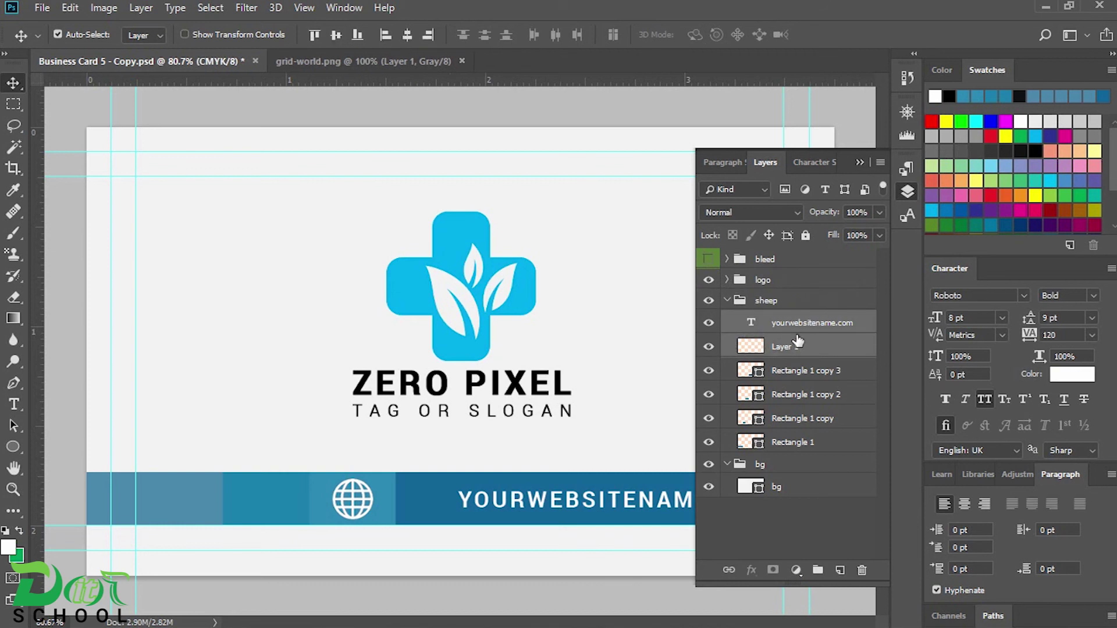
pyautogui.hotkey('ctrl', 'g')
pyautogui.press('o')
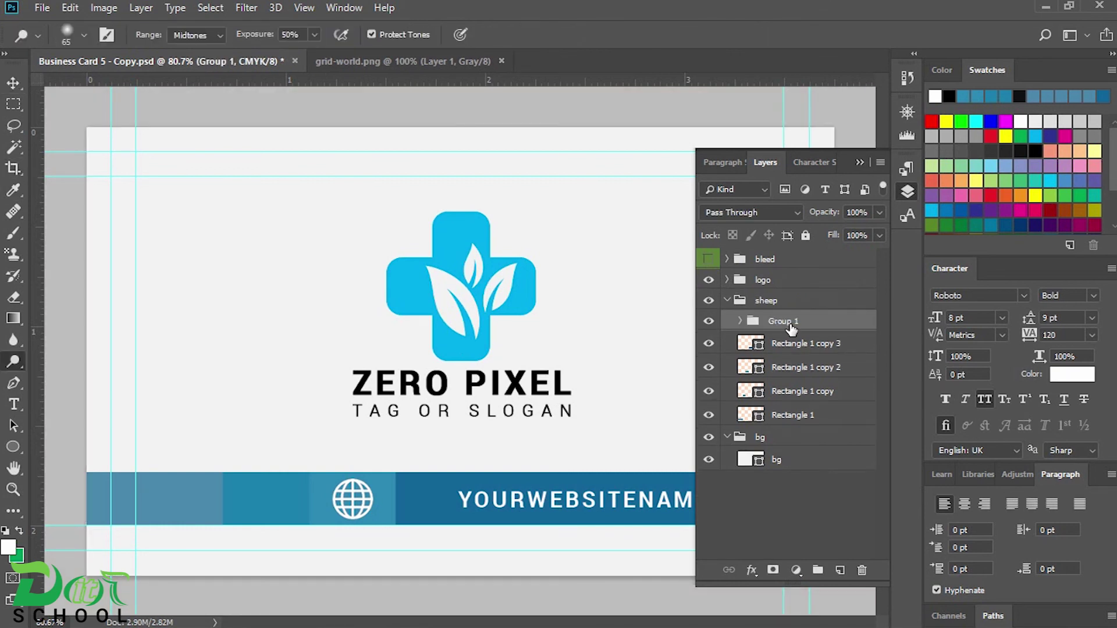
pyautogui.write('icon')
pyautogui.press('Return')
pyautogui.click(809, 391)
pyautogui.click(740, 321)
pyautogui.click(771, 323)
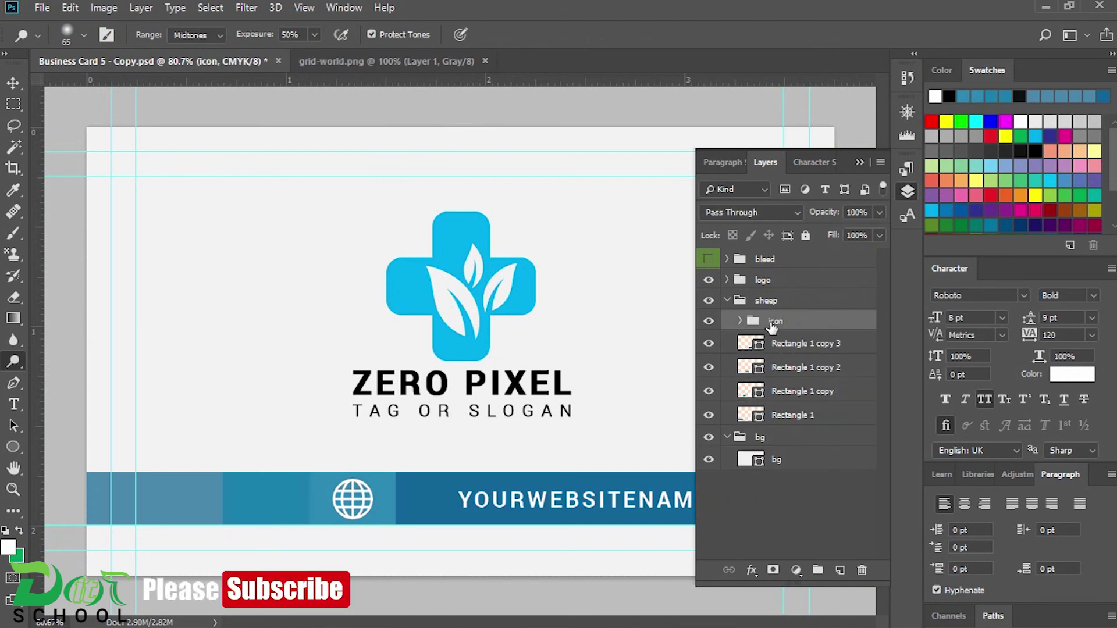
pyautogui.moveTo(772, 327); pyautogui.dragTo(783, 294)
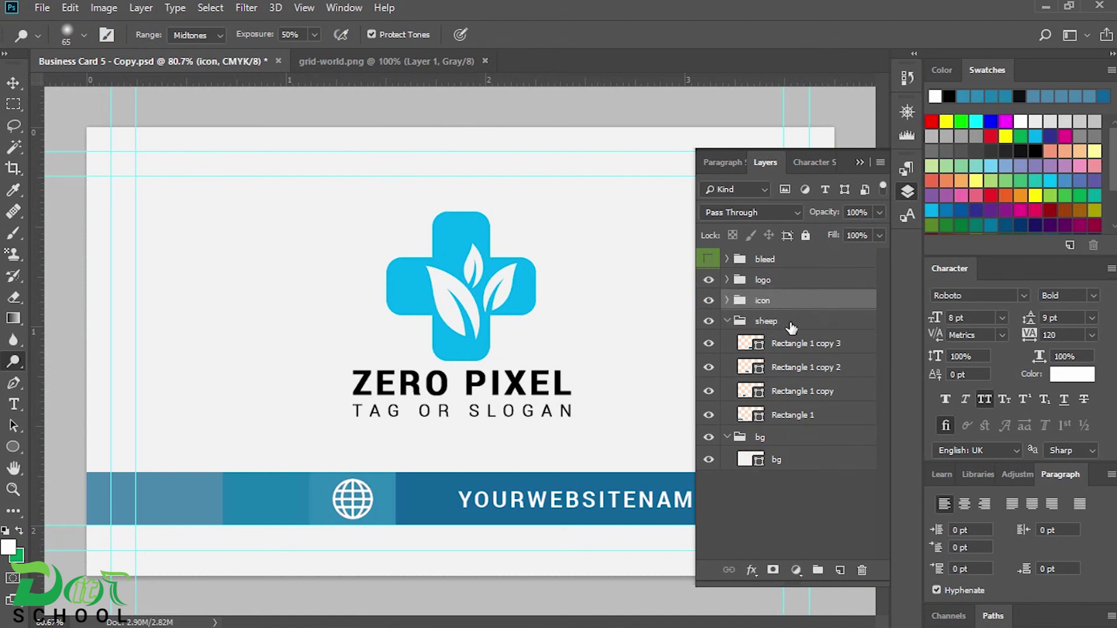
# - Rename the logo group to 'logo name' and collapse the sheep and background groups
pyautogui.click(727, 321)
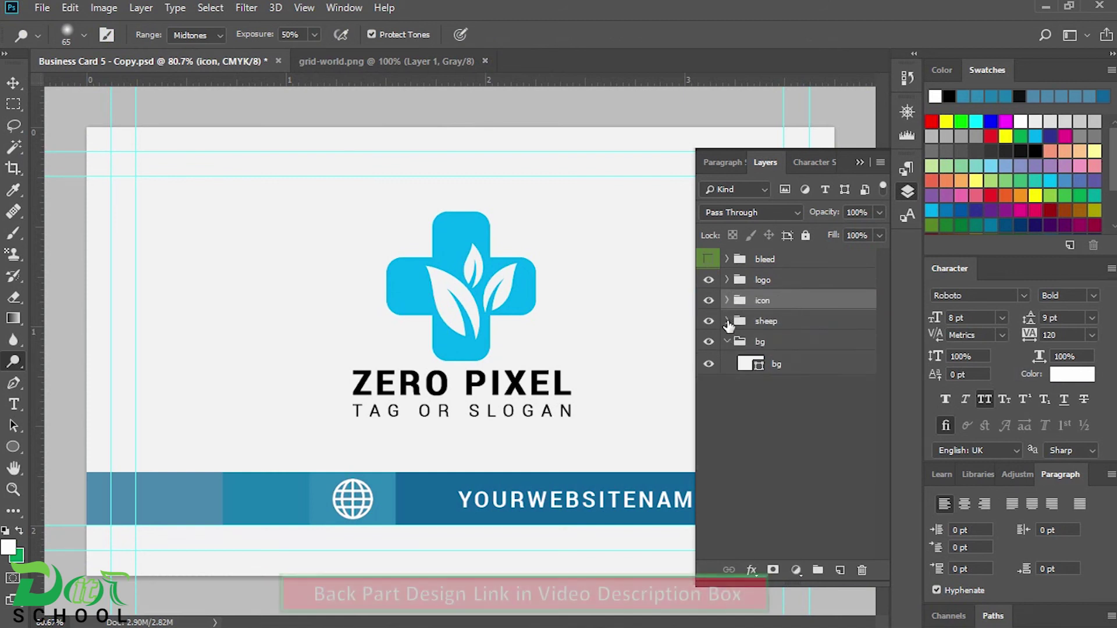
pyautogui.doubleClick(777, 280)
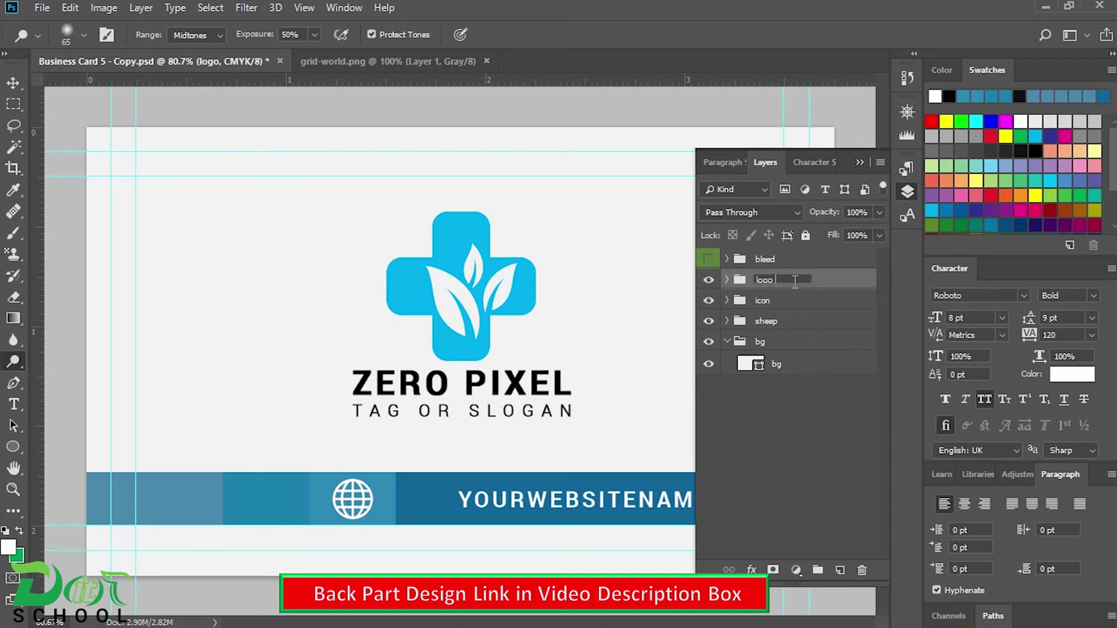
pyautogui.write('name')
pyautogui.click(800, 413)
pyautogui.click(734, 346)
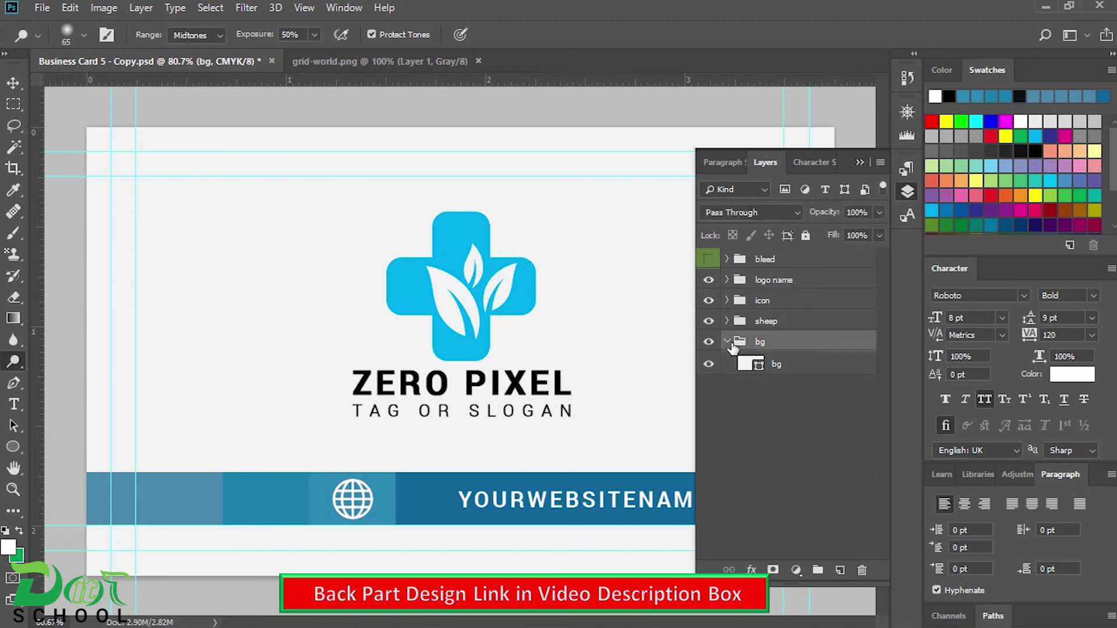
pyautogui.click(728, 344)
pyautogui.click(727, 323)
pyautogui.click(907, 195)
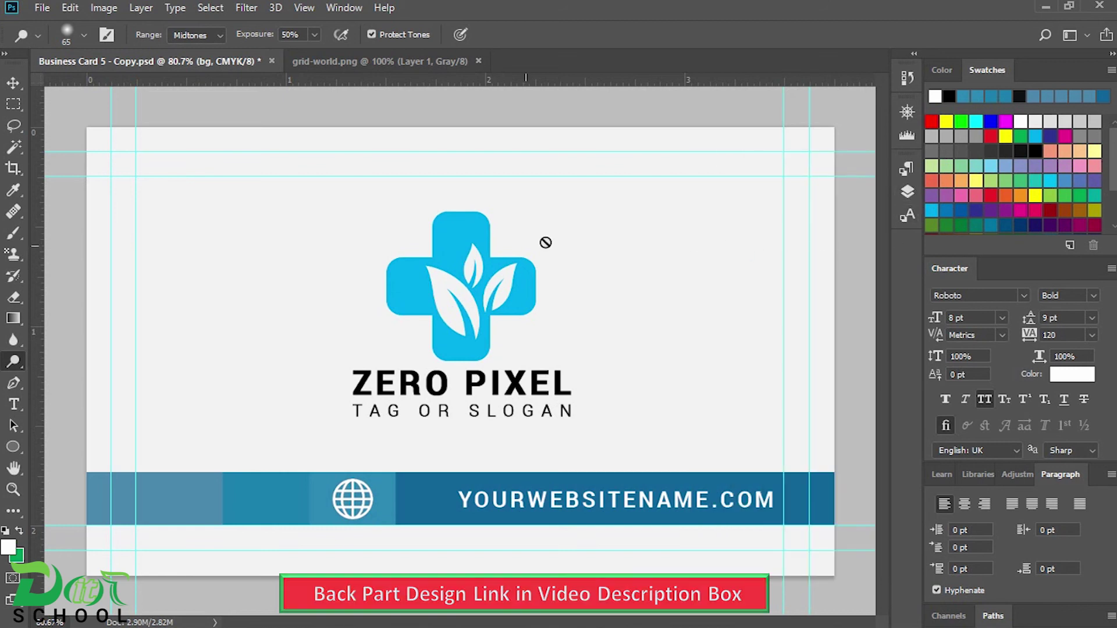
# - Hide the cyan guides with Ctrl+; to show the finished card cleanly
pyautogui.hotkey('ctrl', ';')
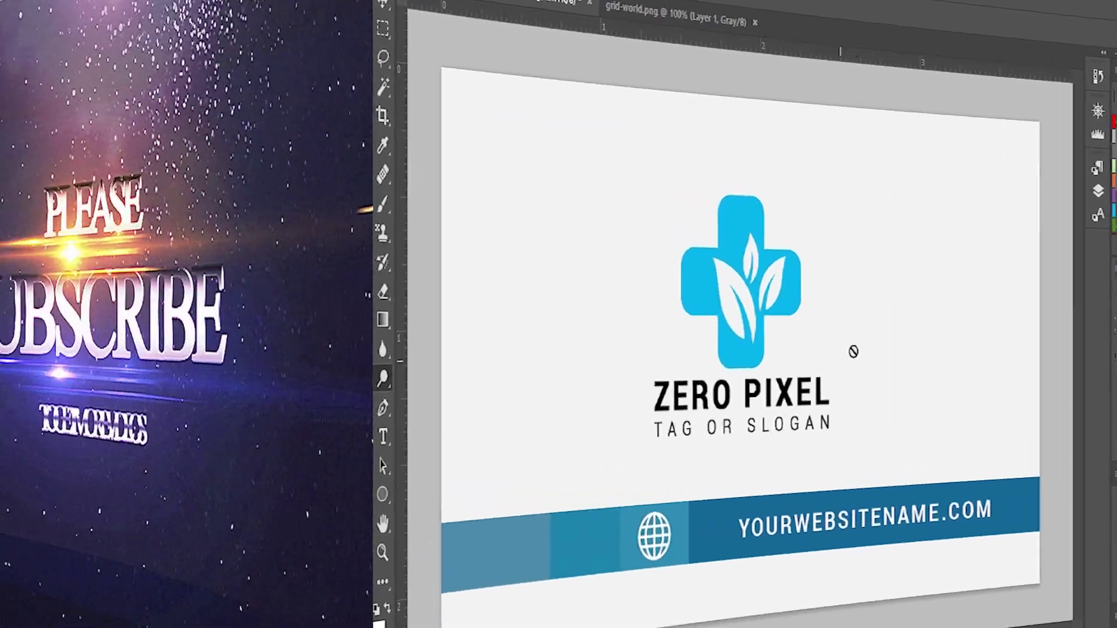